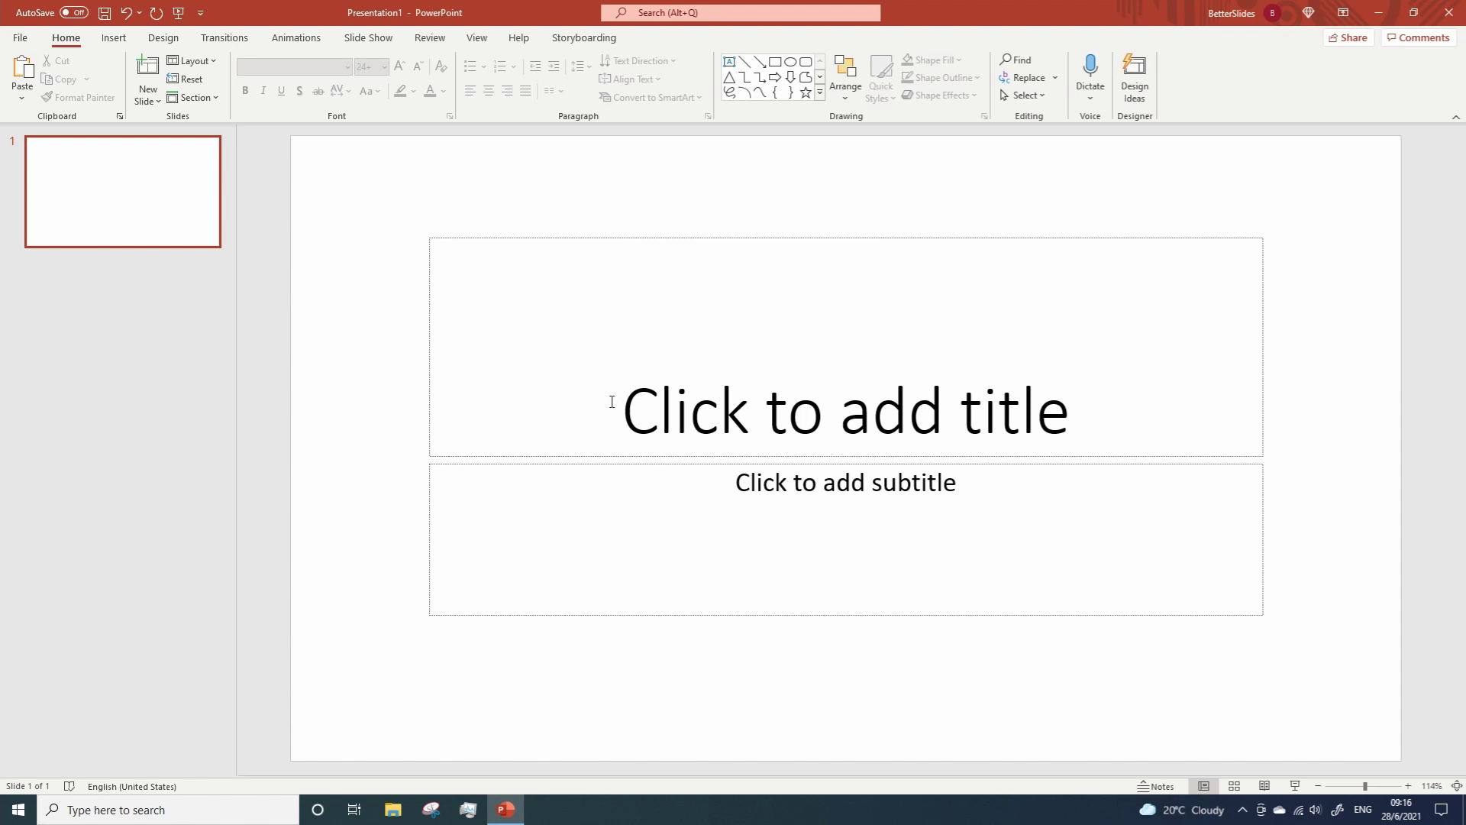
Step: Delete the title and subtitle placeholders and draw a tall, thin rectangle down the slide
drag(393, 219, 1336, 677)
key(Delete)
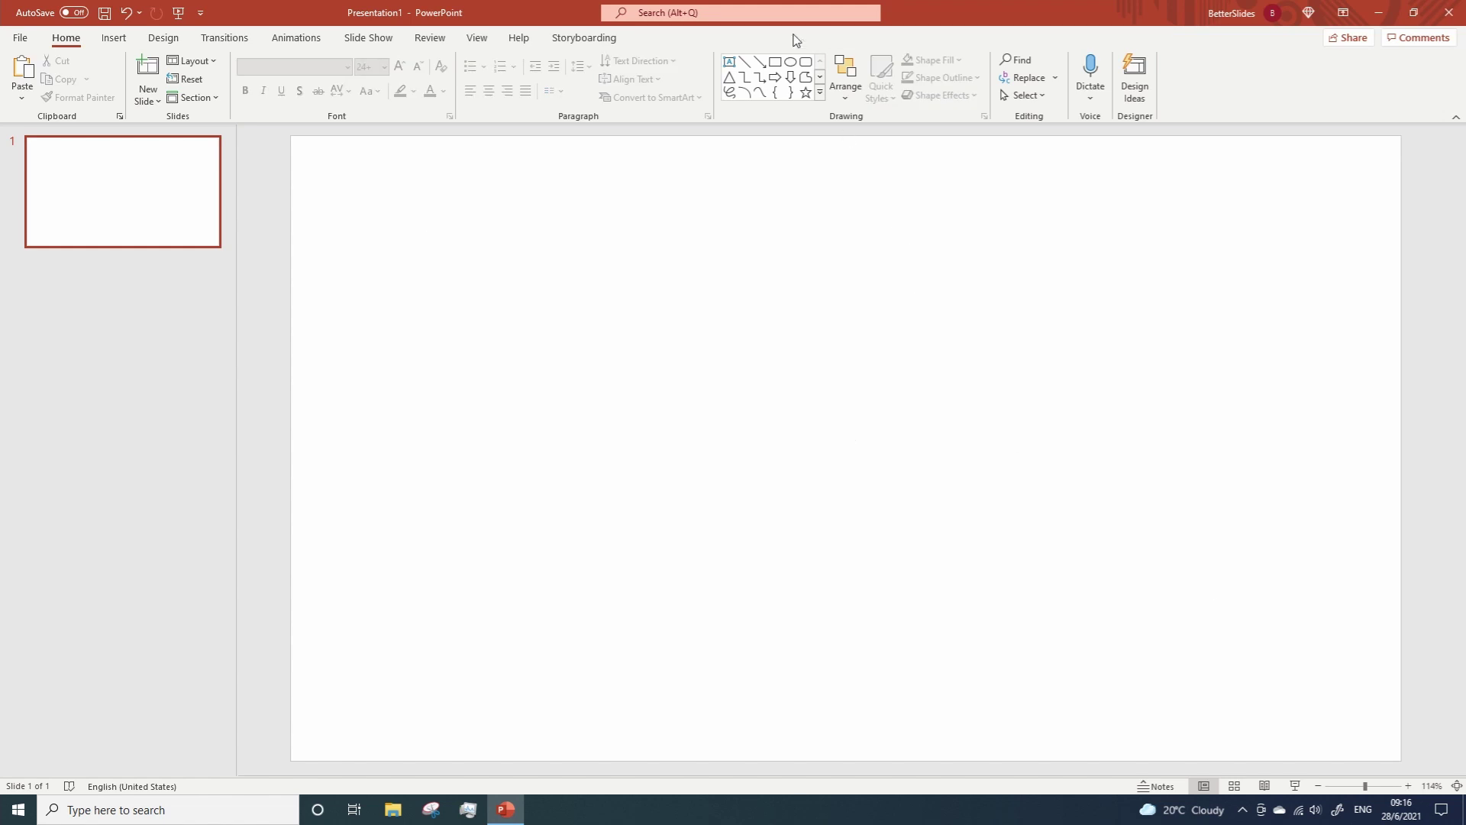
click(775, 61)
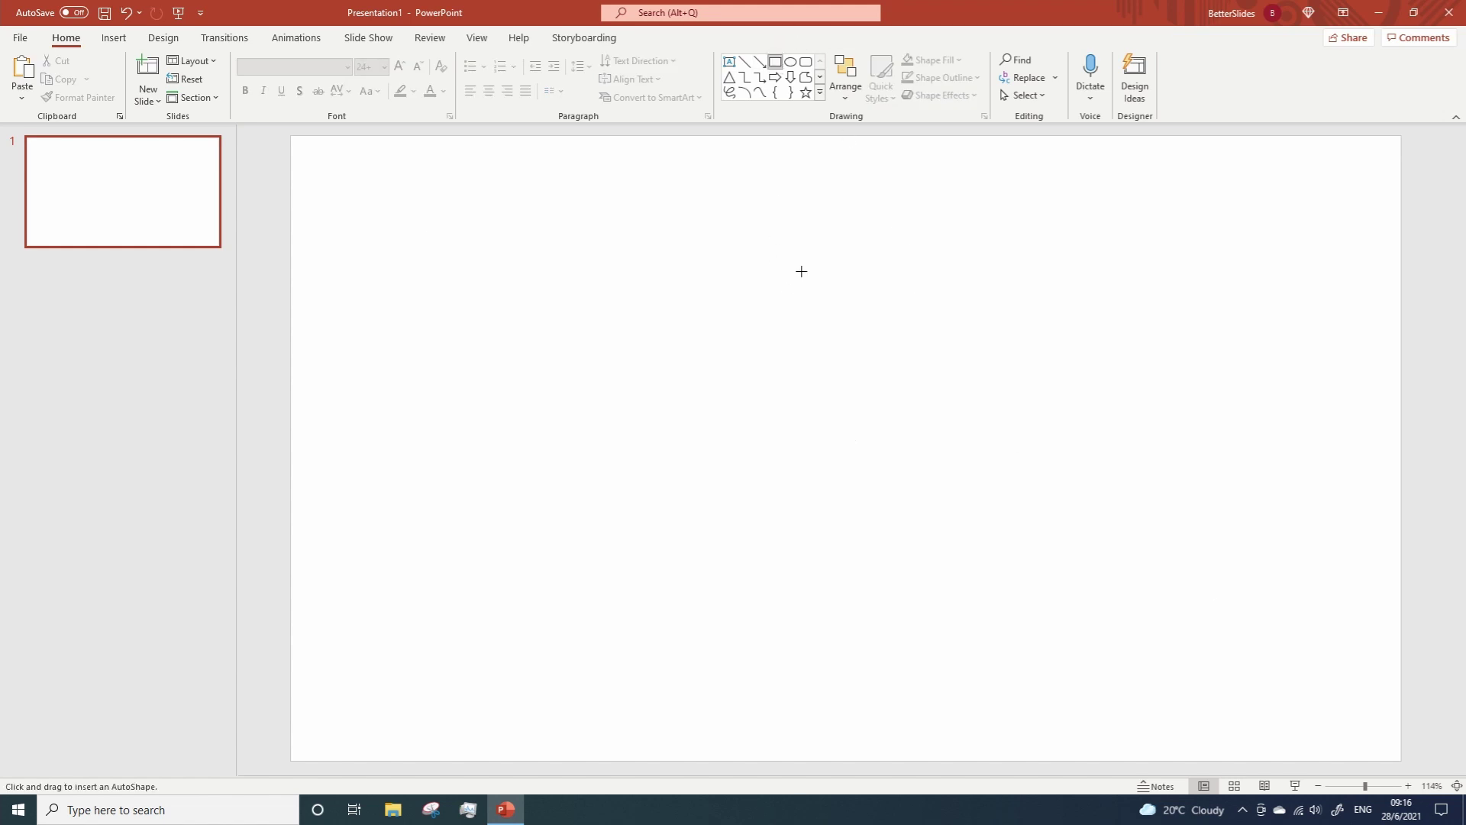
drag(801, 271, 803, 636)
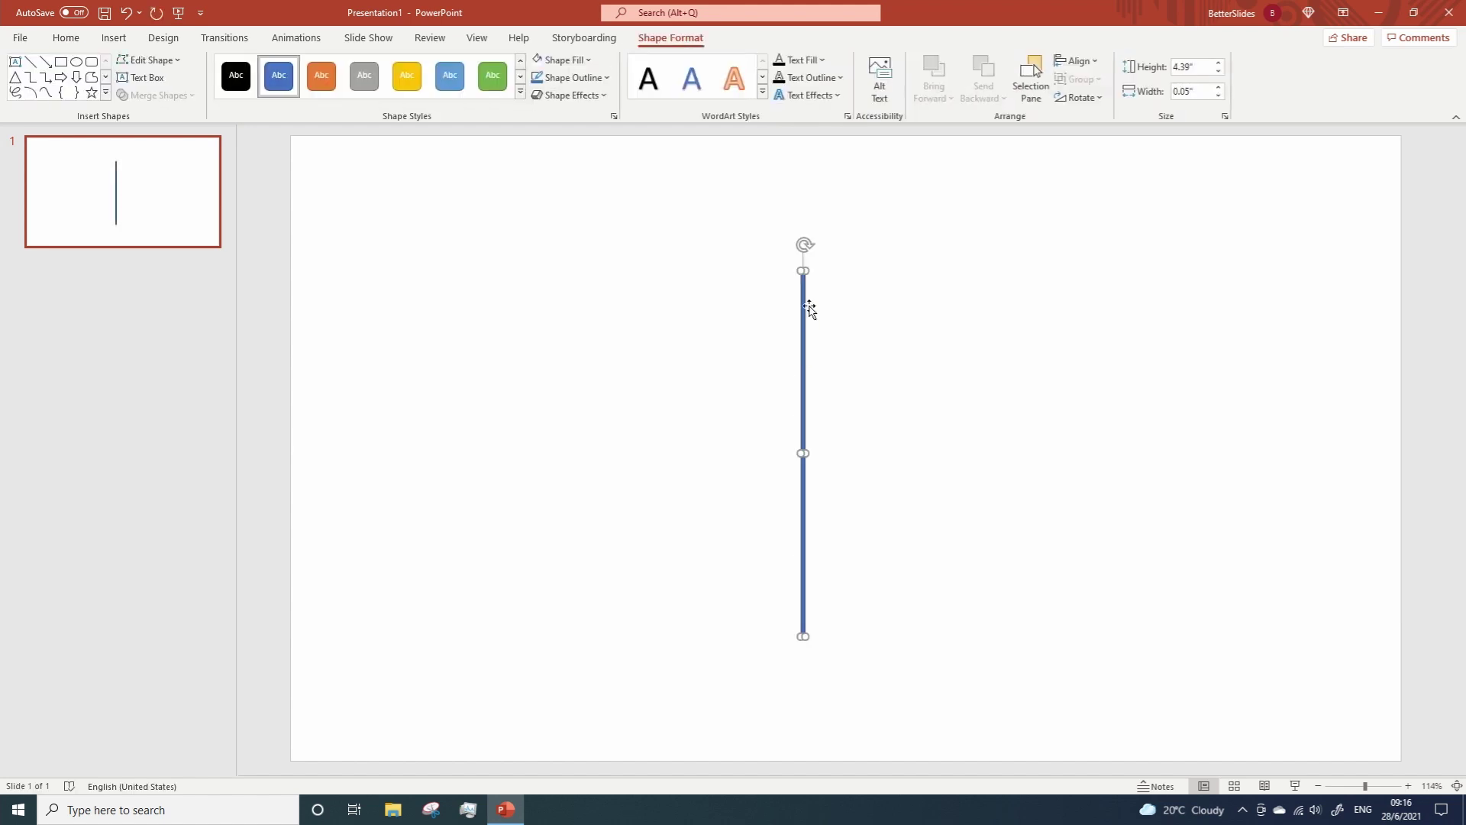
Step: Centre the thin bar on the slide with Align Center and Align Middle
click(1077, 61)
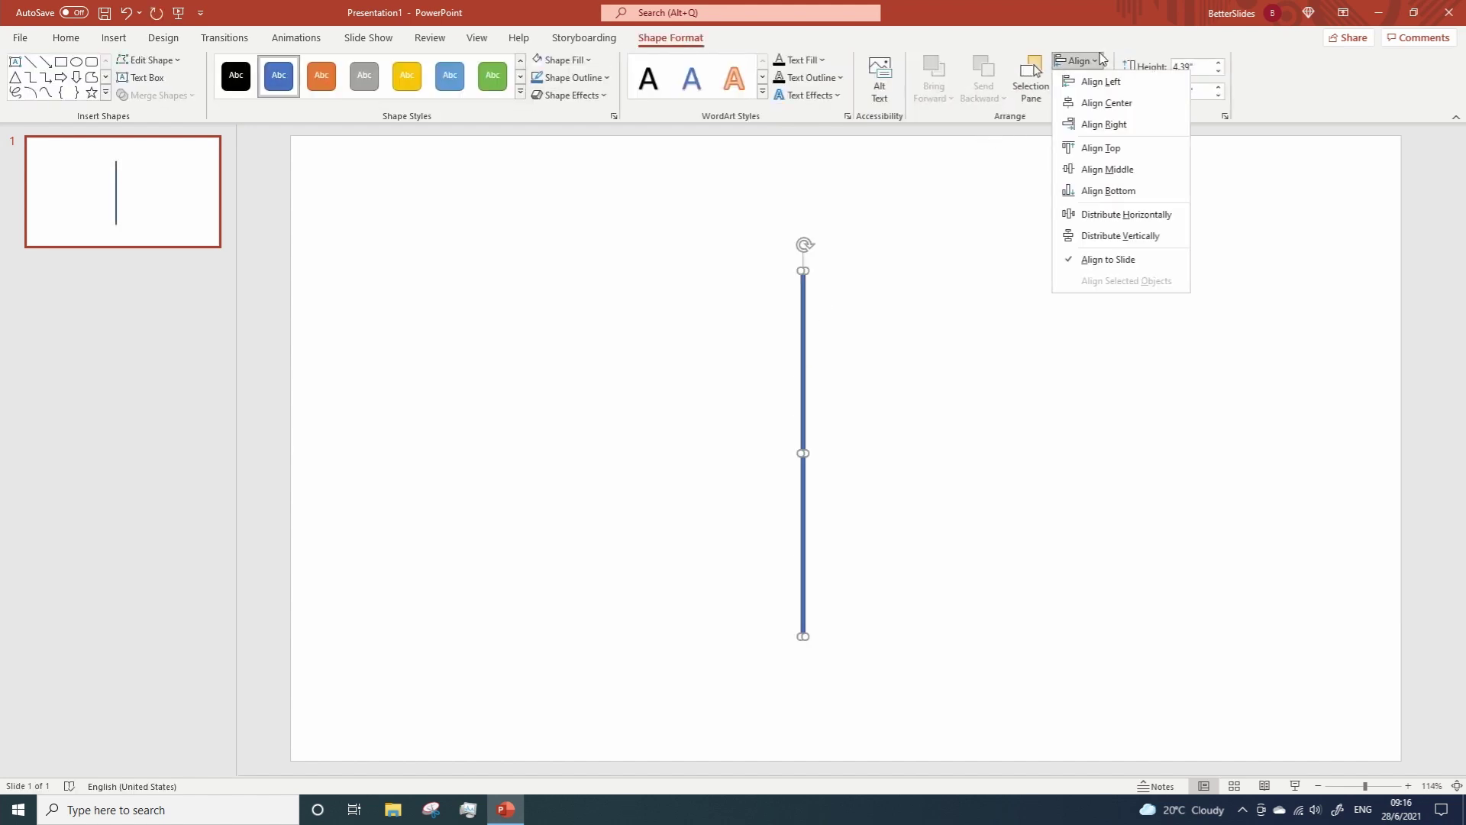
click(1109, 102)
click(1076, 61)
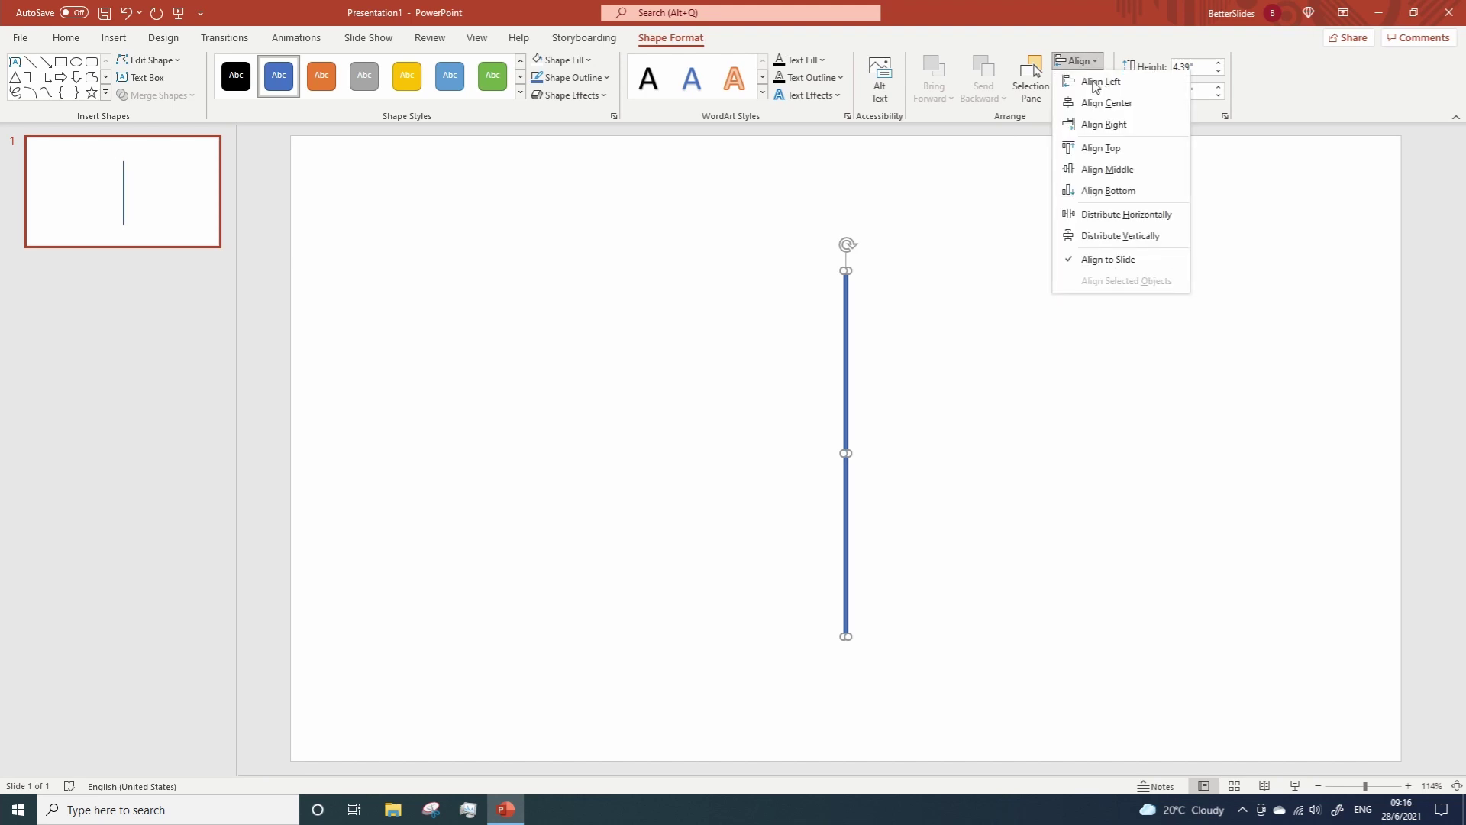
click(1096, 169)
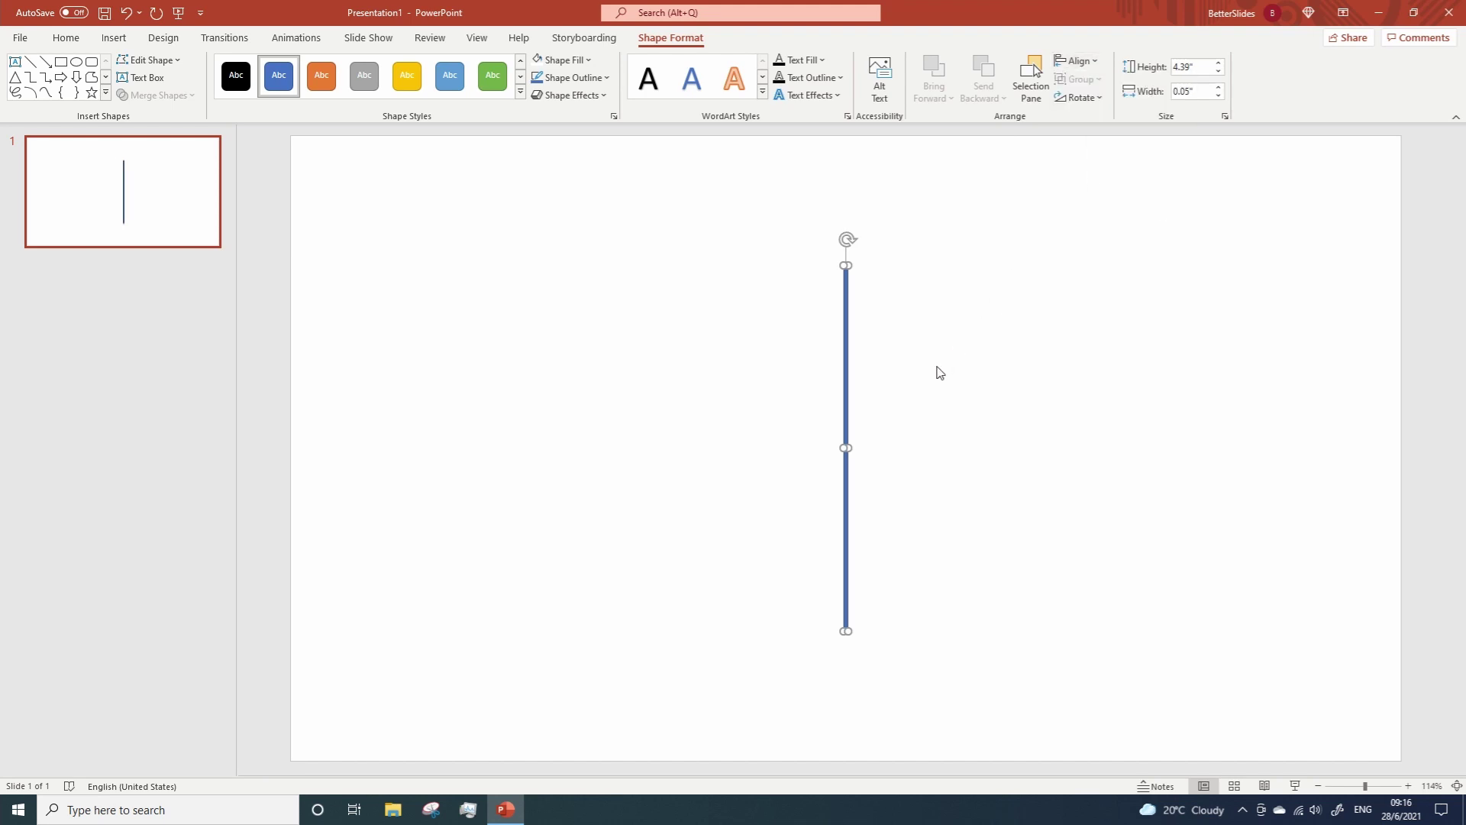
Step: Fill the bar with dark blue and give it no outline
click(581, 61)
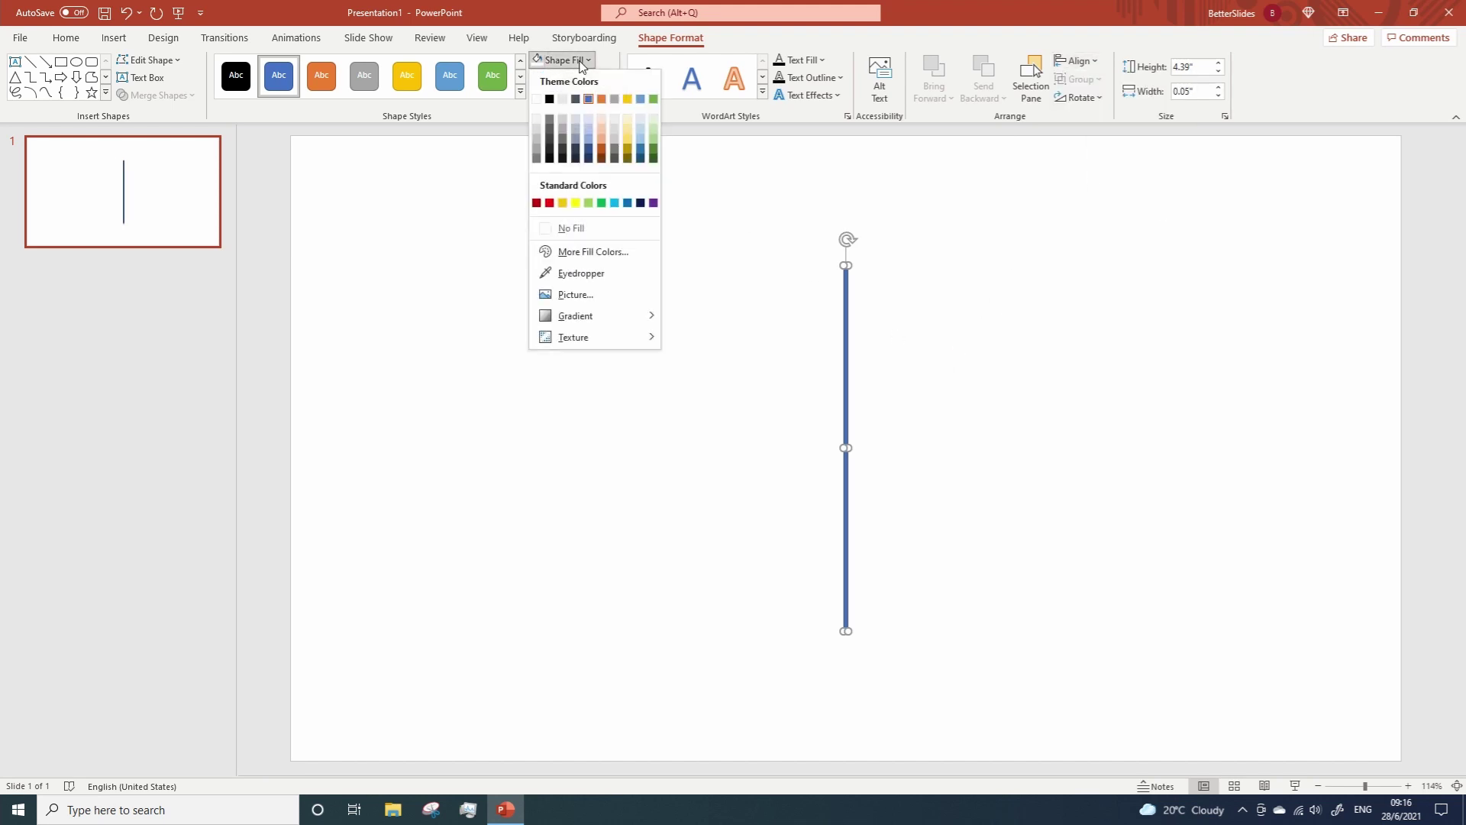
click(640, 157)
click(574, 79)
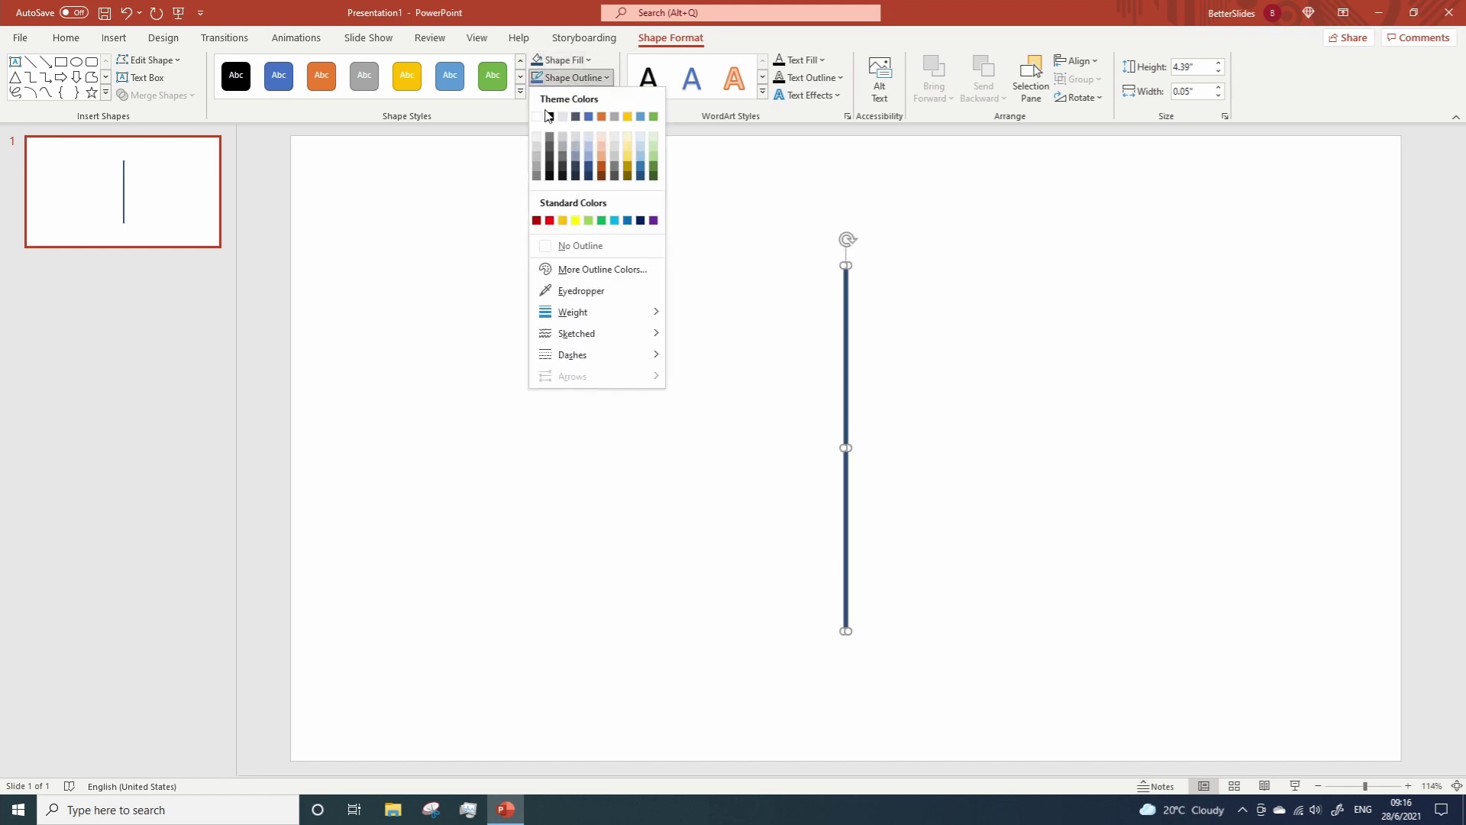
click(547, 247)
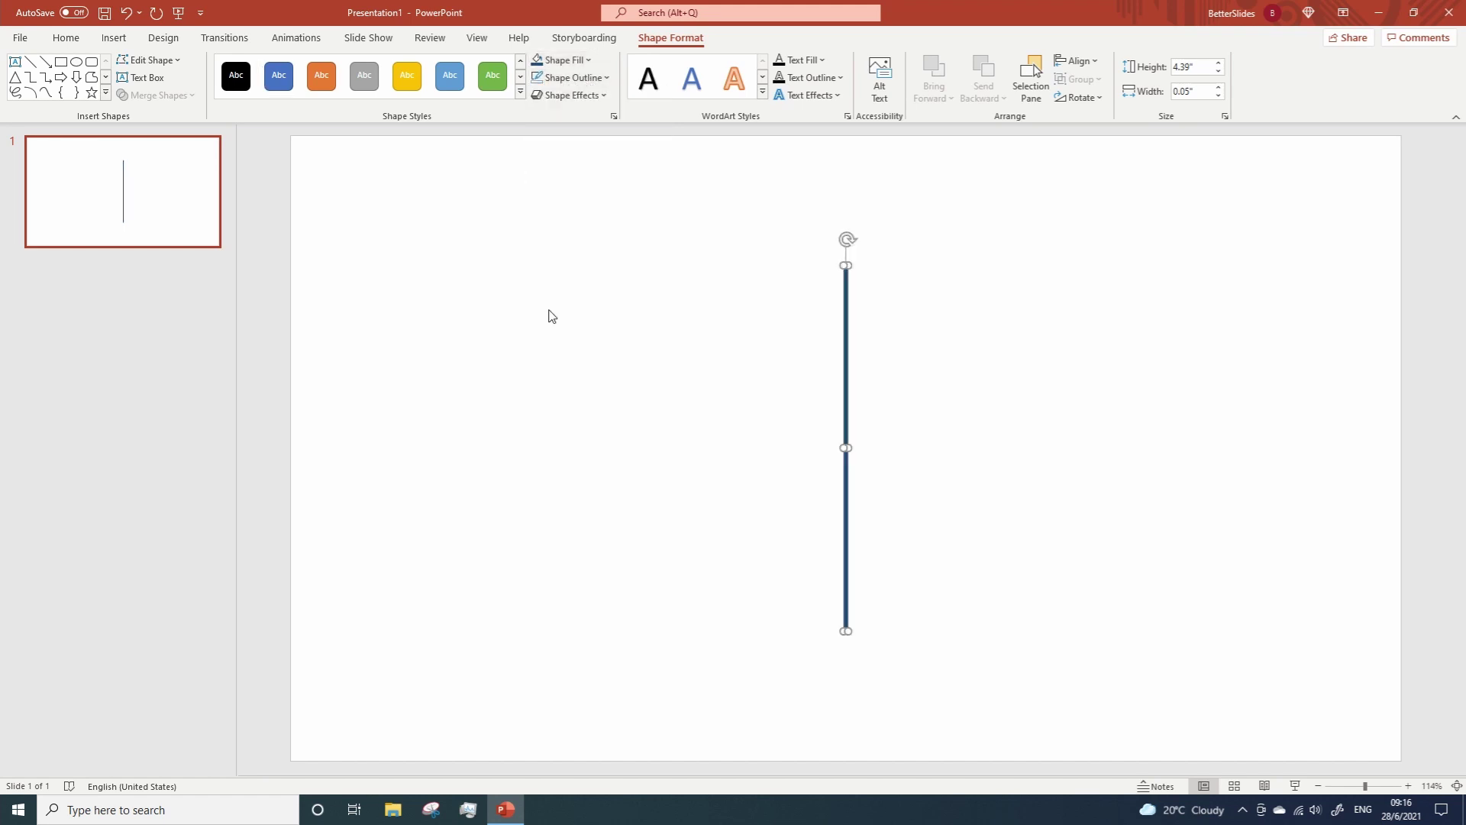
click(547, 288)
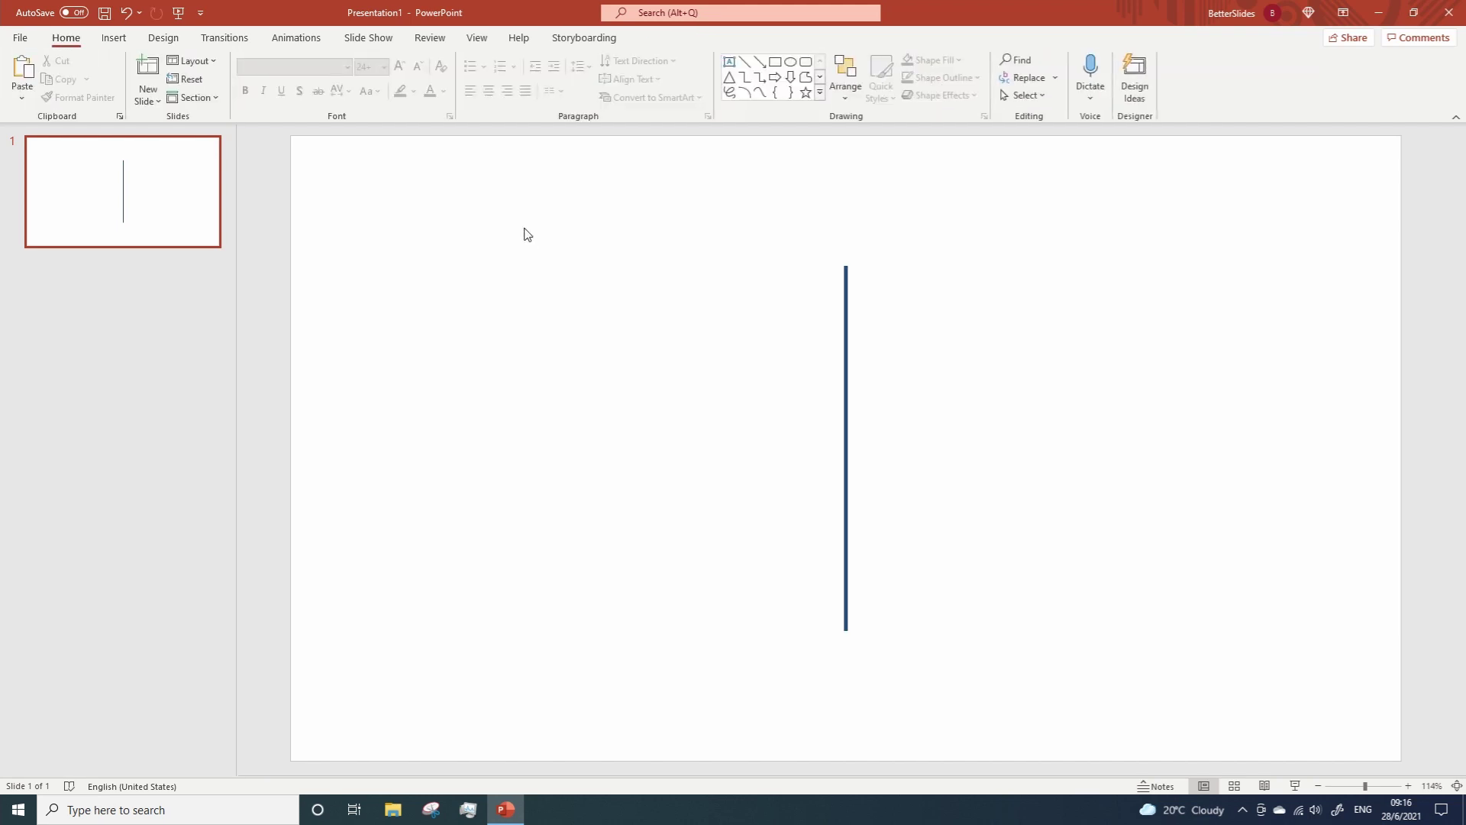
Step: Draw a 0.68" circle at the top of the bar and align the two shapes' centres
click(790, 64)
mouse_move(705, 287)
mouse_down()
mouse_move(749, 350)
mouse_move(731, 313)
mouse_move(846, 325)
mouse_up()
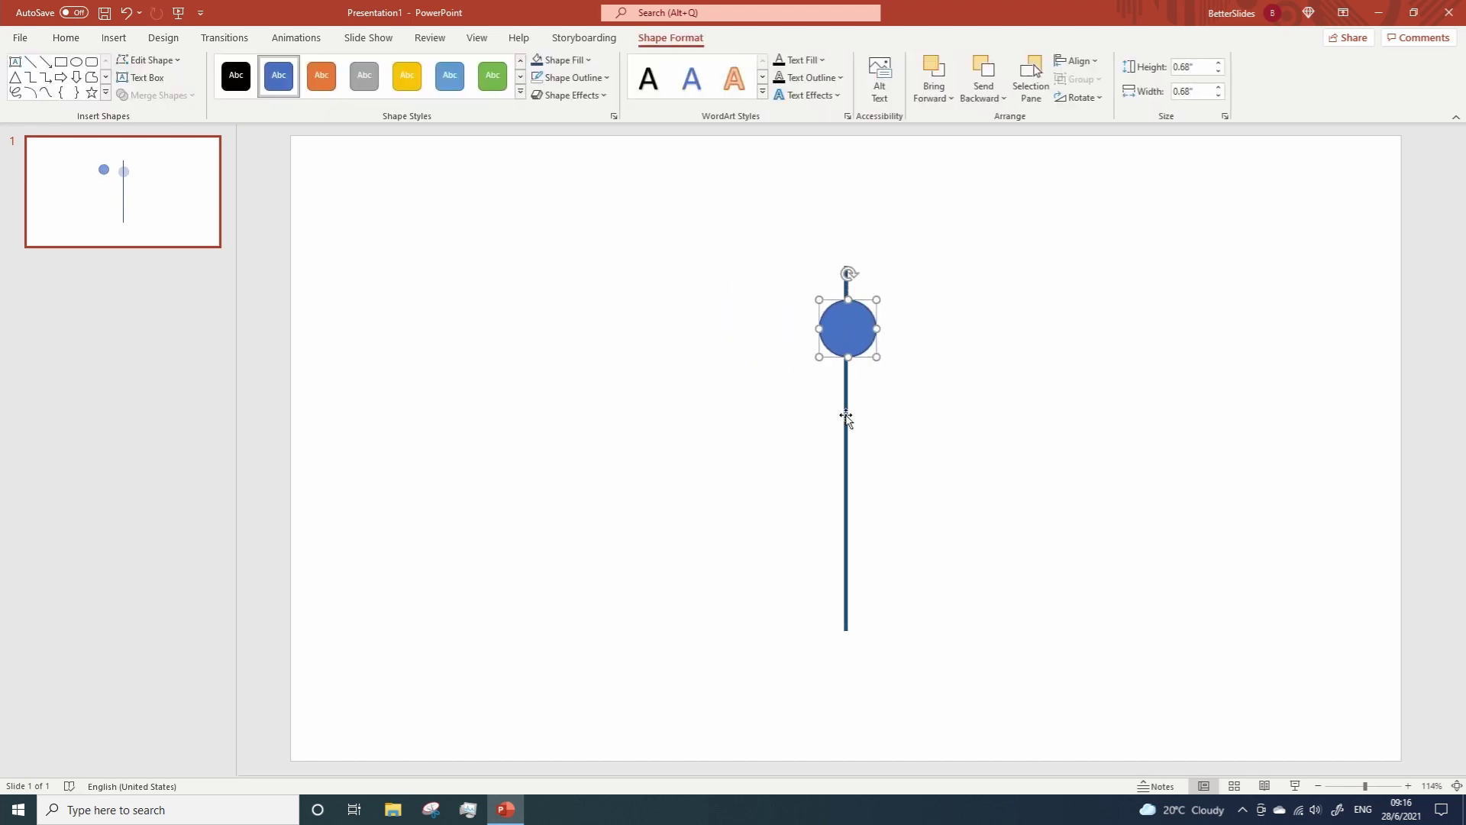
shift+click(846, 447)
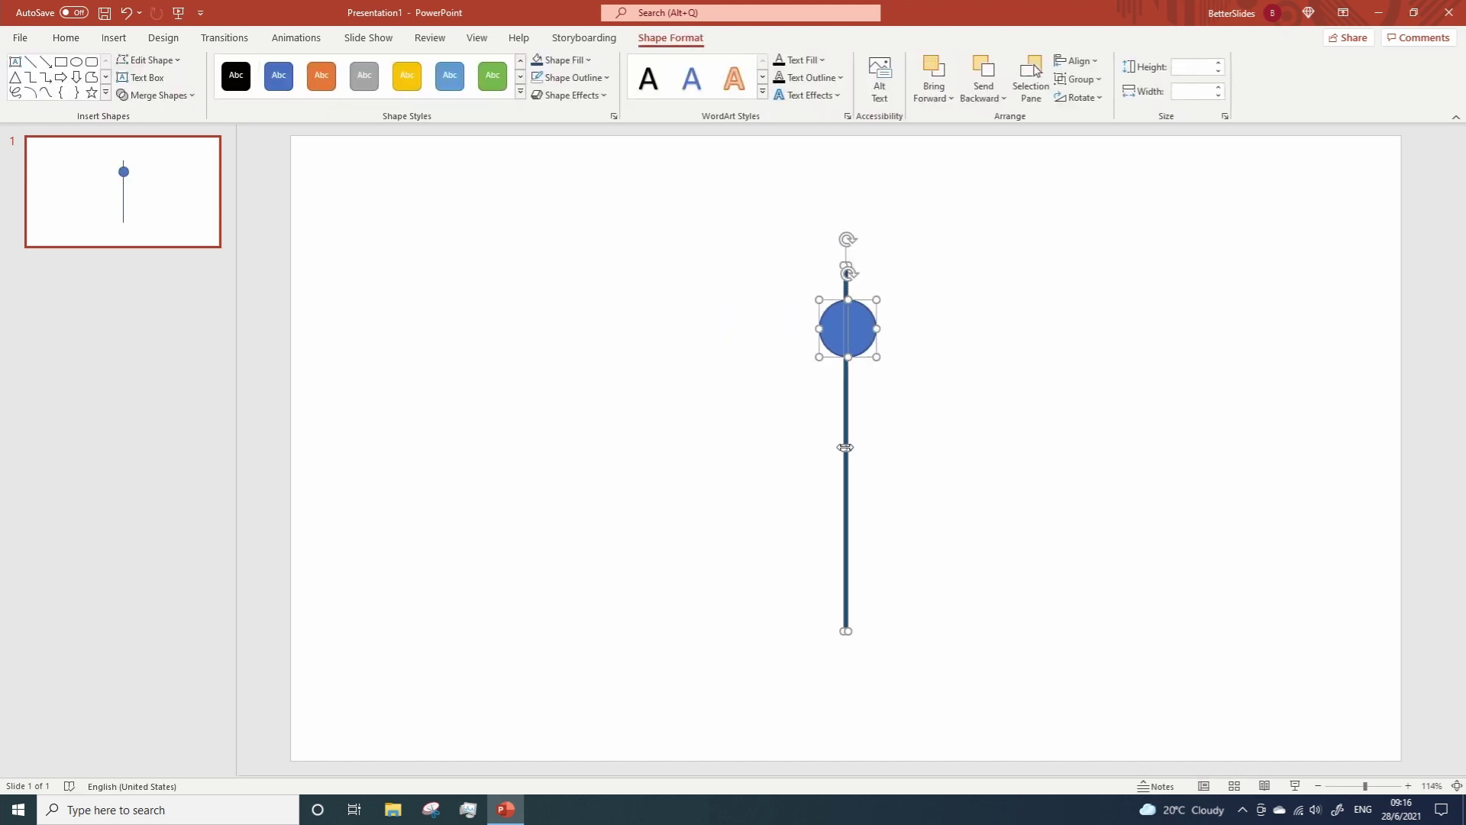
click(1077, 61)
click(1096, 103)
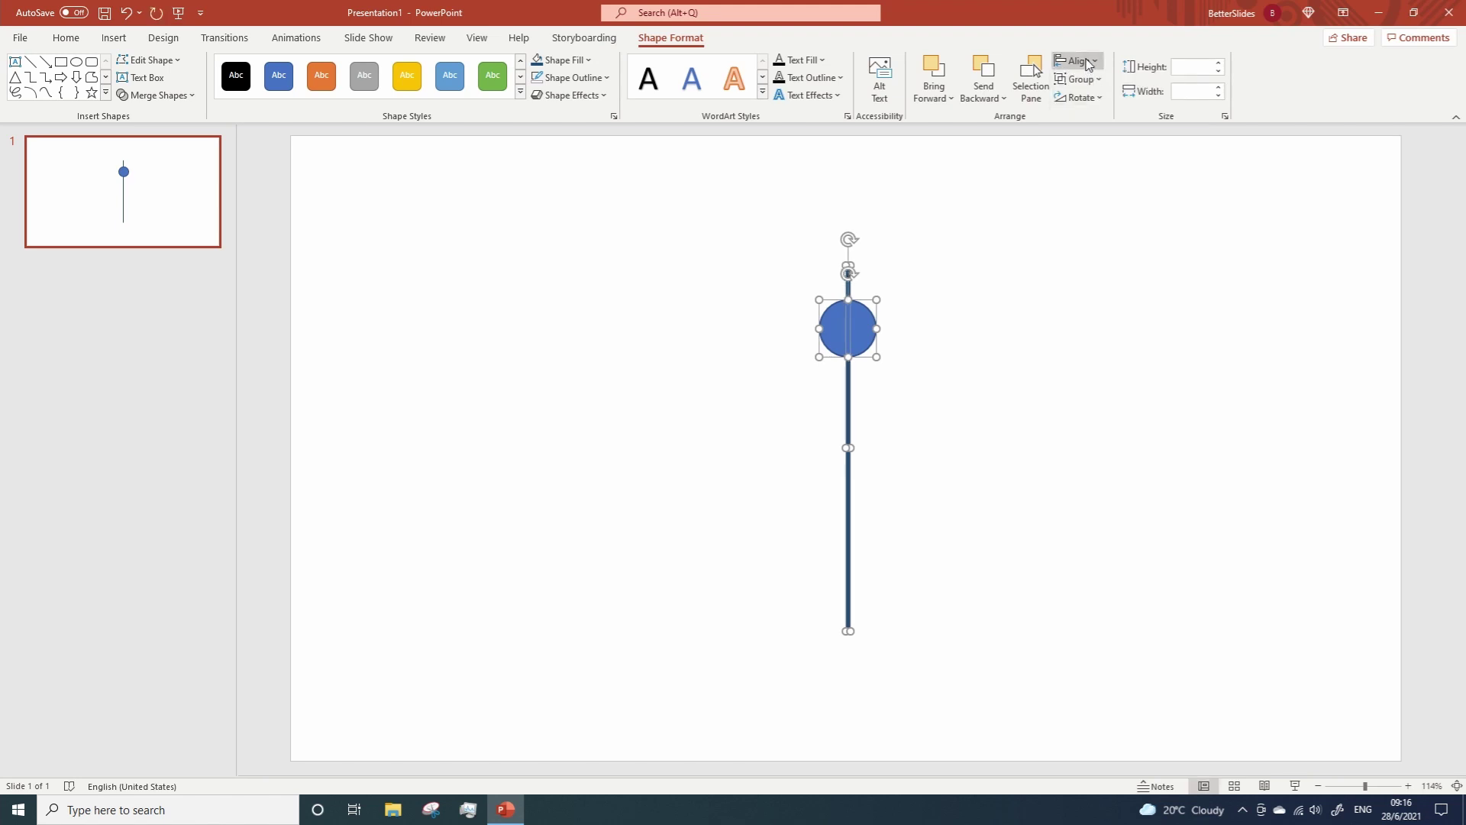
click(1076, 60)
click(985, 209)
Step: Insert the left-pointing chevron icon from the Icons library
click(118, 40)
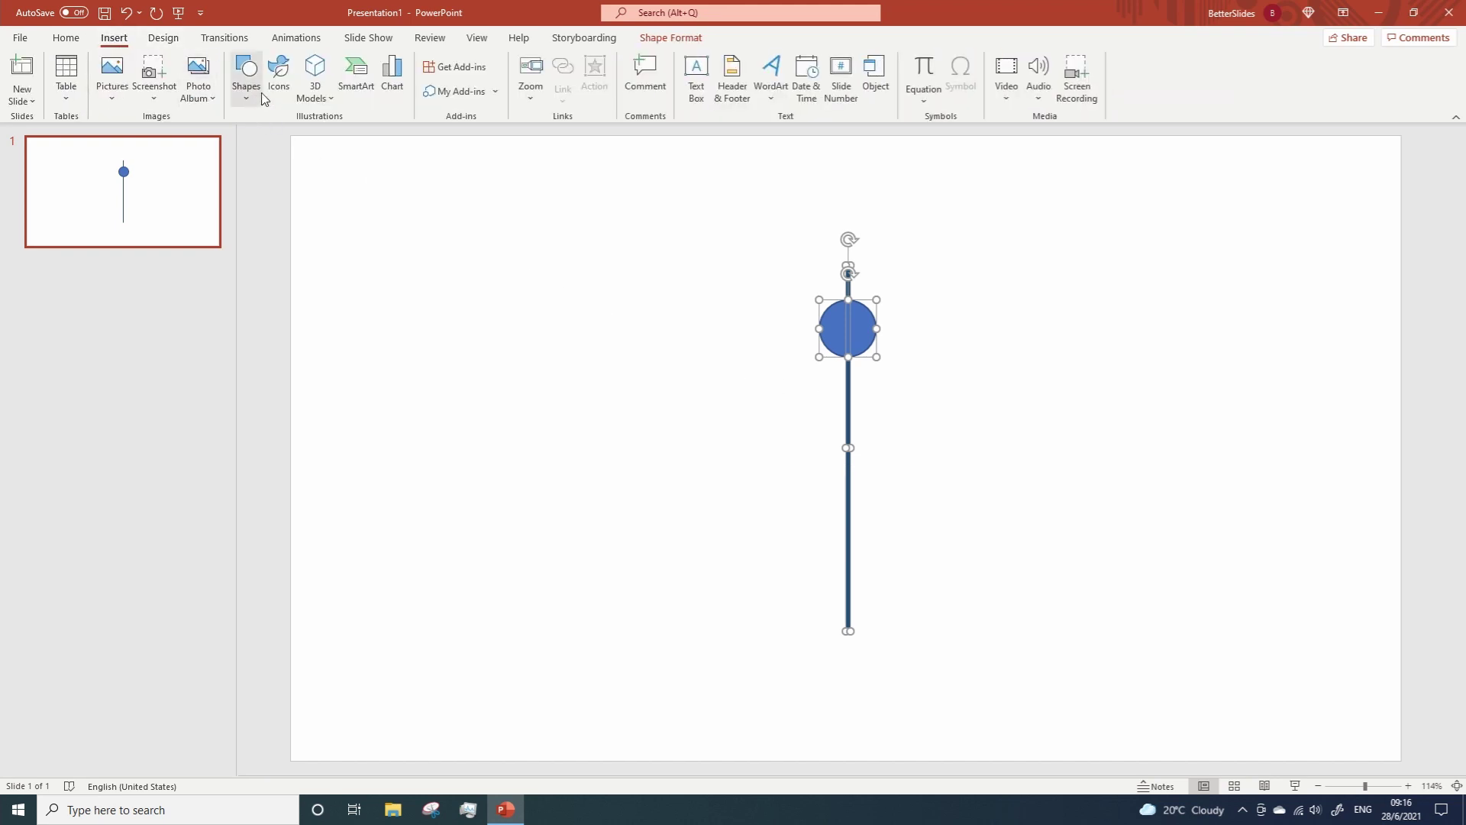
click(278, 71)
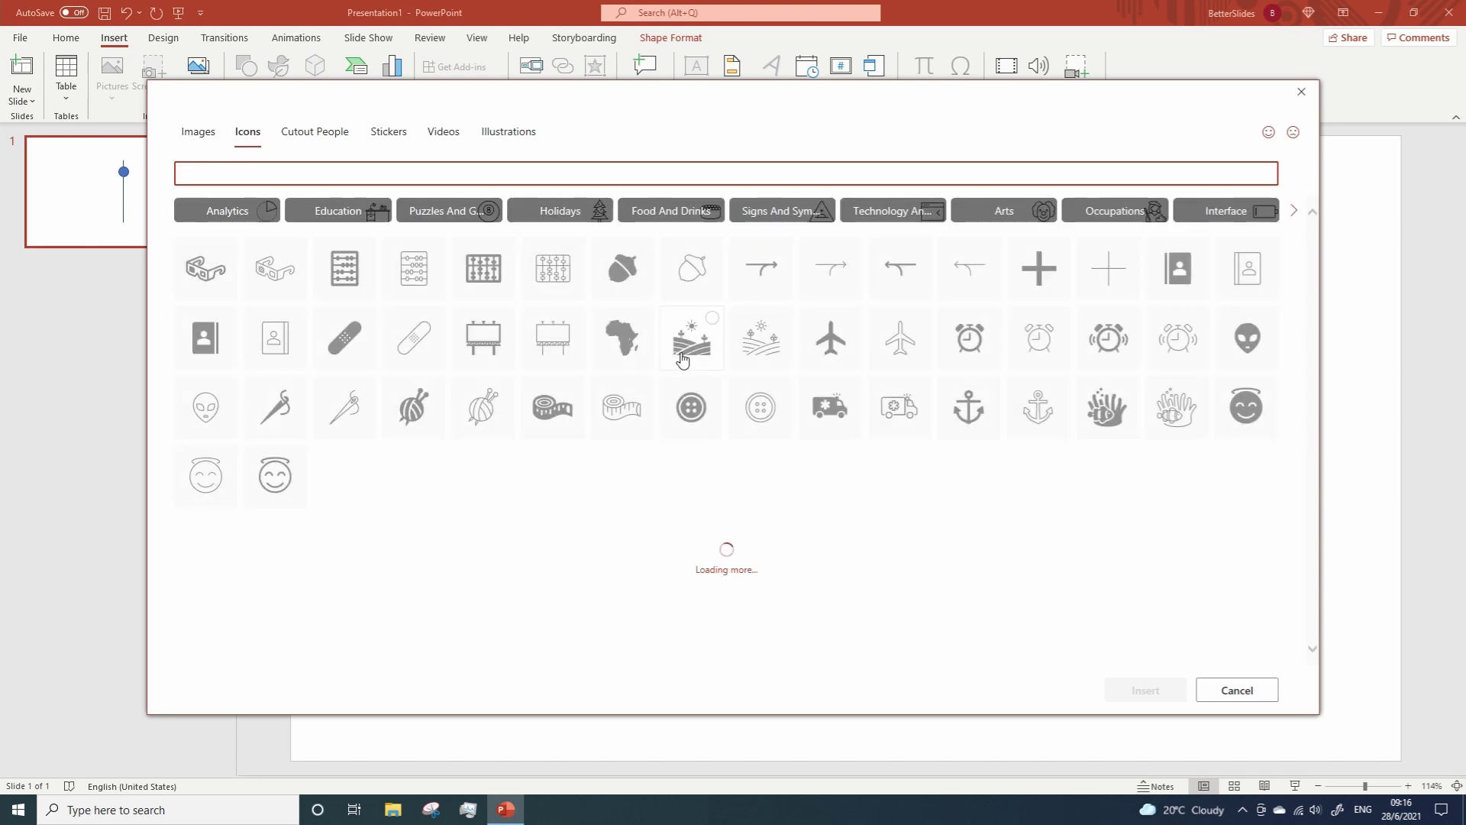
scroll(801, 411, down, 15)
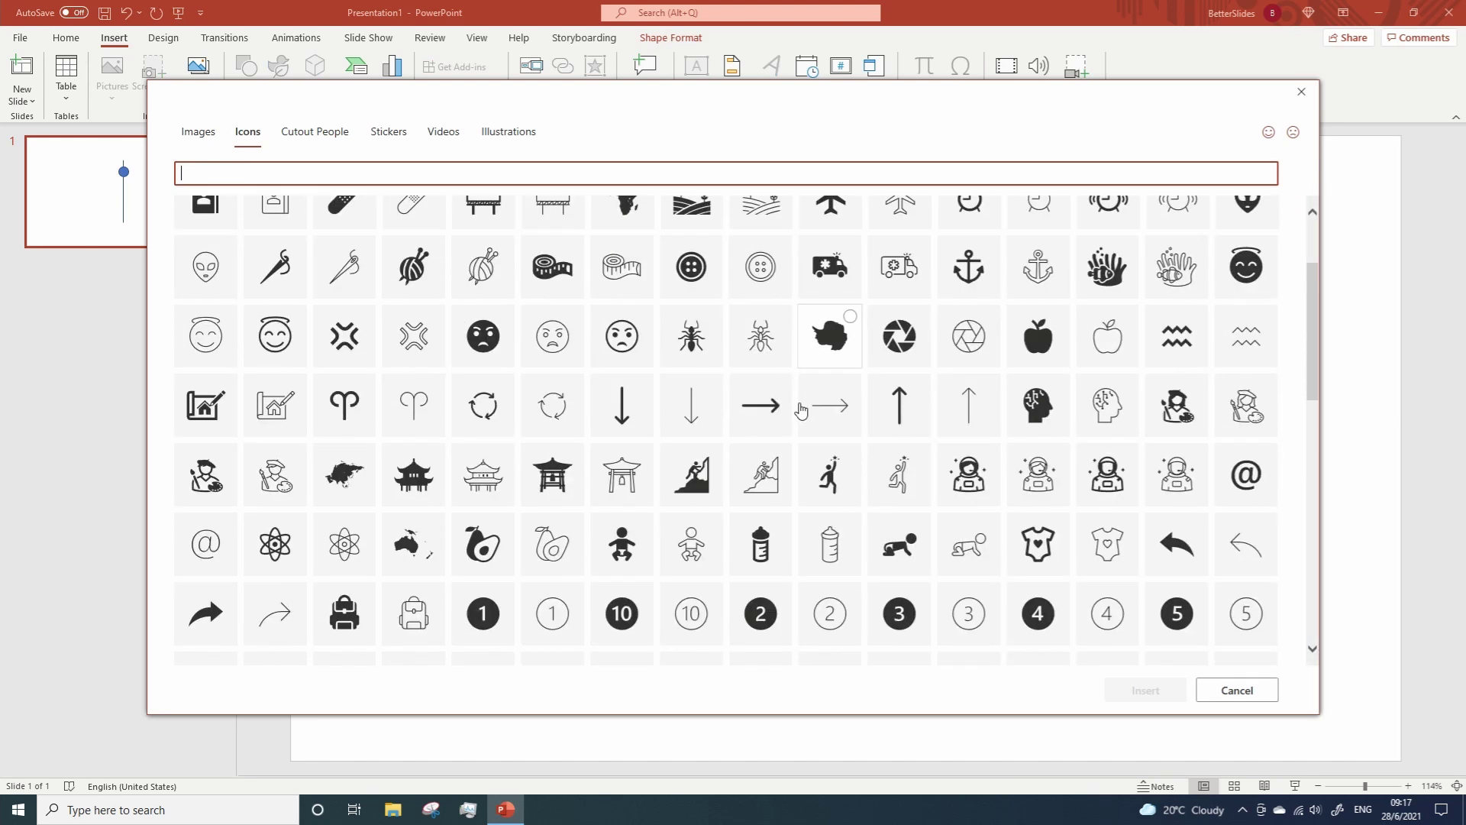
scroll(801, 410, down, 10)
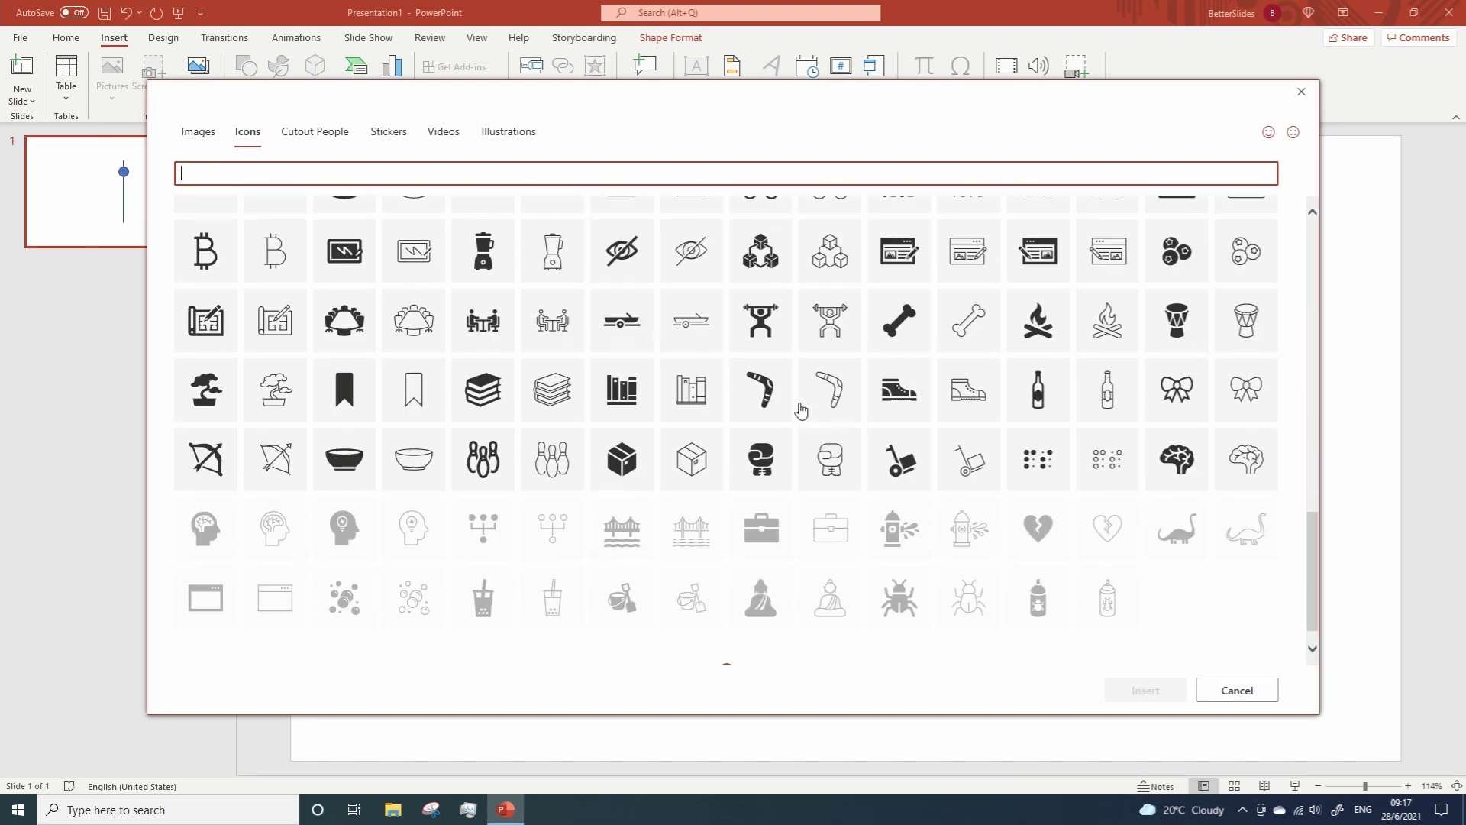
scroll(801, 410, down, 5)
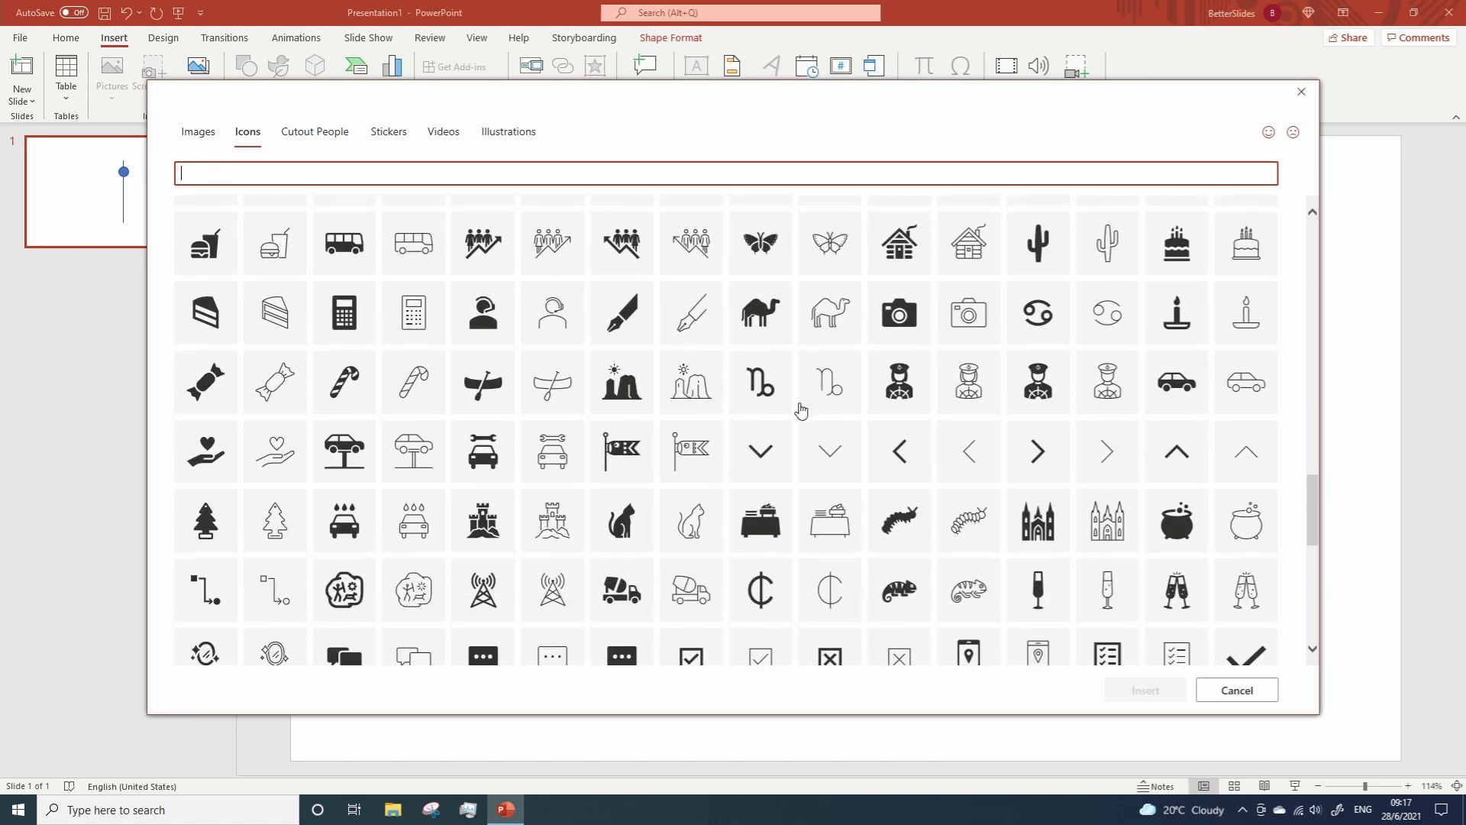
click(901, 451)
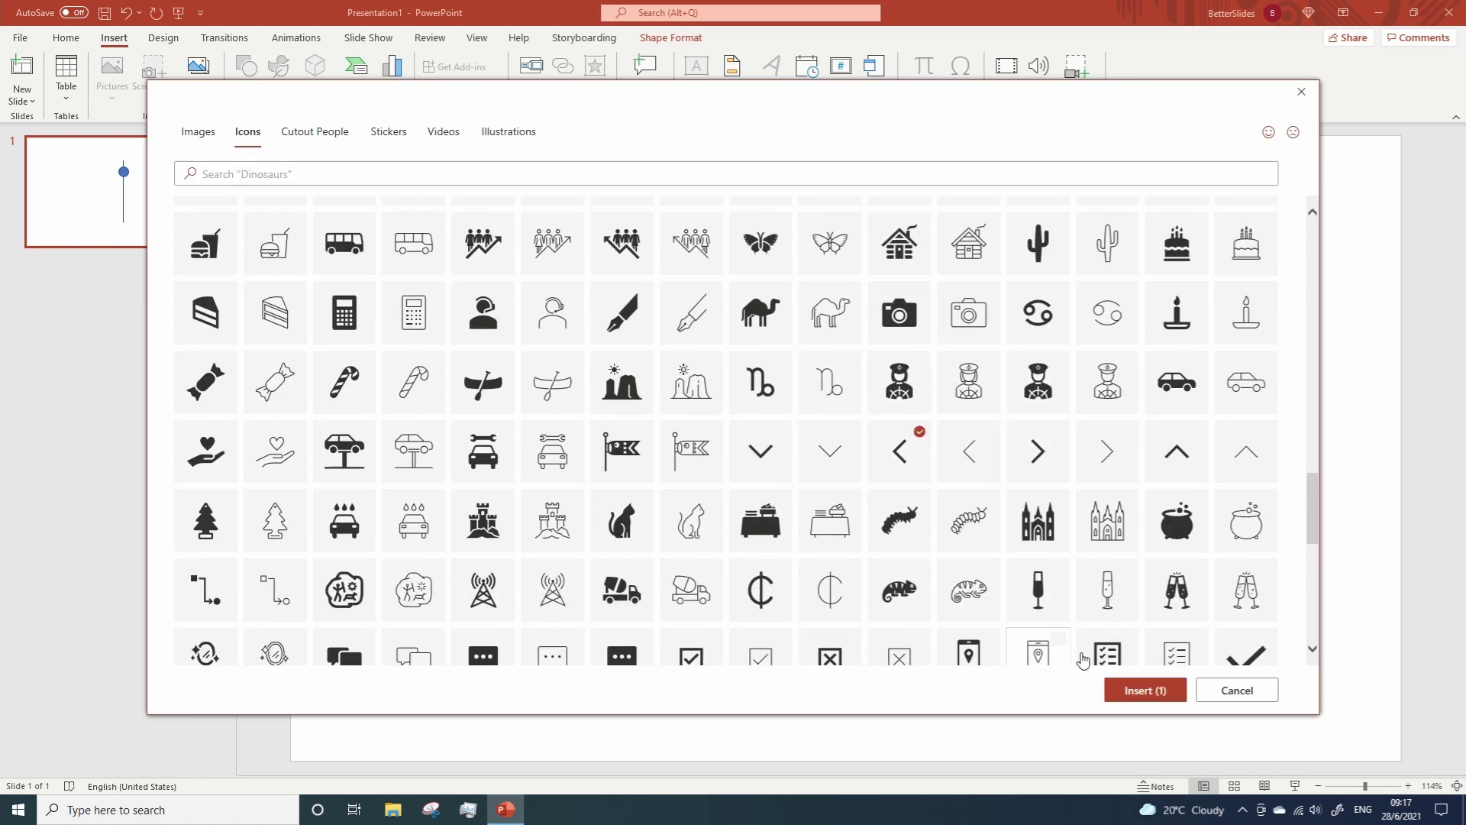
click(1147, 691)
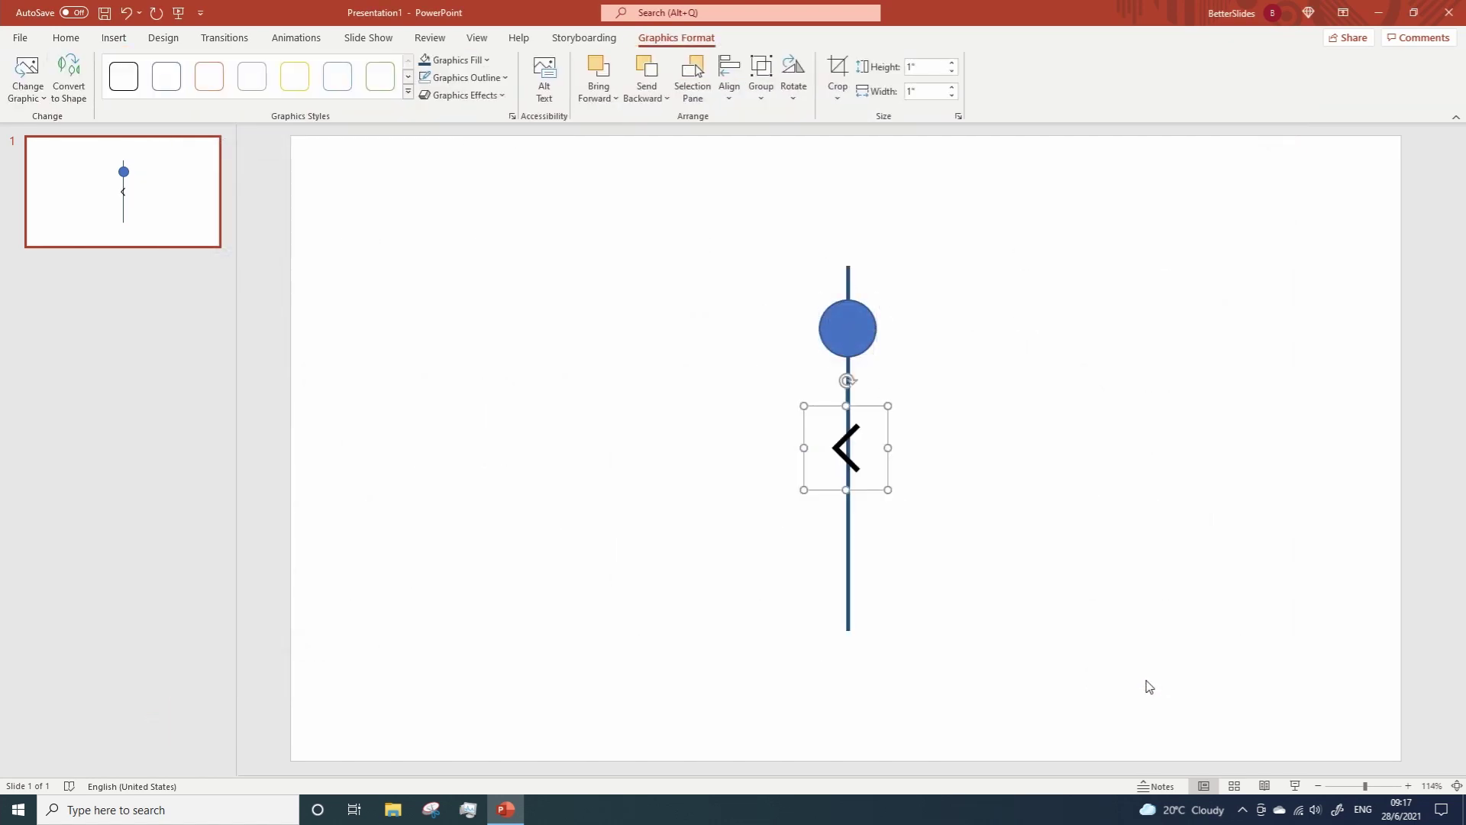
Step: Move the chevron onto the blue circle and shrink it to 0.5"
click(989, 514)
click(817, 443)
drag(817, 443, 735, 379)
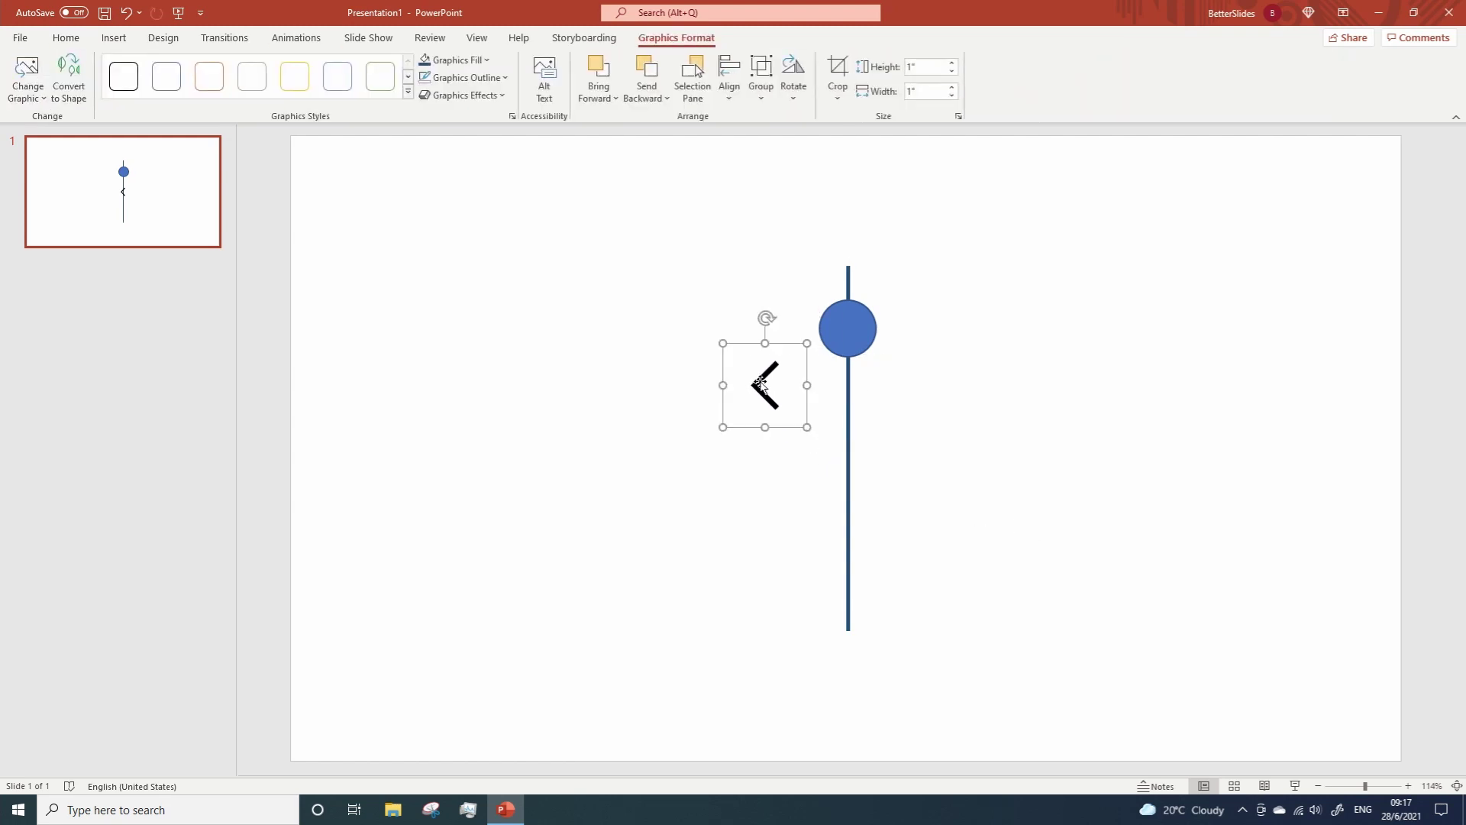
drag(805, 426, 851, 330)
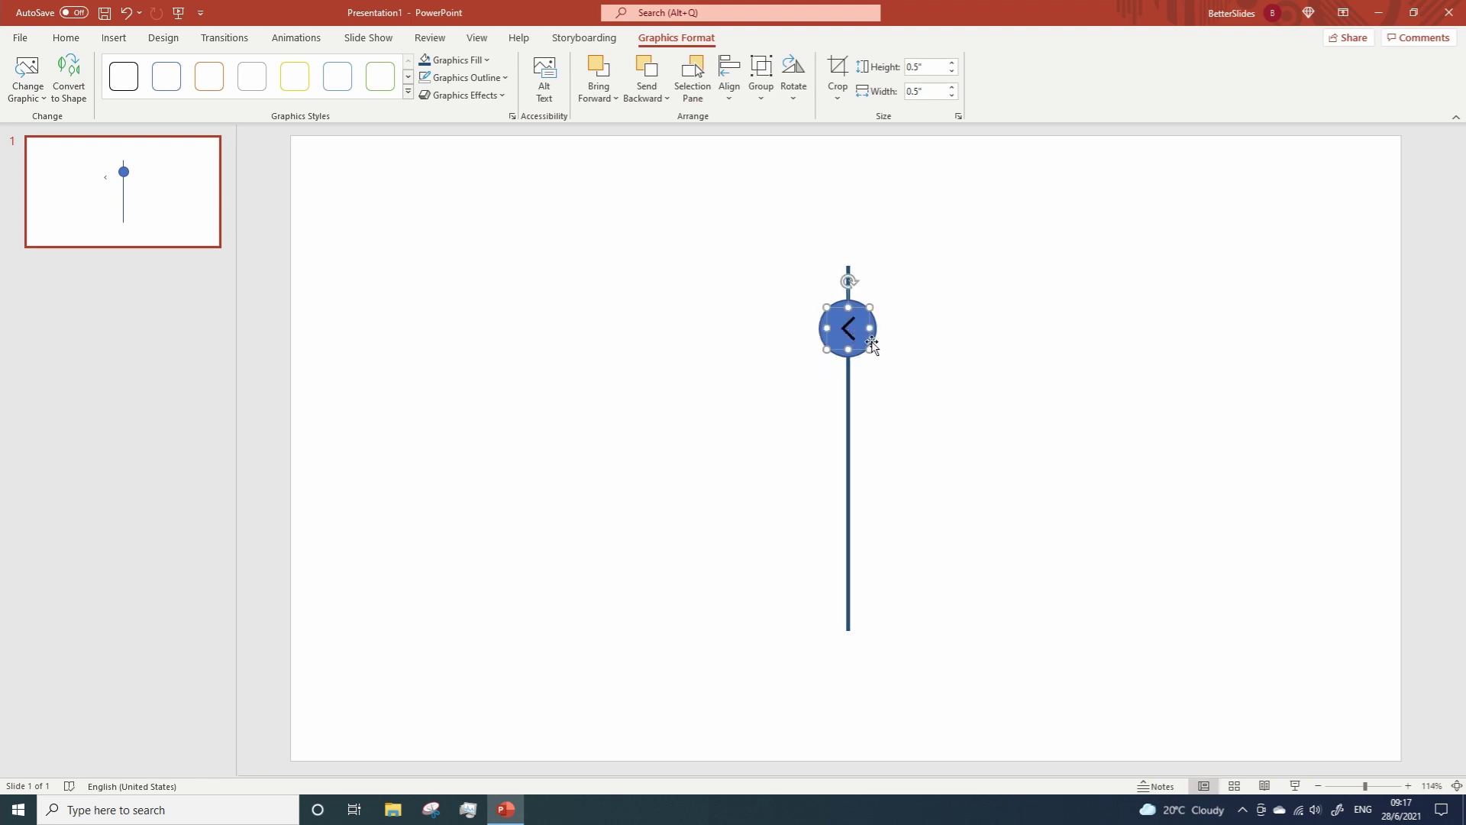
Step: Centre the chevron in the circle using Align Center and Align Middle
shift+click(841, 305)
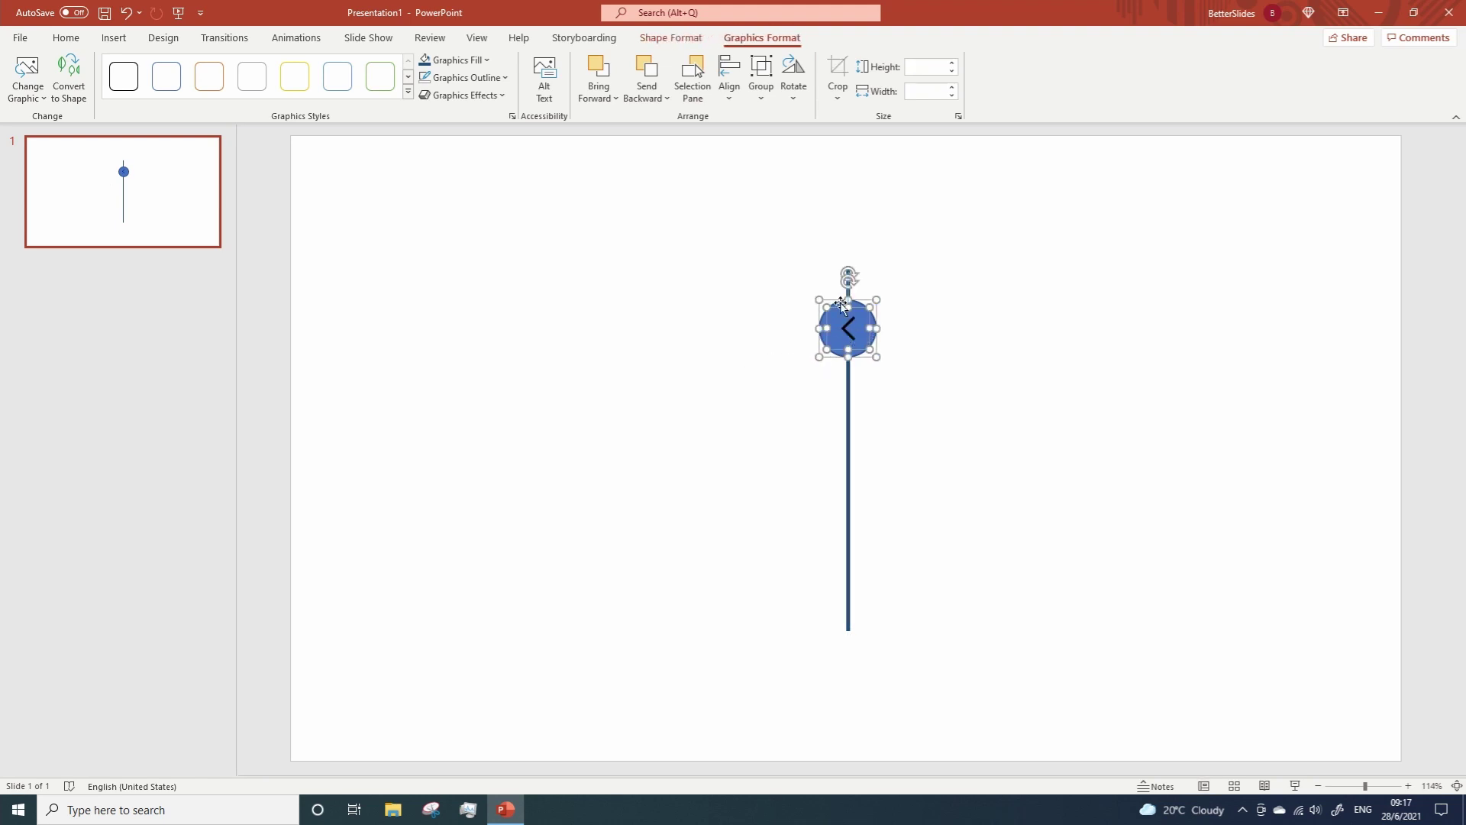
click(738, 98)
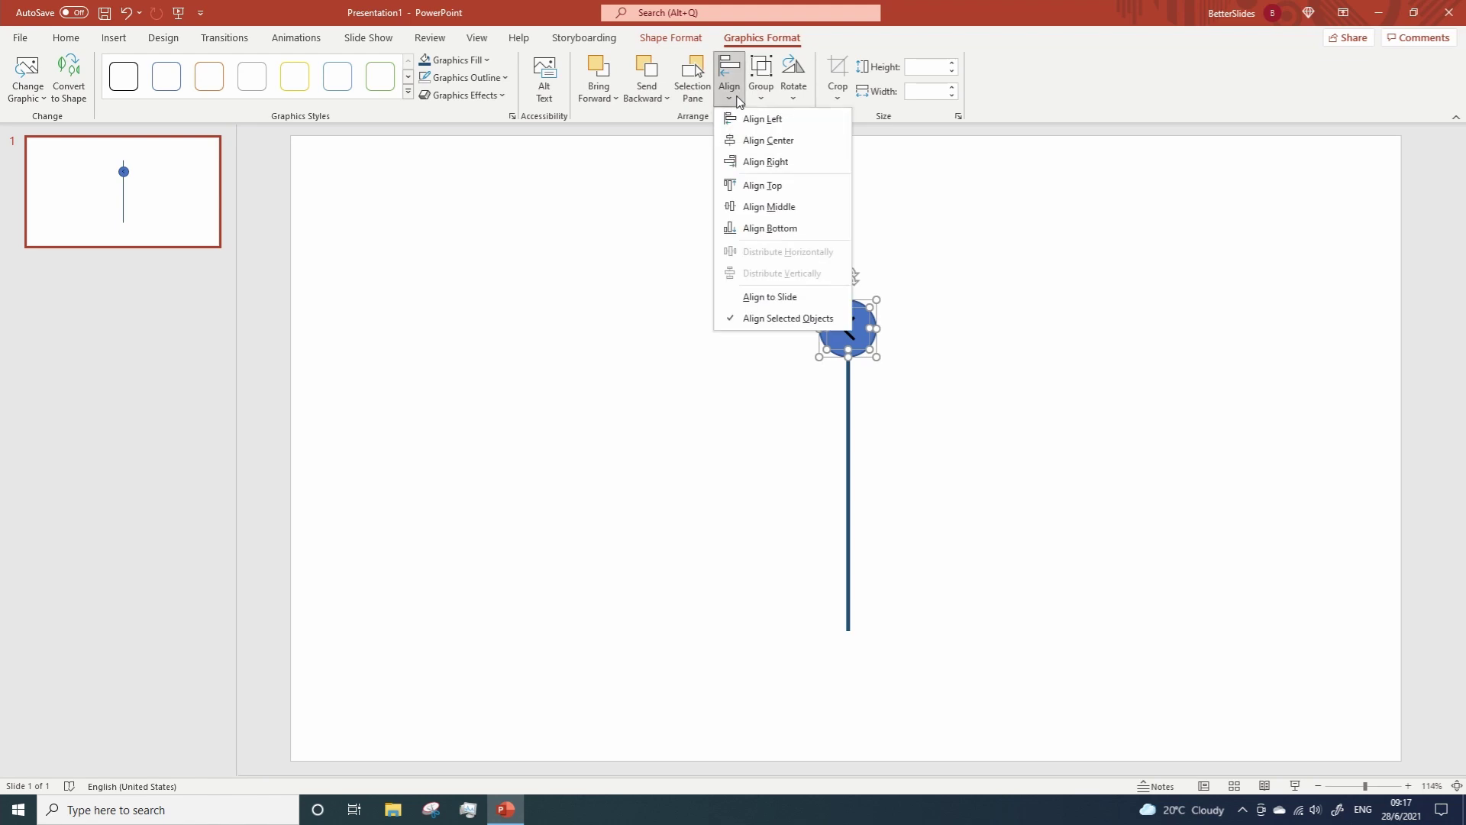
click(756, 141)
click(733, 96)
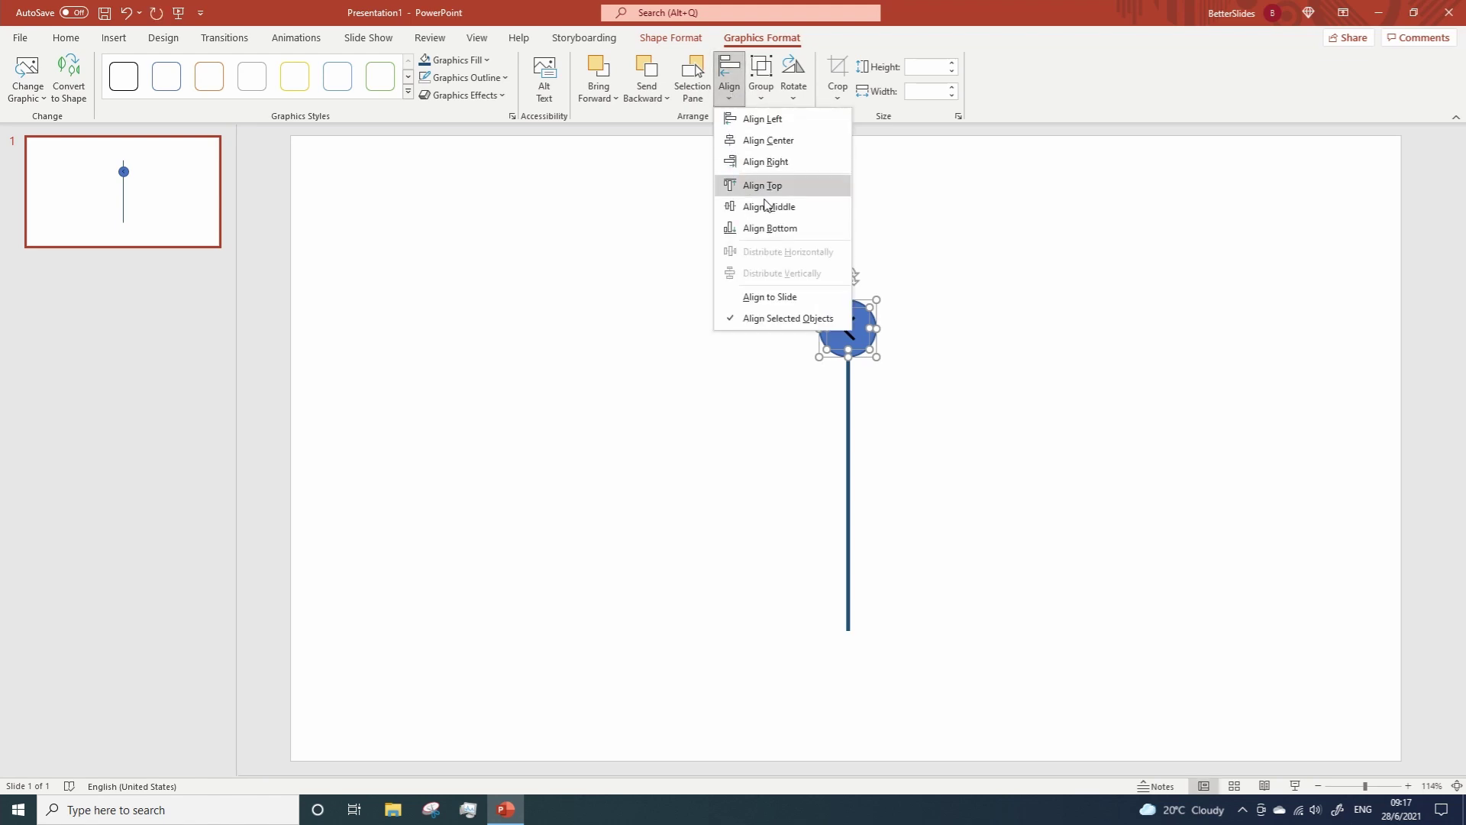
click(766, 207)
click(701, 266)
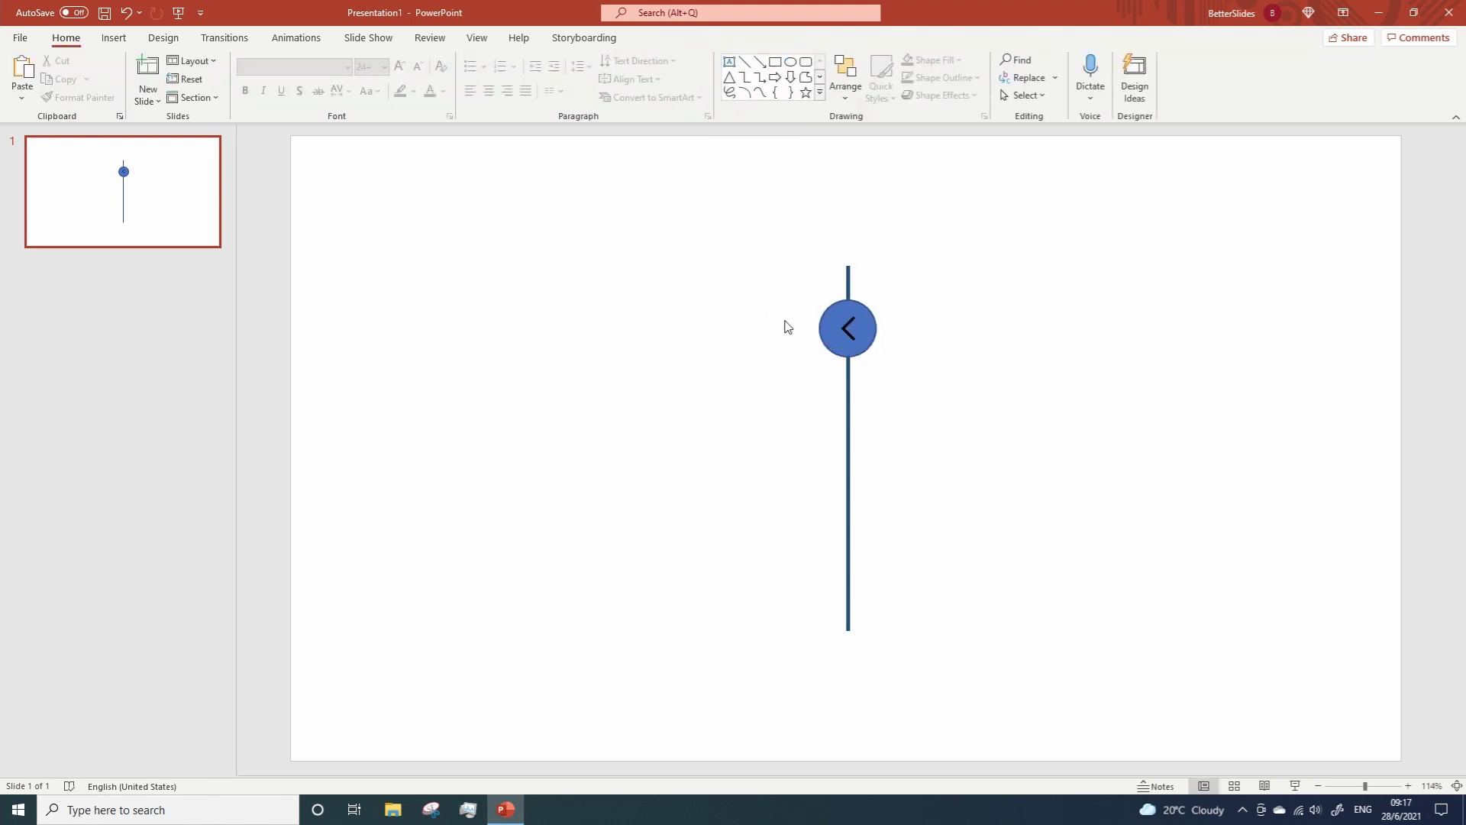
Step: Set the chevron's graphics fill to white
click(847, 327)
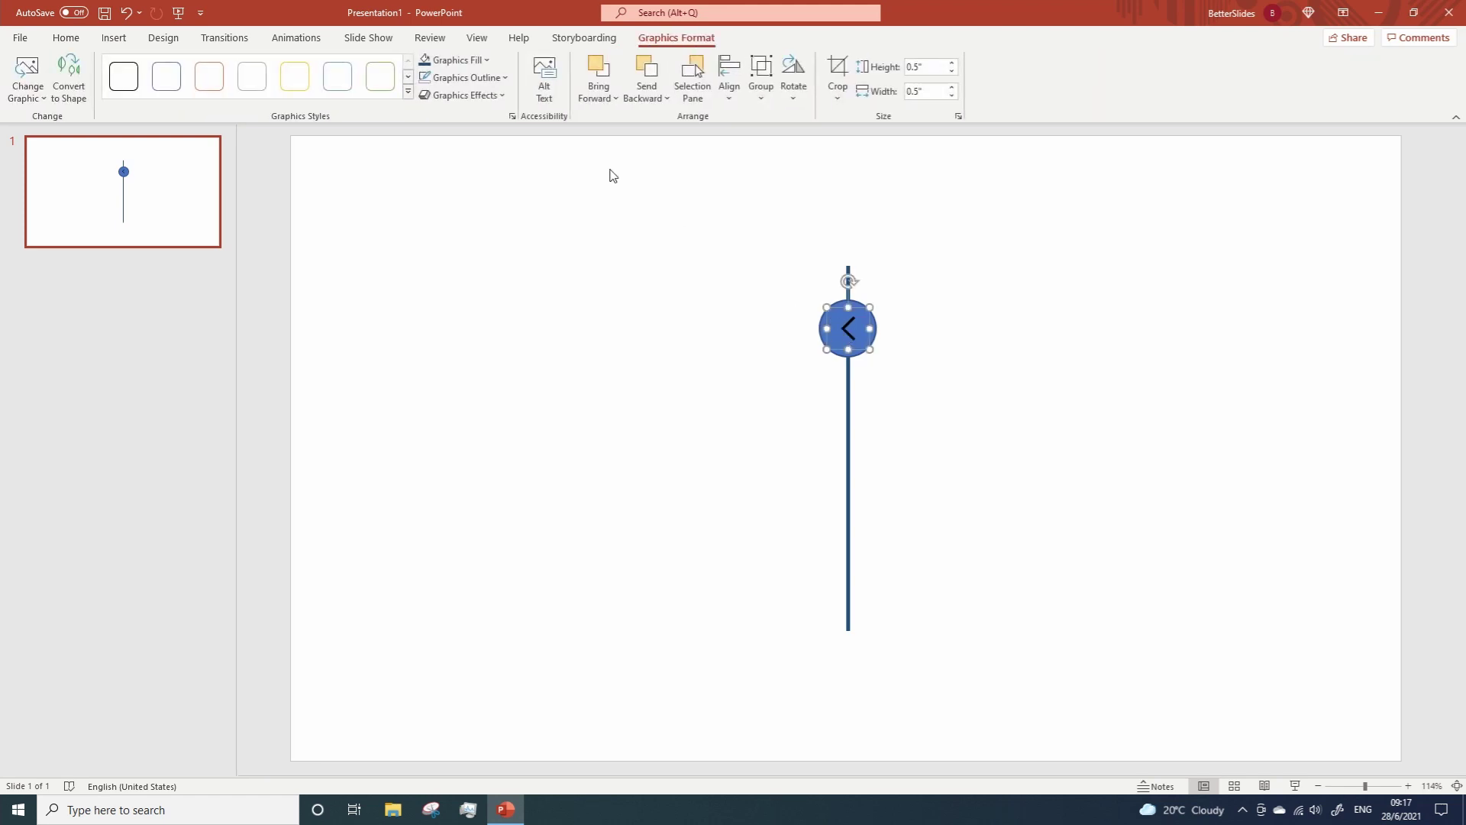
click(458, 60)
click(435, 98)
click(114, 37)
Step: Draw a text box right of the circle and type the label 'TEXT NUMBER 1'
click(701, 97)
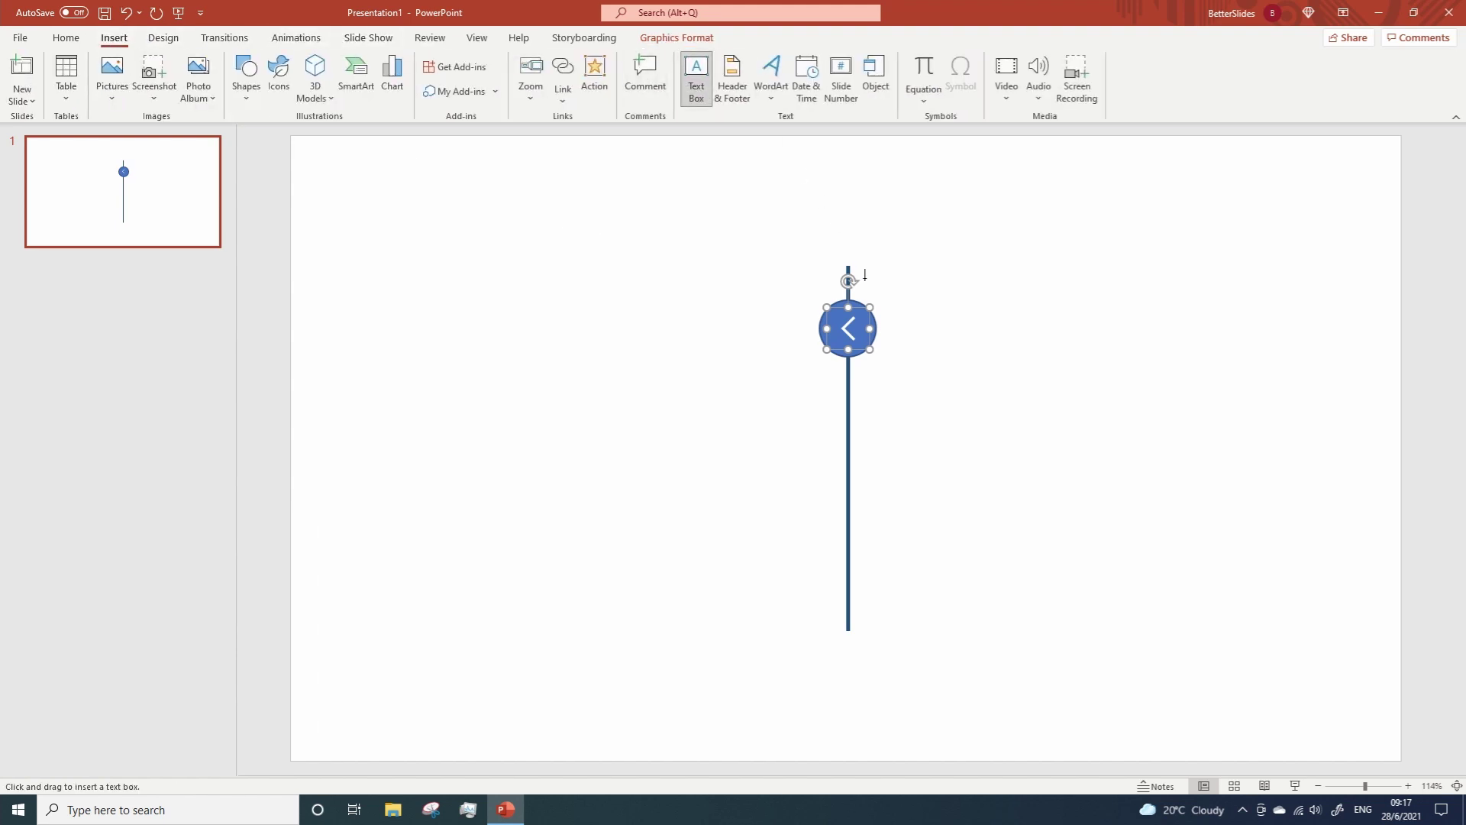
drag(888, 311, 1107, 346)
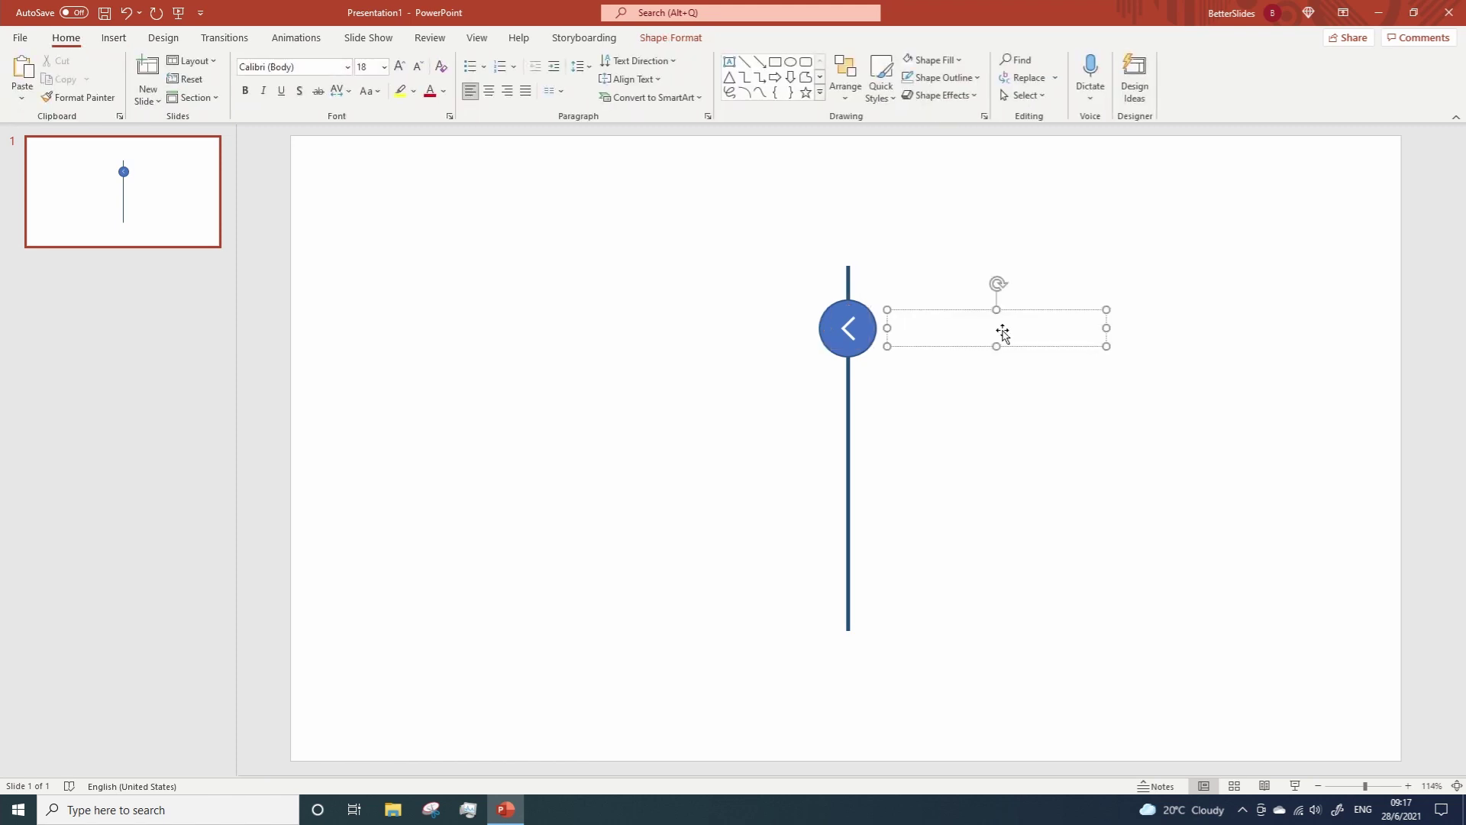
text(TEXT )
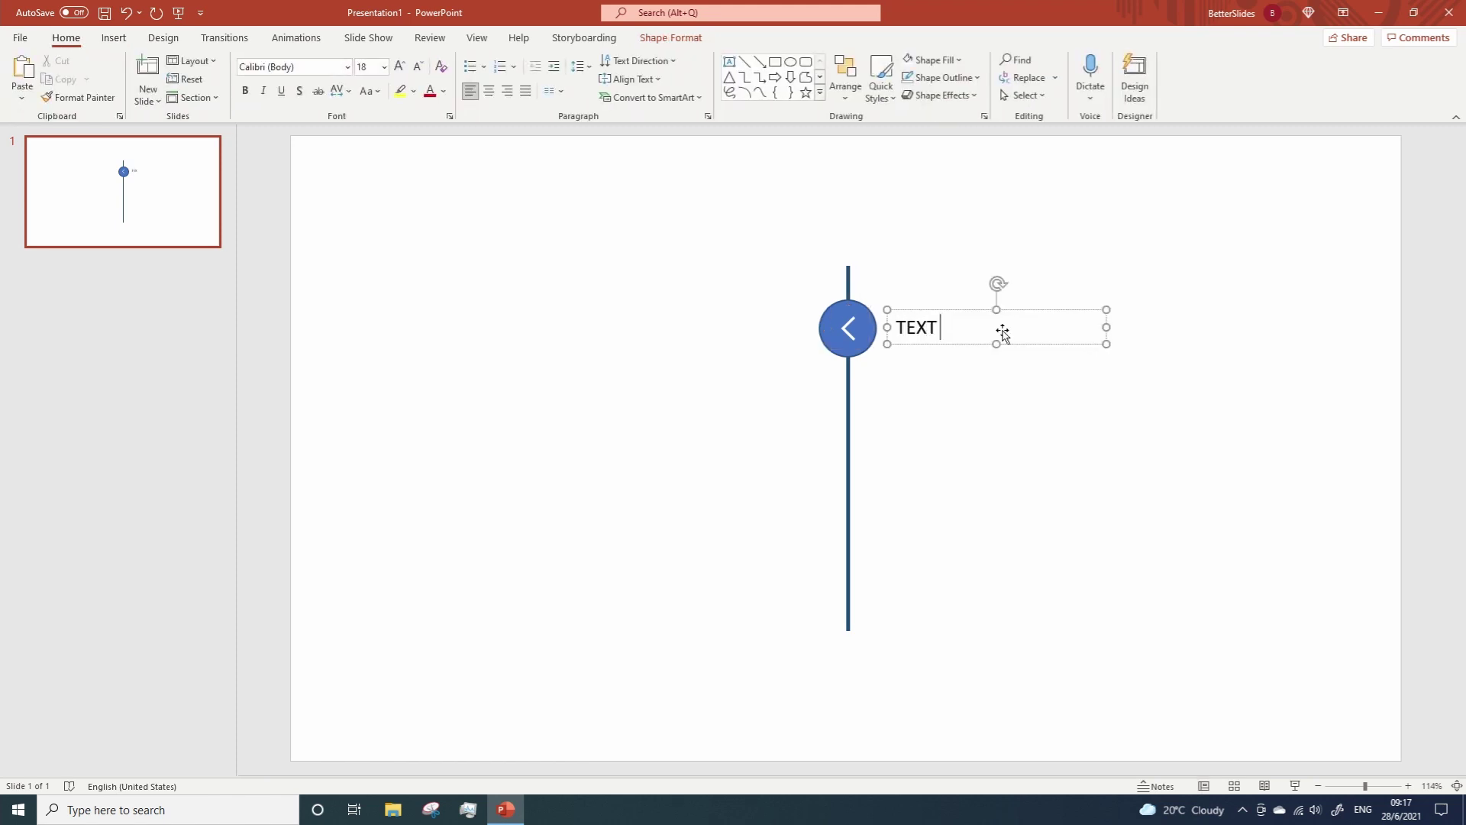
text(NUMBER 1)
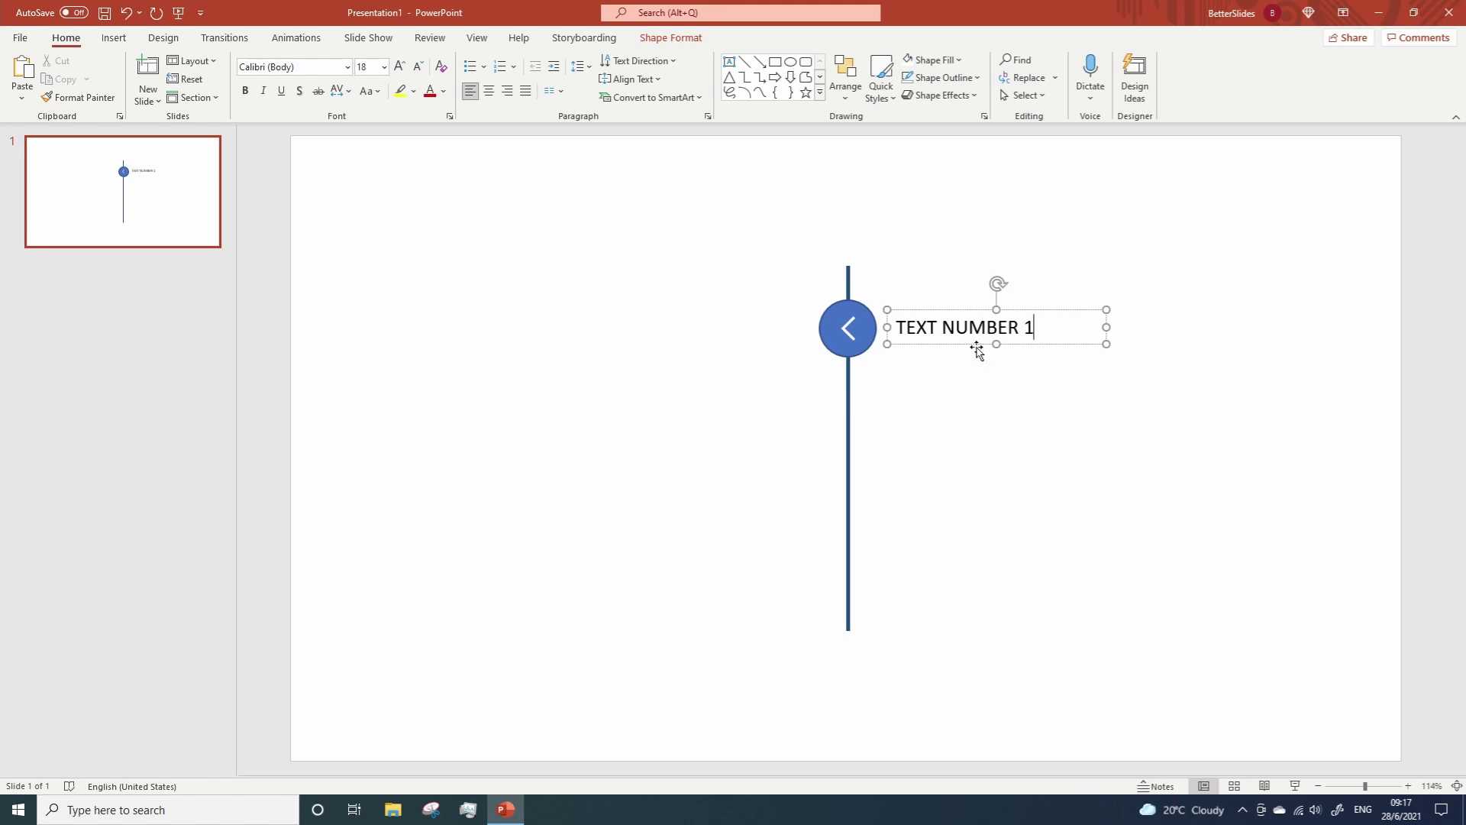
key(Escape)
Step: Set the label's font to Franklin Gothic Medium and narrow its box to fit the text
click(307, 66)
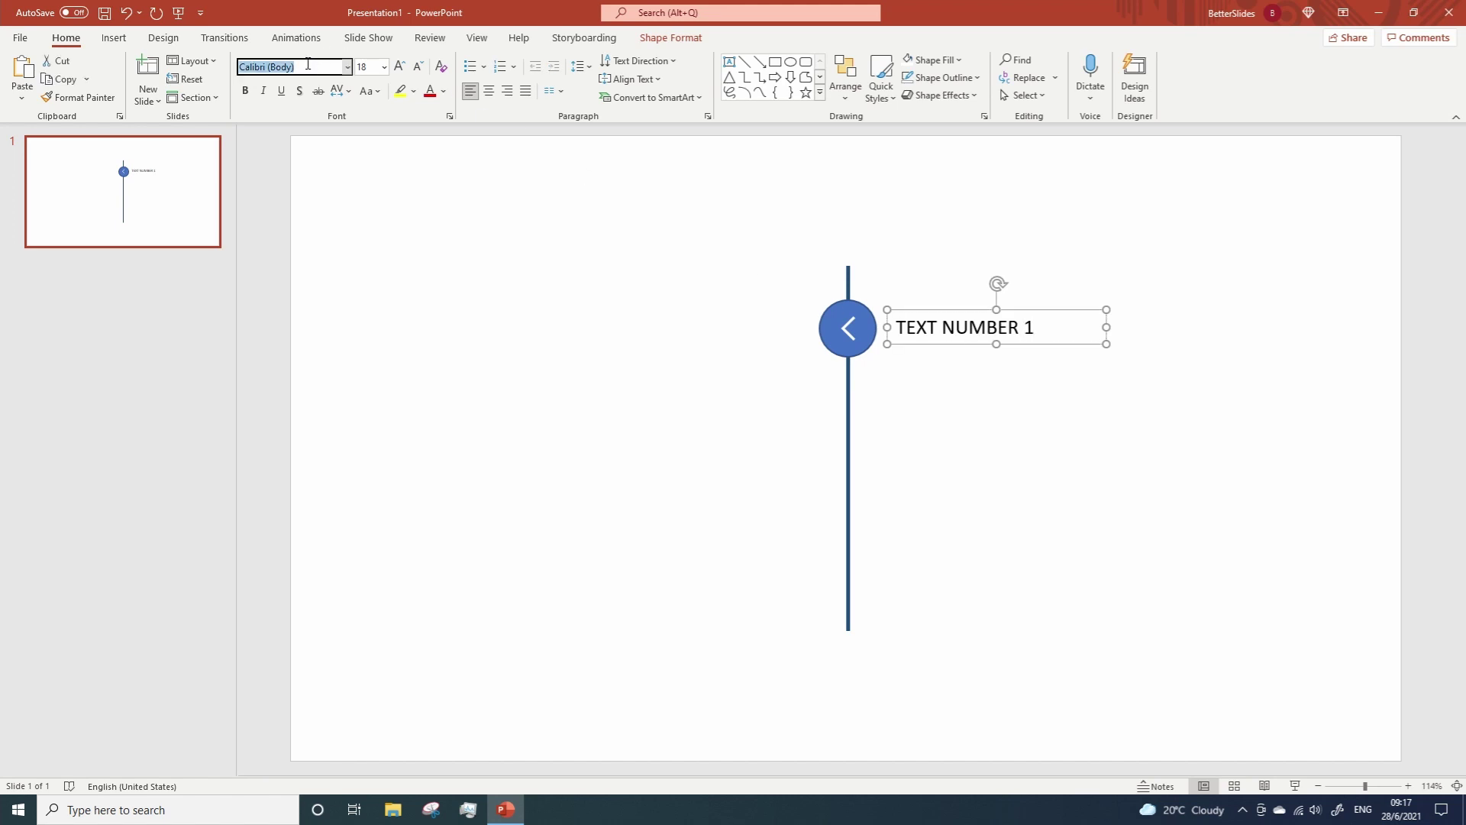
text(Franklin Gothic Medium)
key(Return)
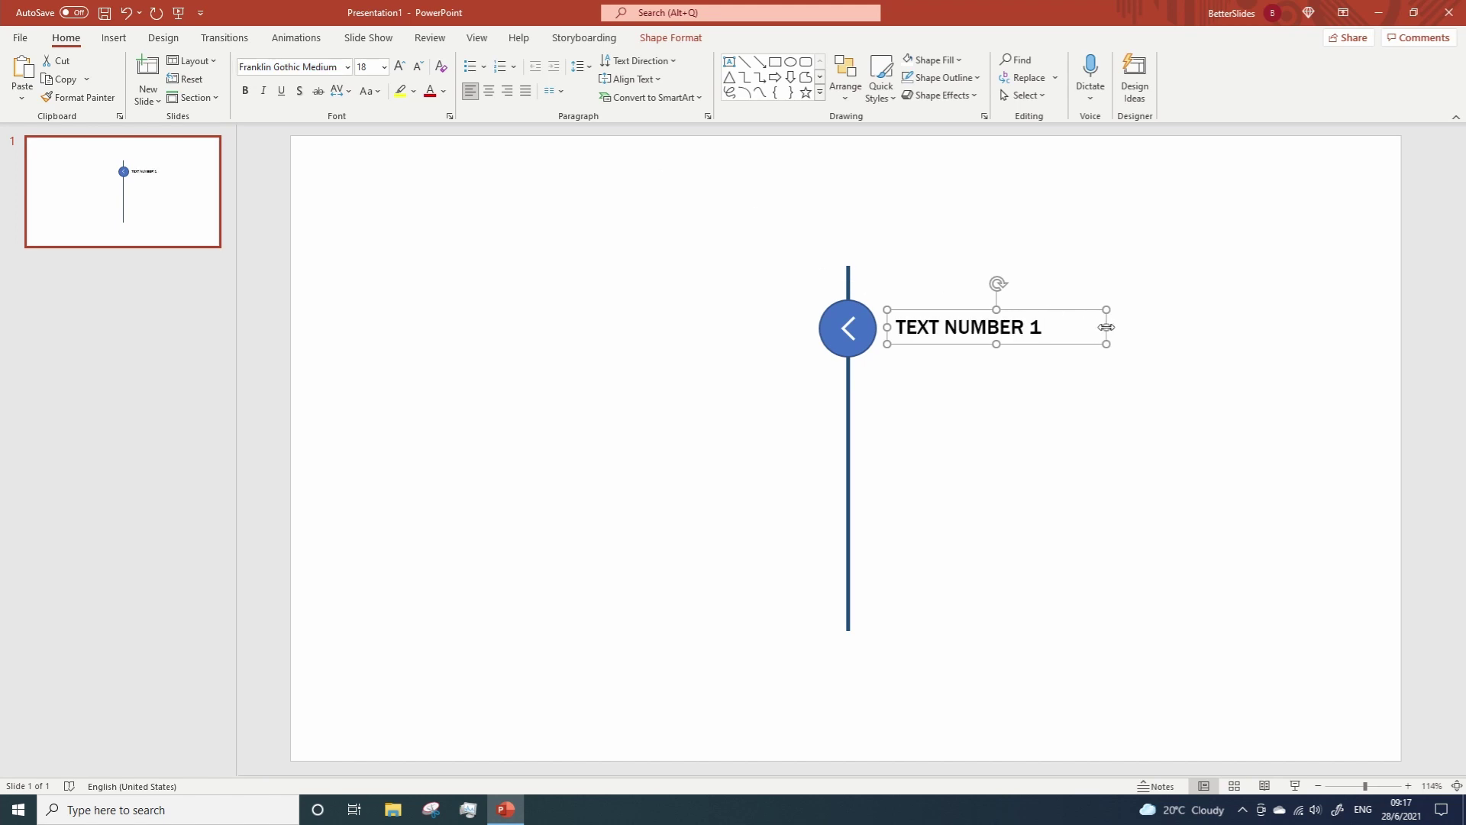
drag(1107, 327, 1051, 327)
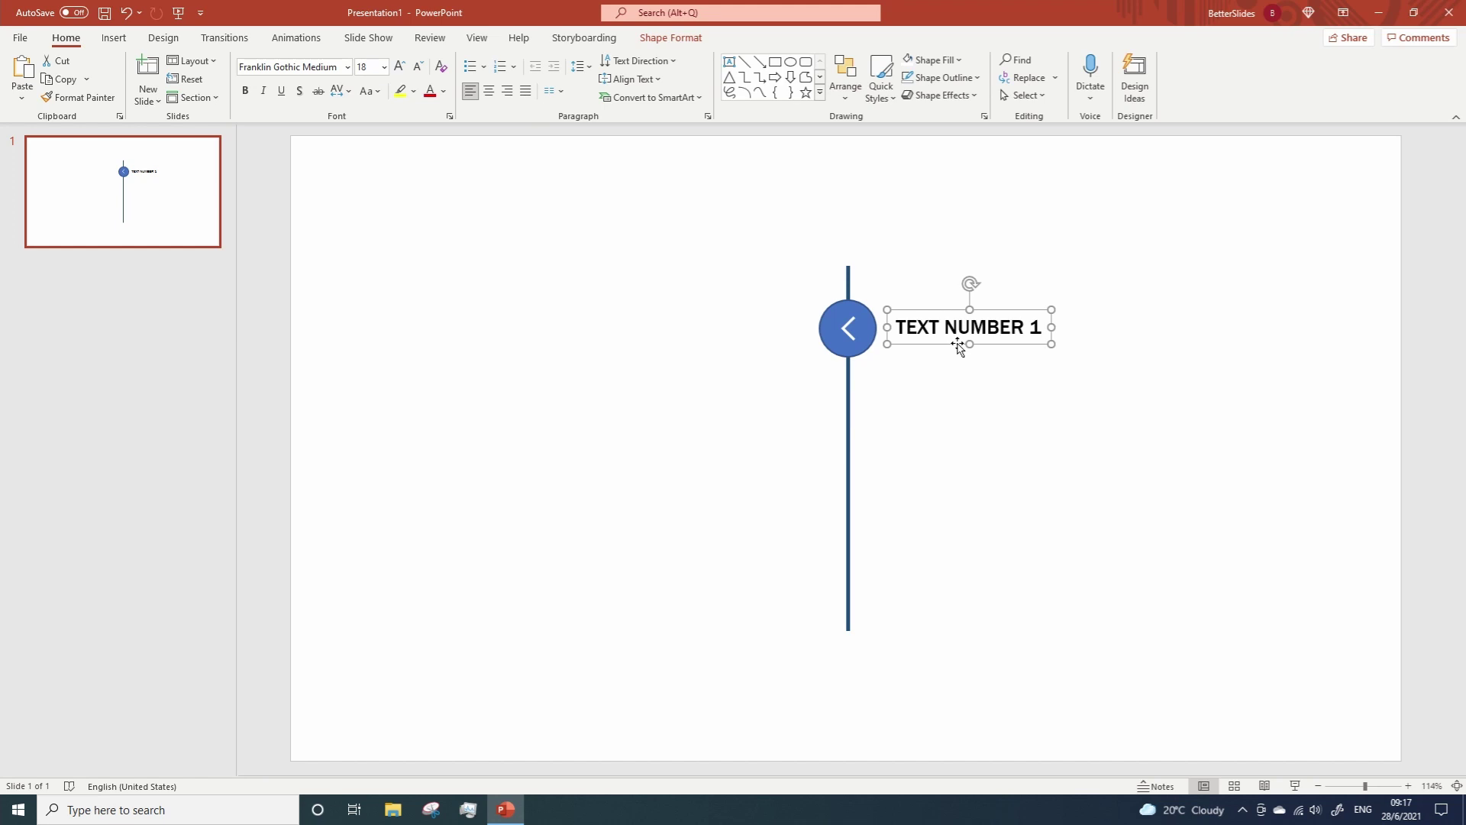
Step: Give the label a leftward Lines motion path, shortened to end near the circle
click(295, 38)
click(1093, 77)
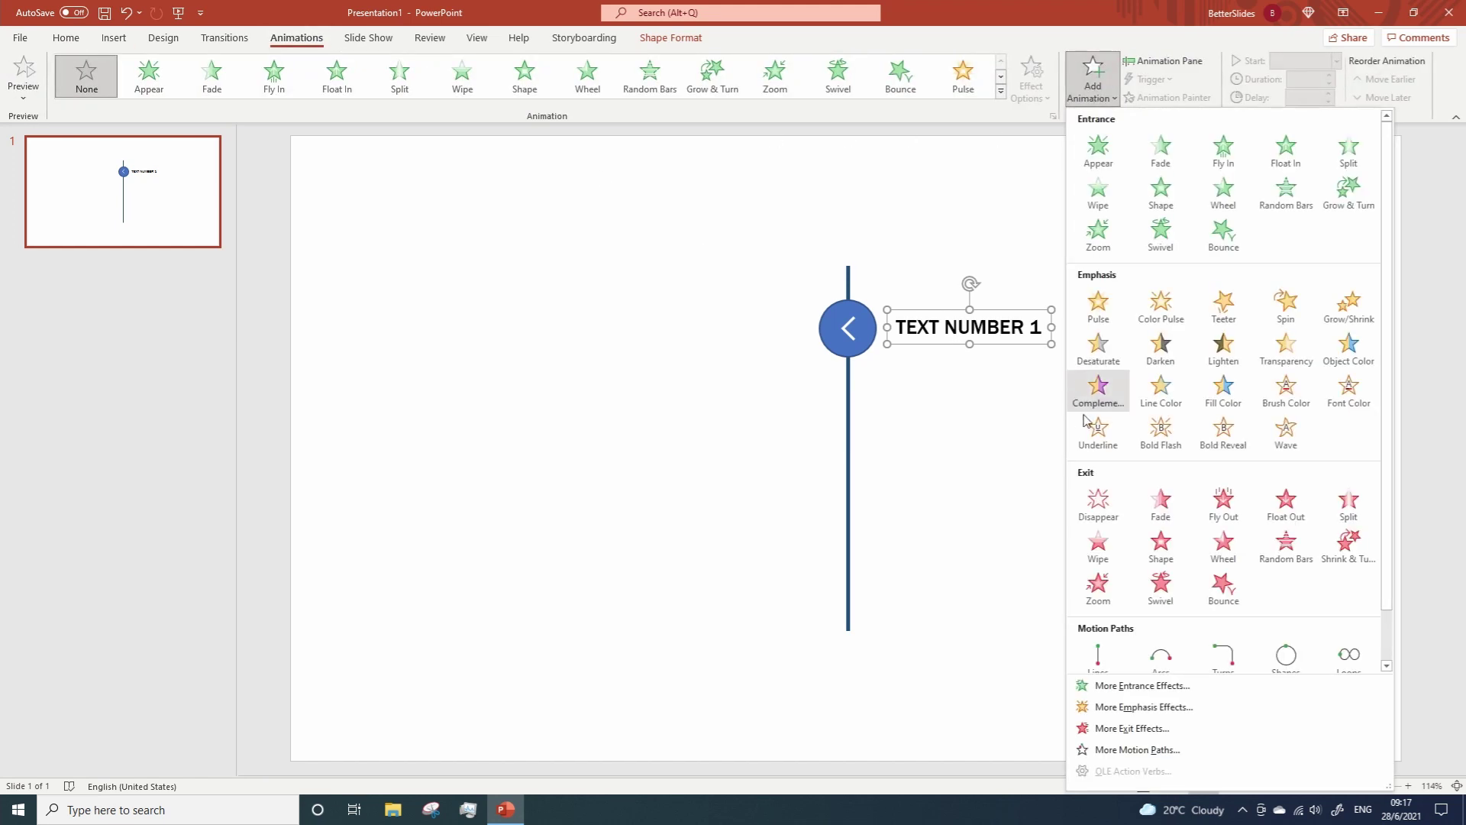
click(1098, 652)
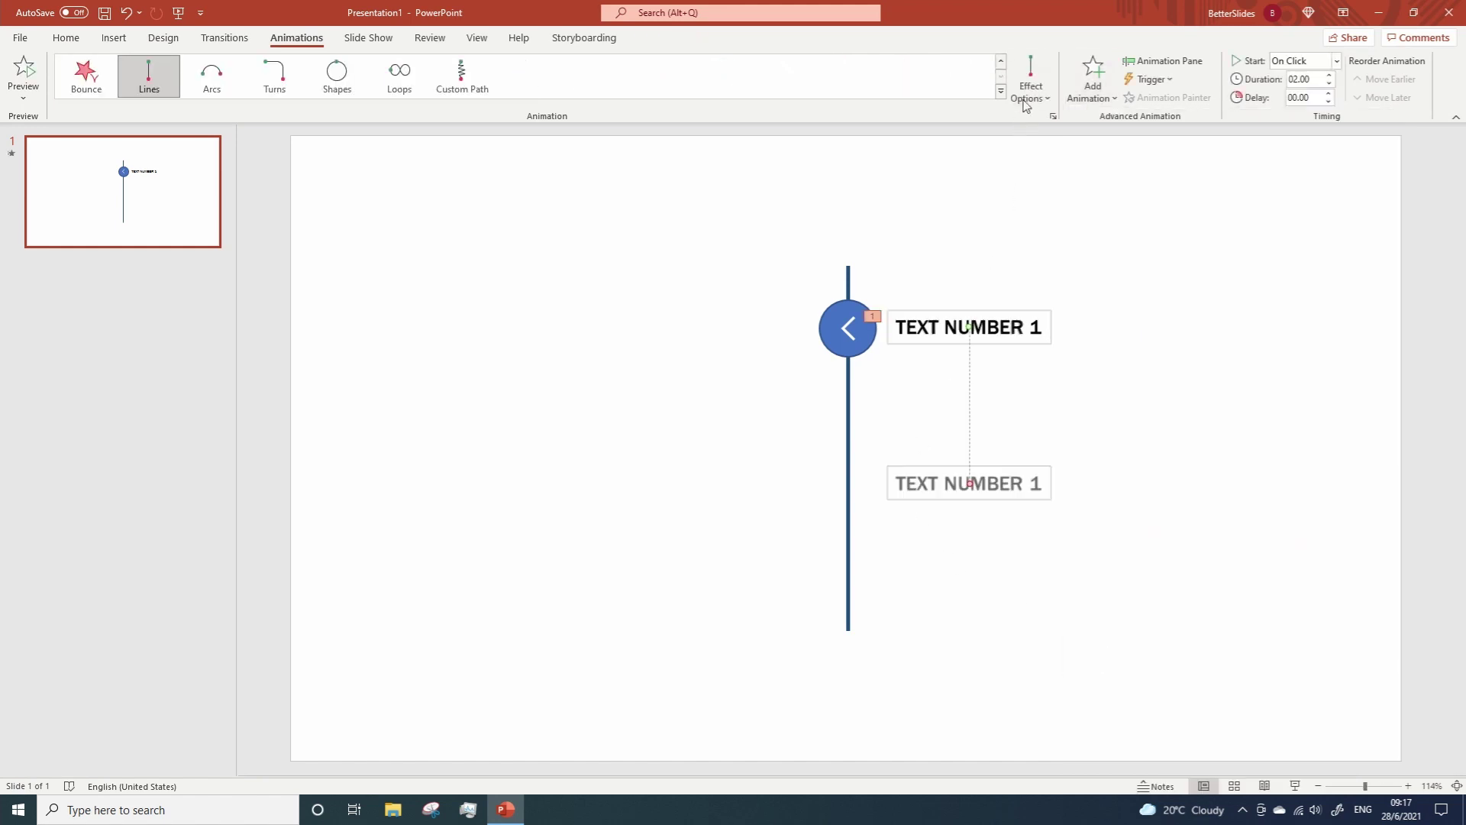
click(1029, 90)
click(1035, 190)
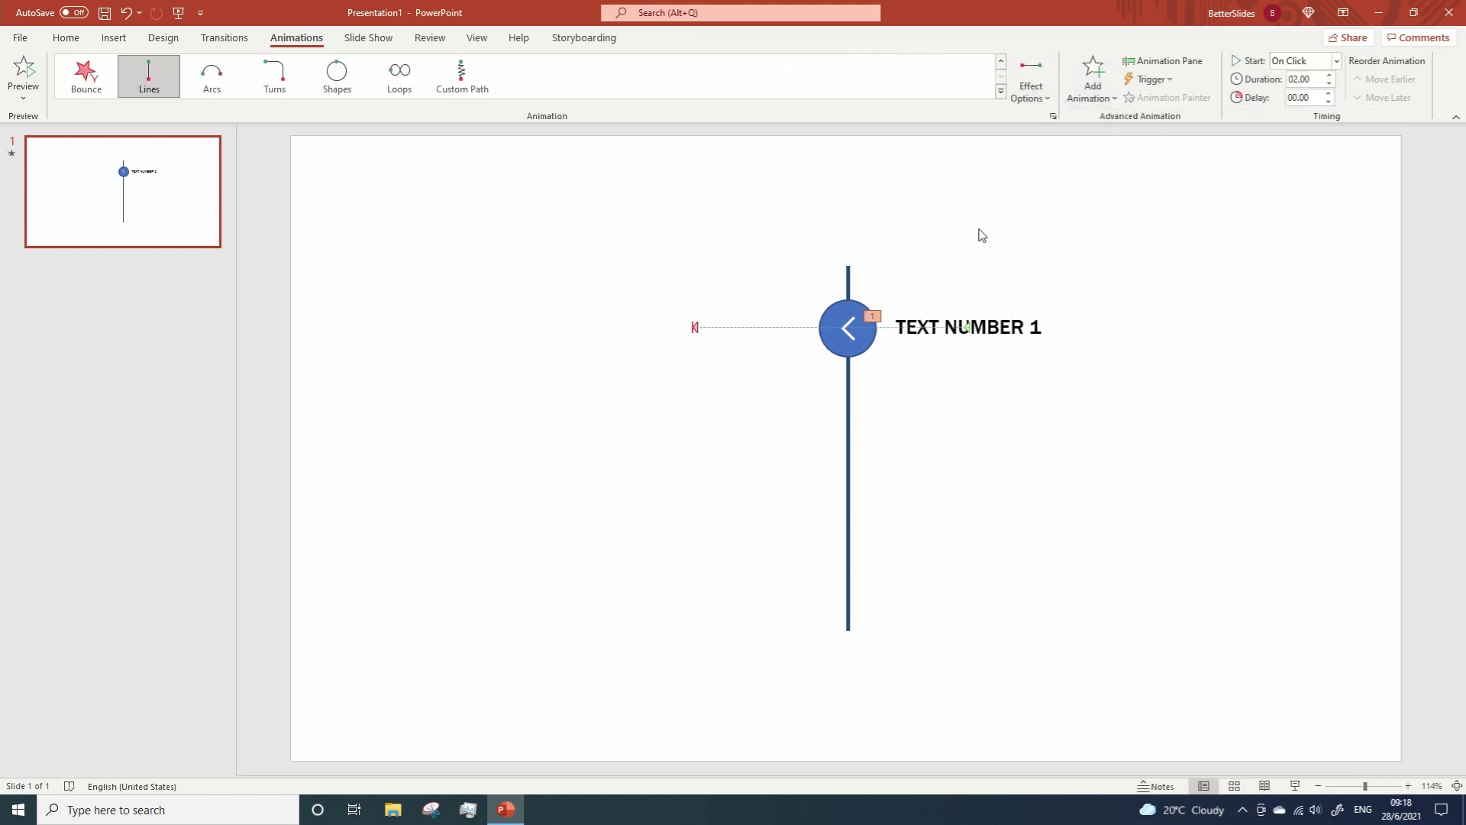
click(697, 329)
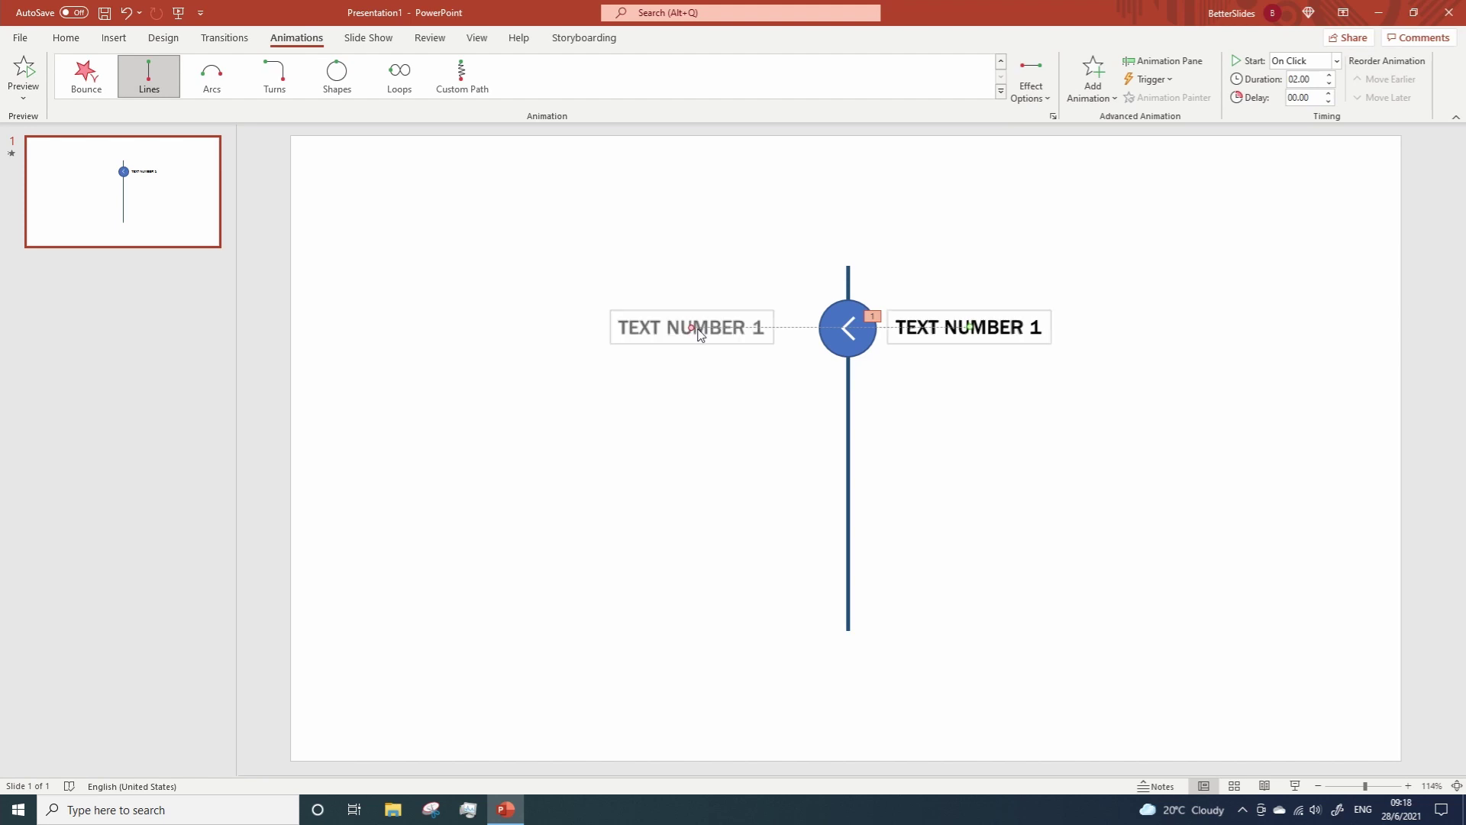
drag(691, 328, 735, 329)
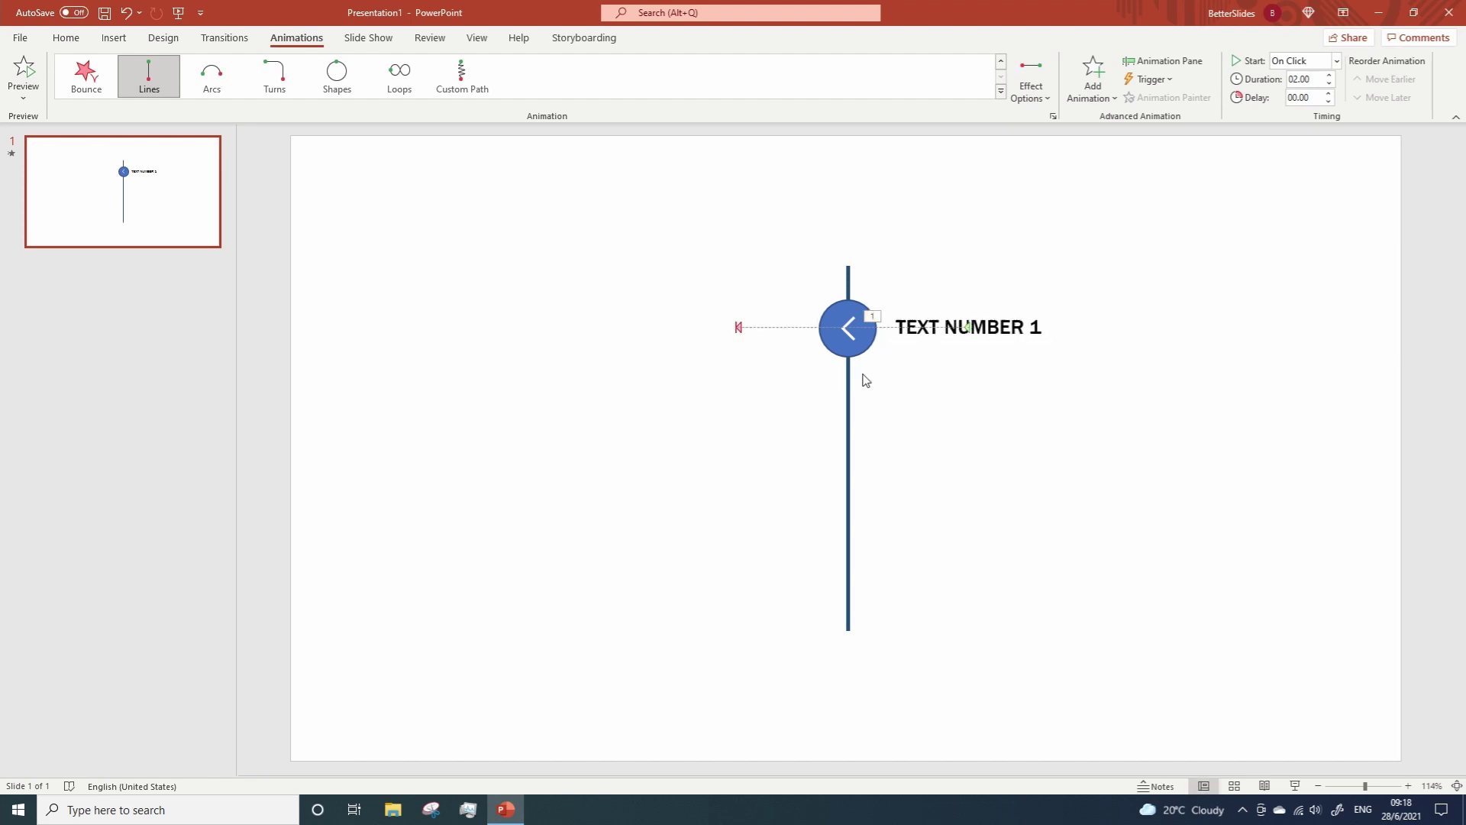
click(956, 342)
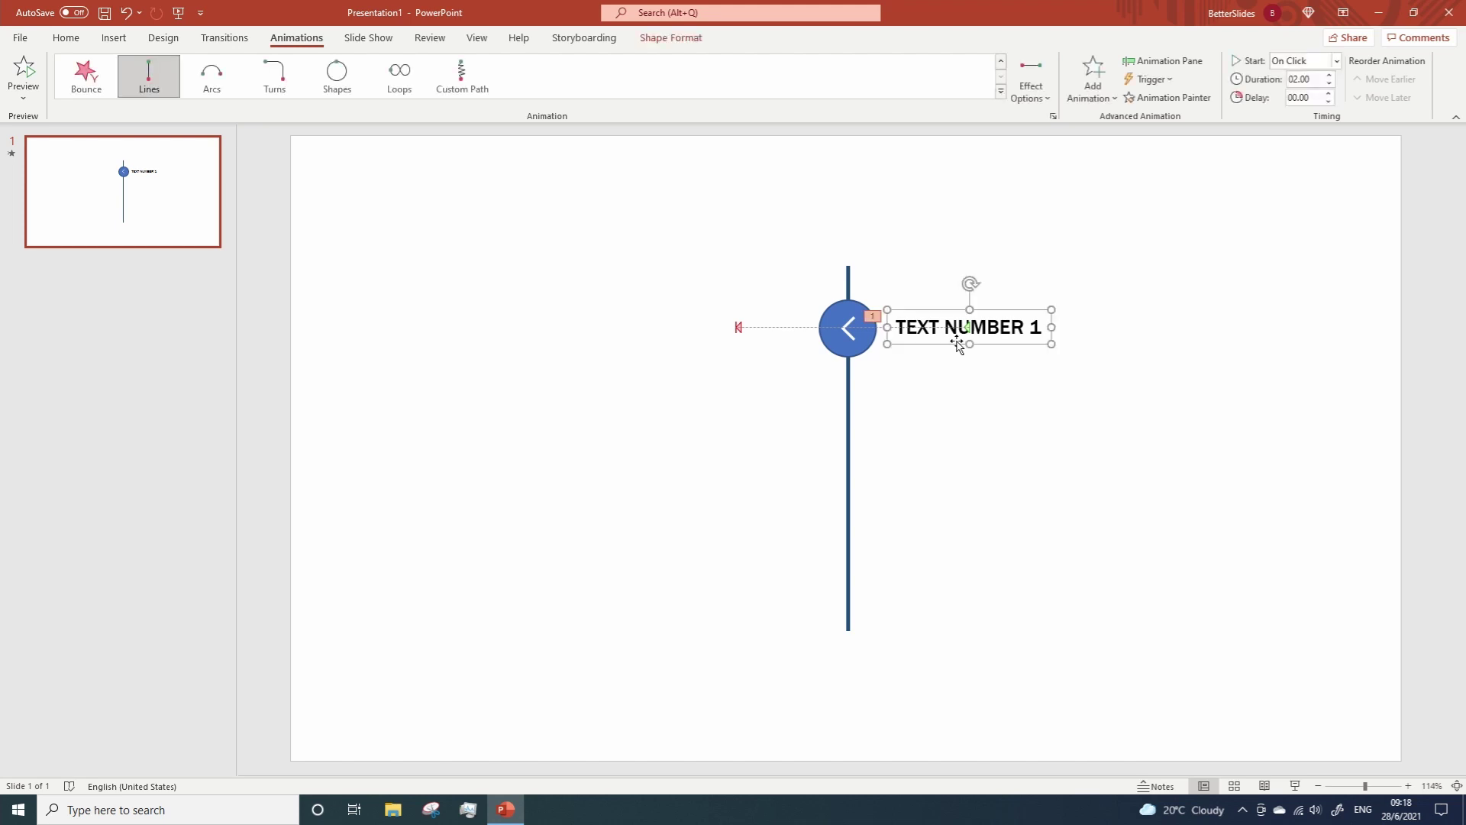
Step: Copy and paste the label, then move the copy lower, left of the line
key(ctrl+c)
key(ctrl+v)
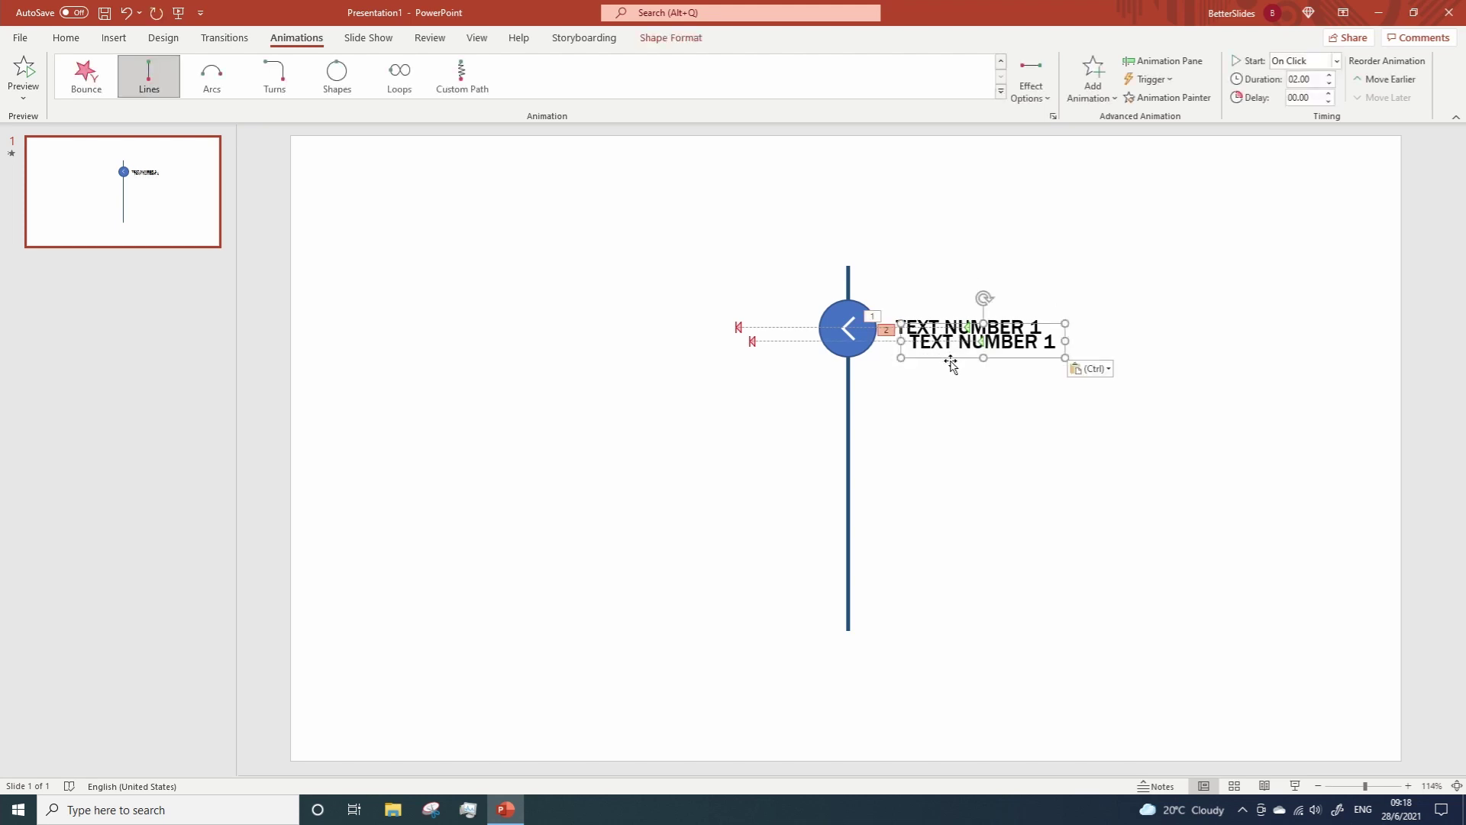
drag(952, 365, 710, 464)
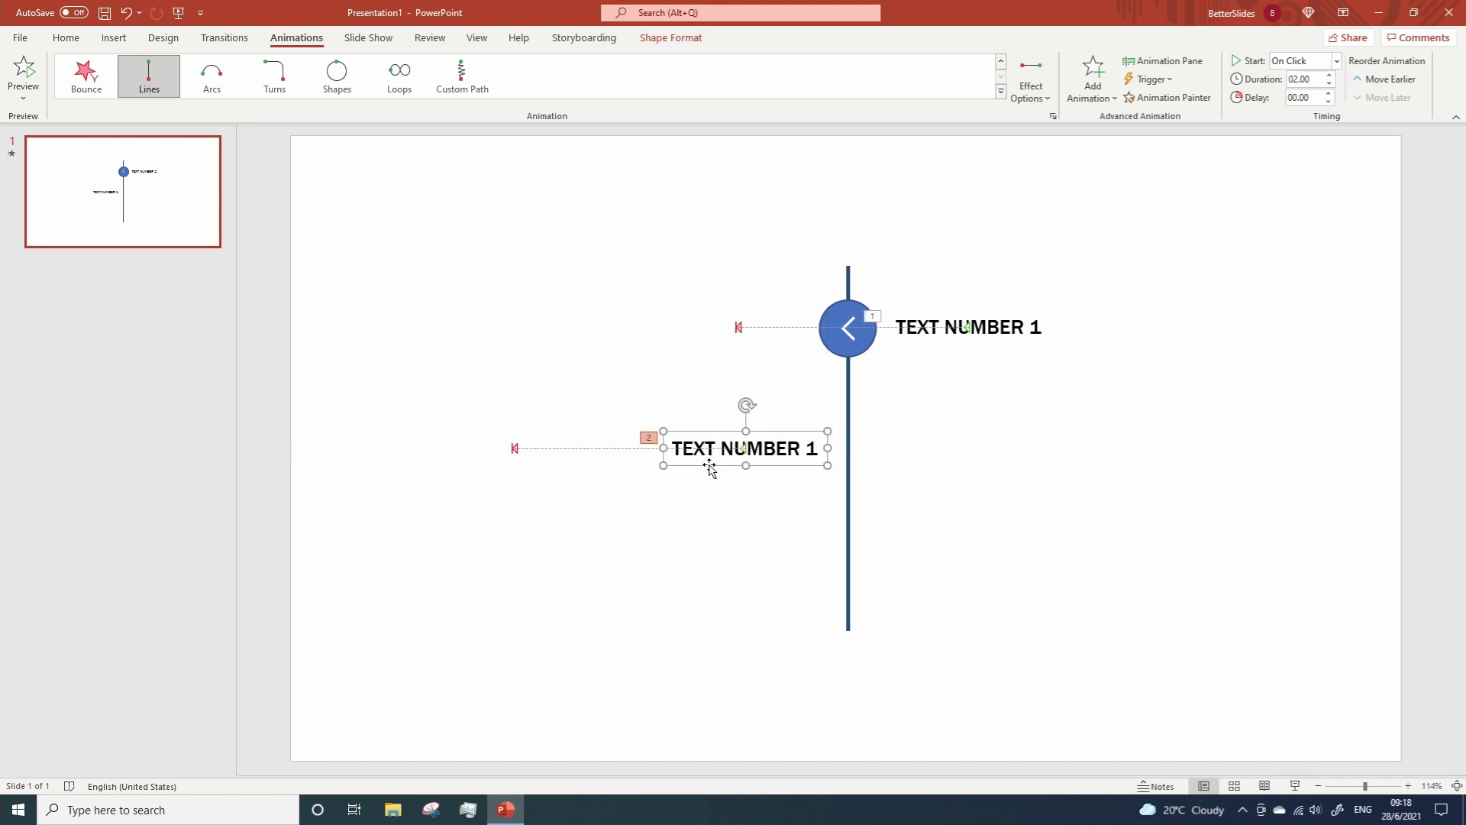
Step: Switch the copy's Lines path direction to Right and shorten it
click(516, 449)
click(1031, 96)
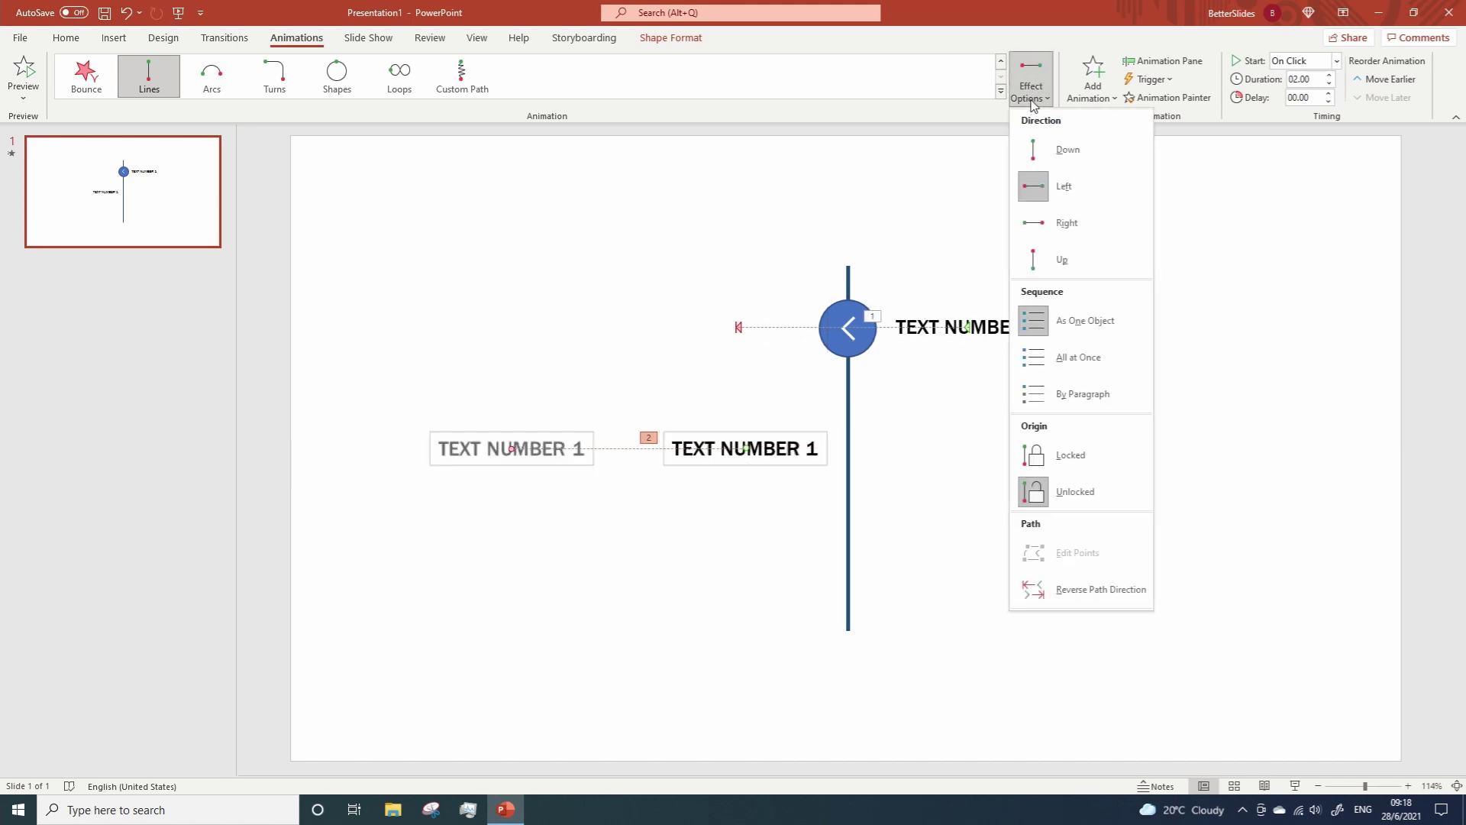
click(1041, 222)
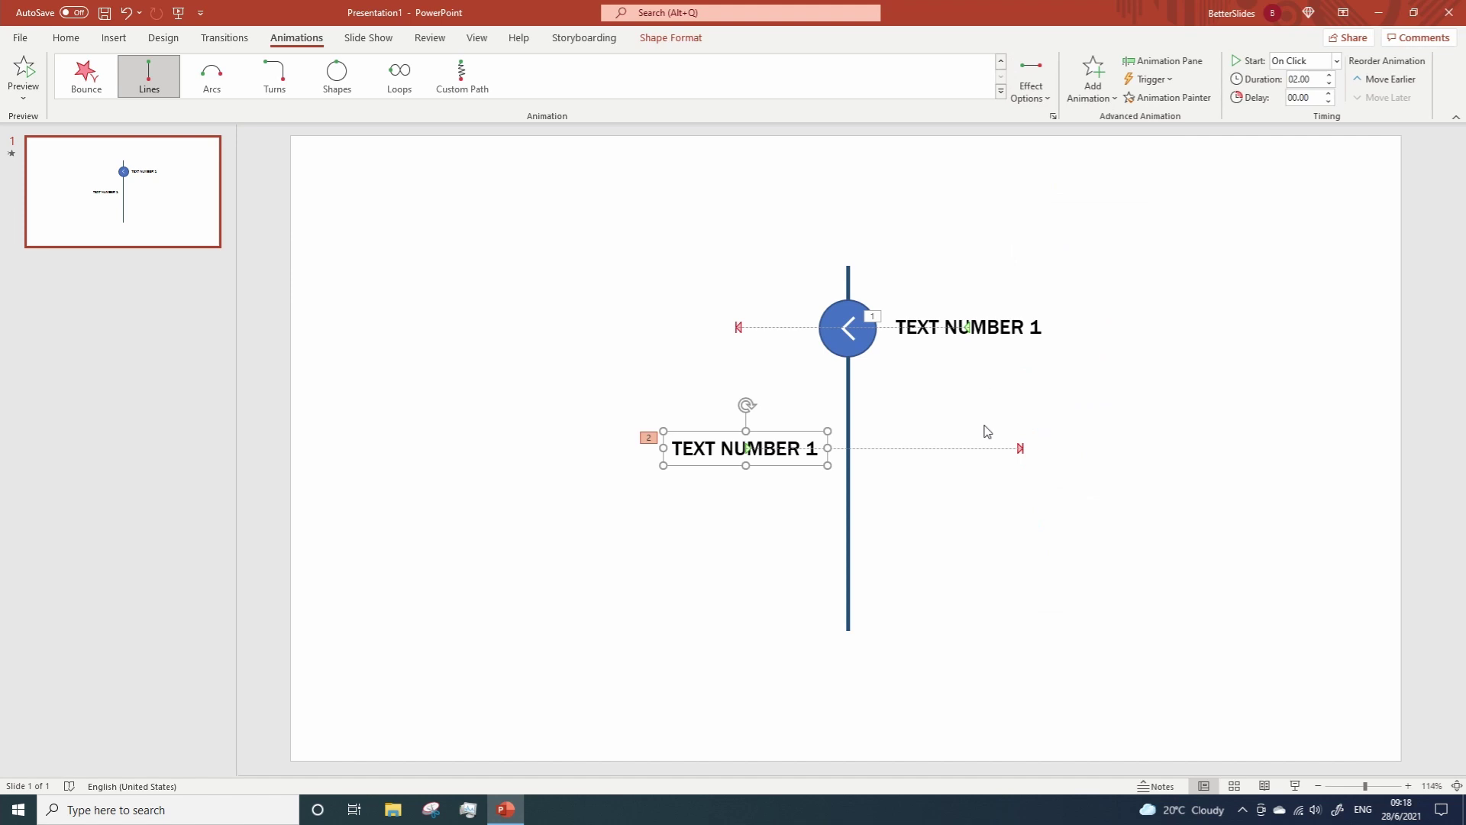
click(1021, 448)
drag(1020, 448, 972, 449)
click(969, 530)
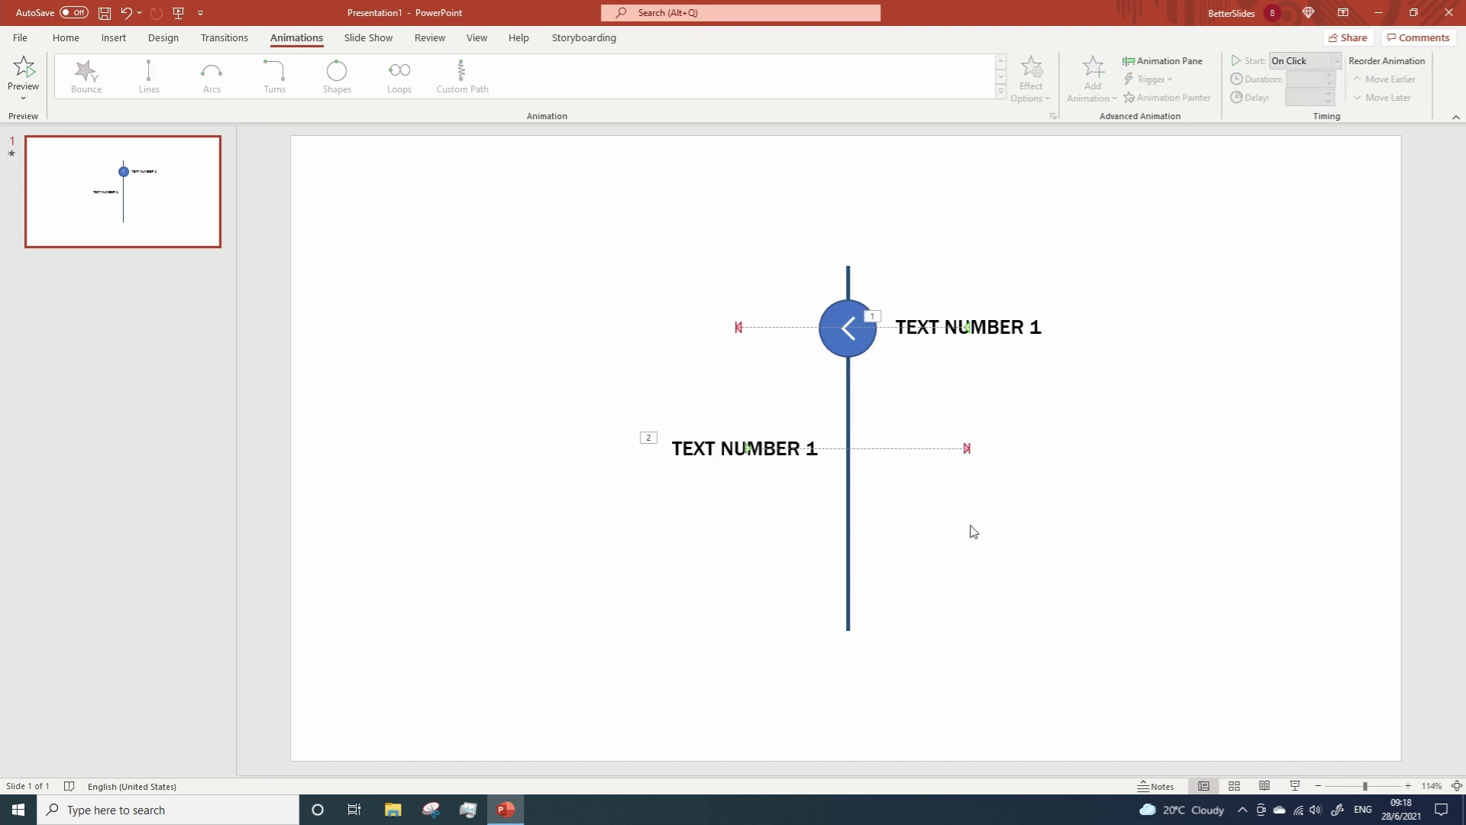
Step: Duplicate the first label with Ctrl+D and place the copy low on the right of the line
click(1010, 344)
key(ctrl+d)
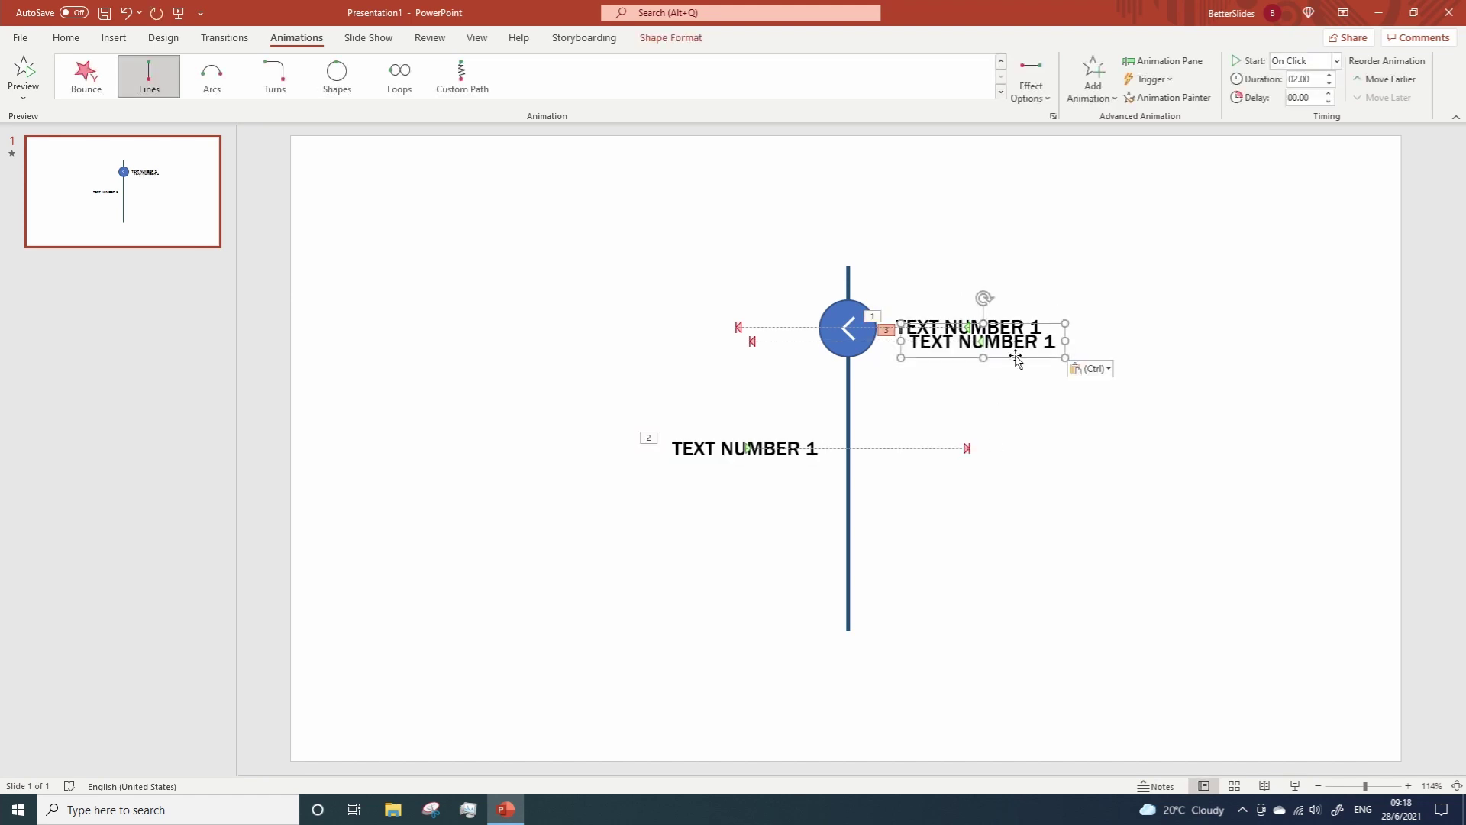
drag(1013, 353, 1005, 583)
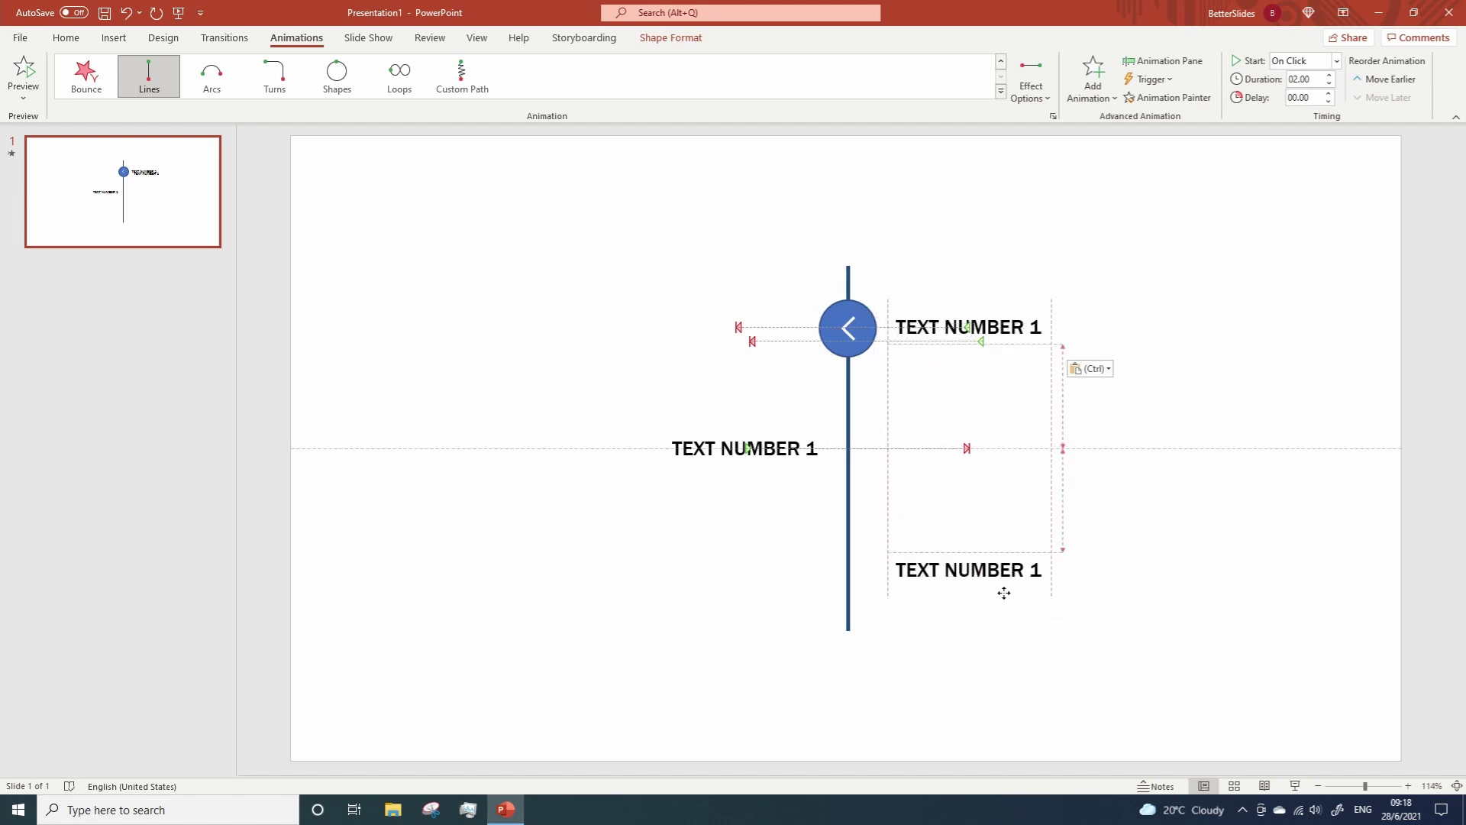
drag(1004, 593, 1007, 595)
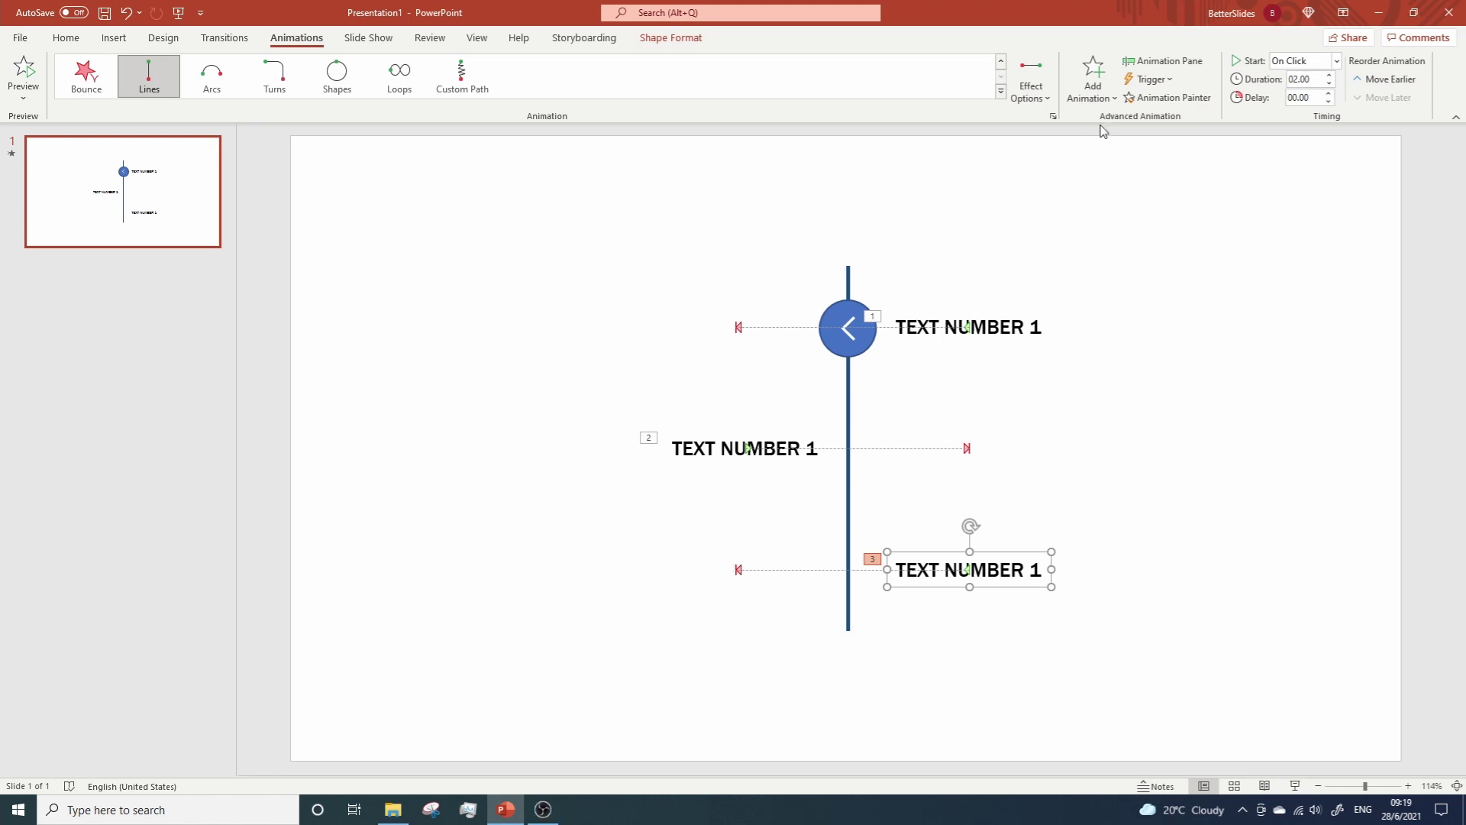
Step: Show the Animation Pane and give the circle and chevron a downward Lines path ending at the second label
click(1173, 63)
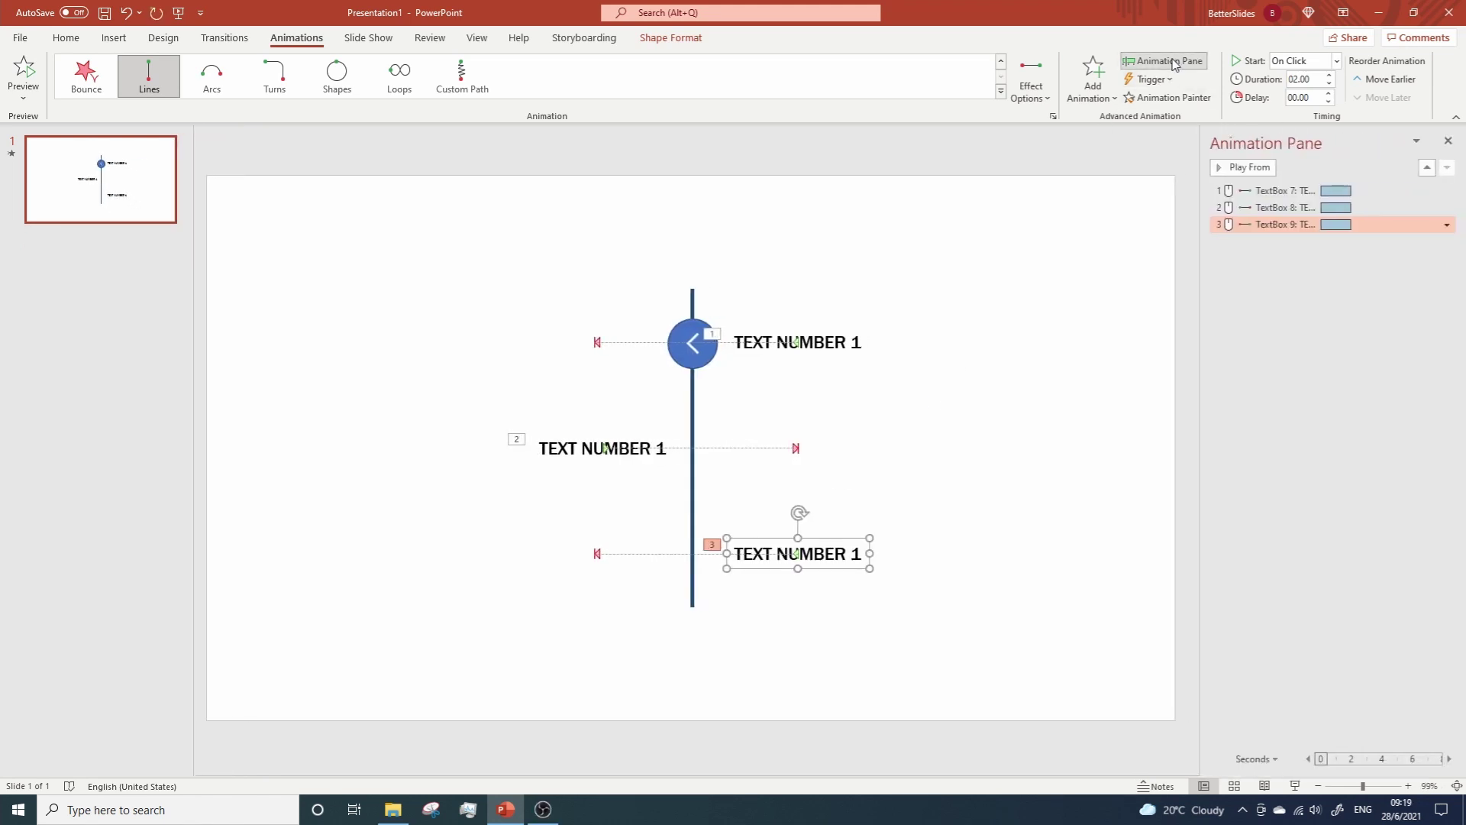
click(694, 369)
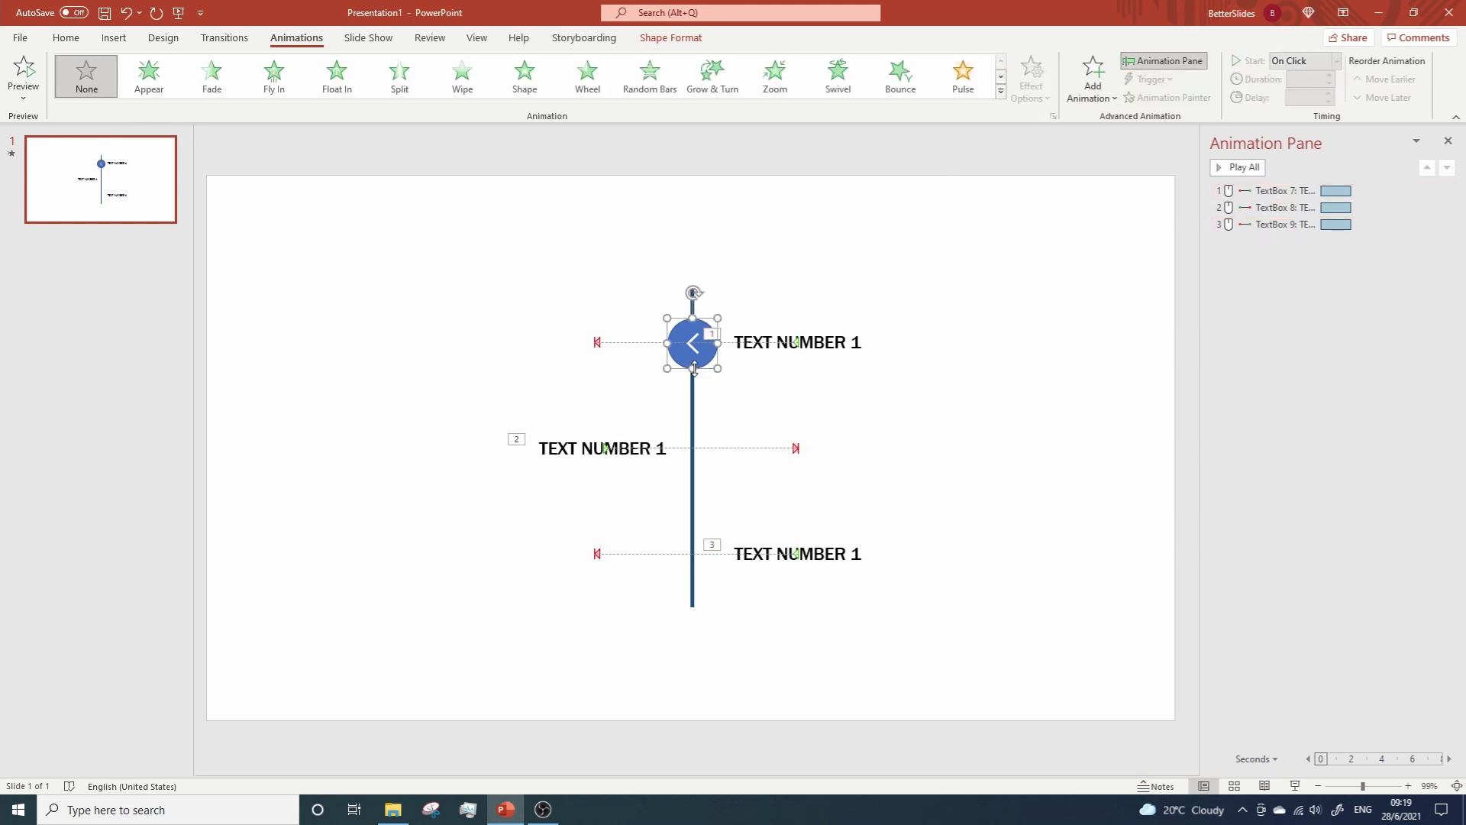
click(698, 353)
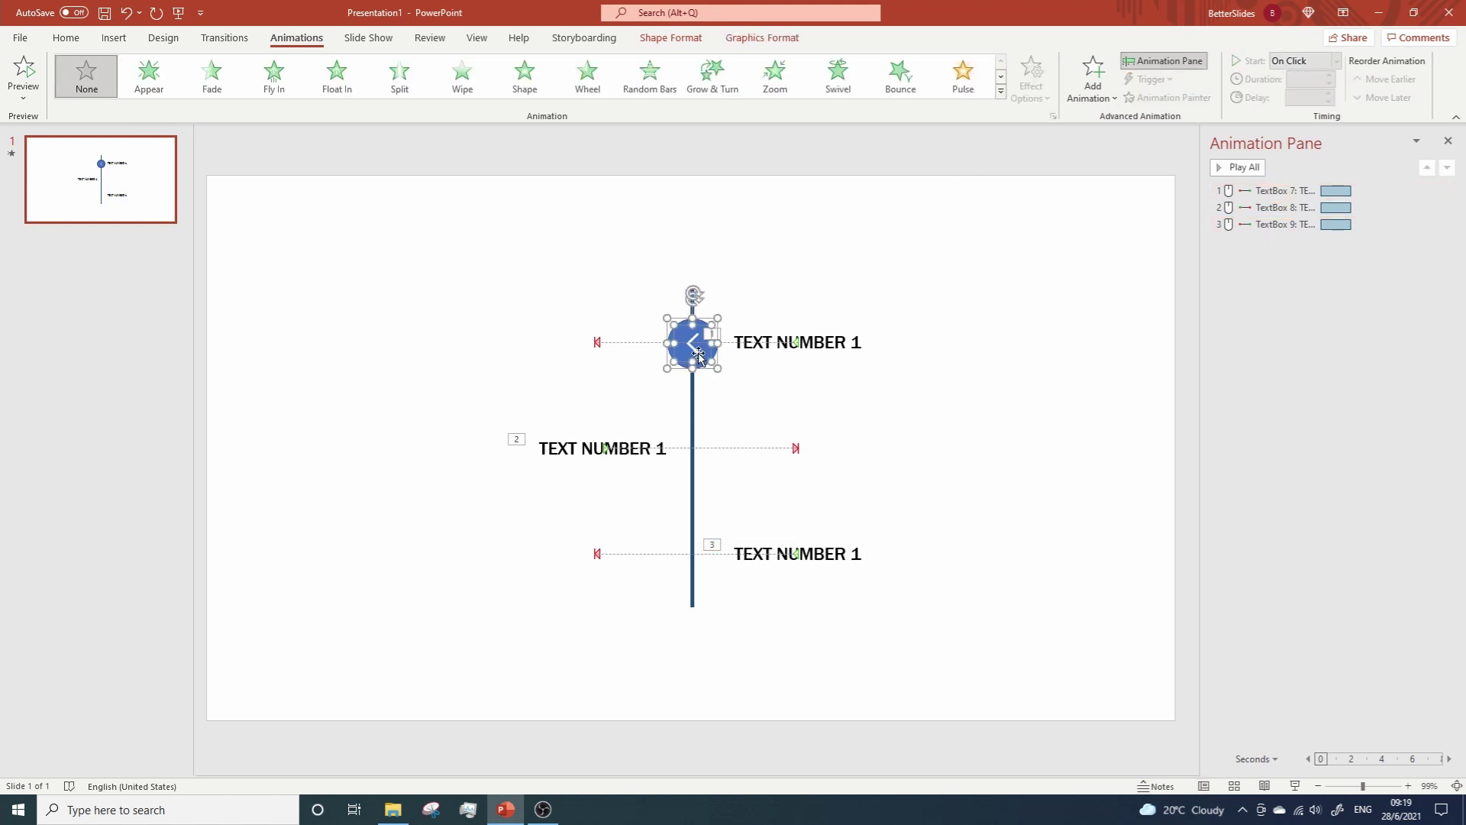
click(1101, 88)
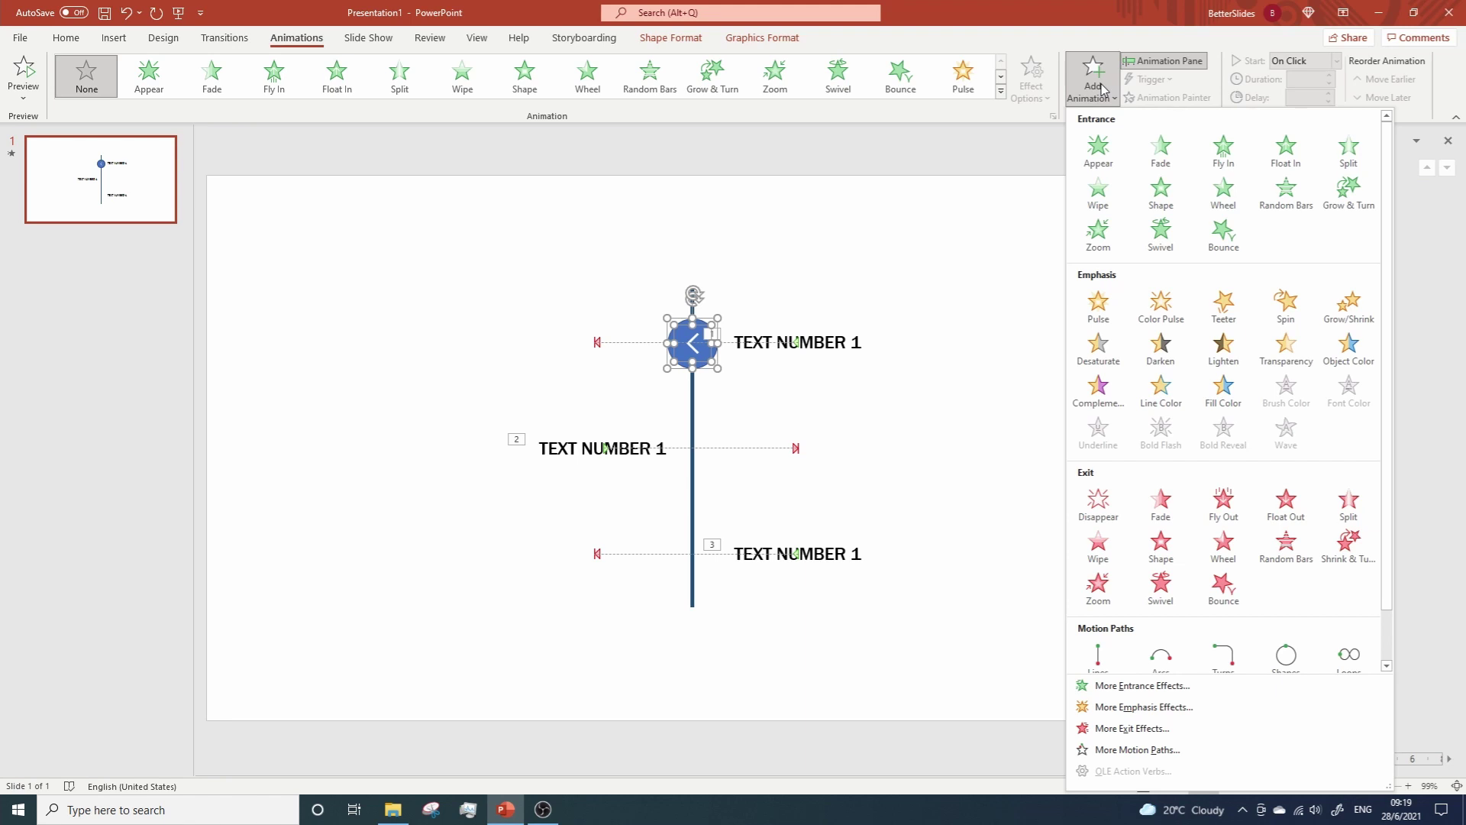
click(1099, 658)
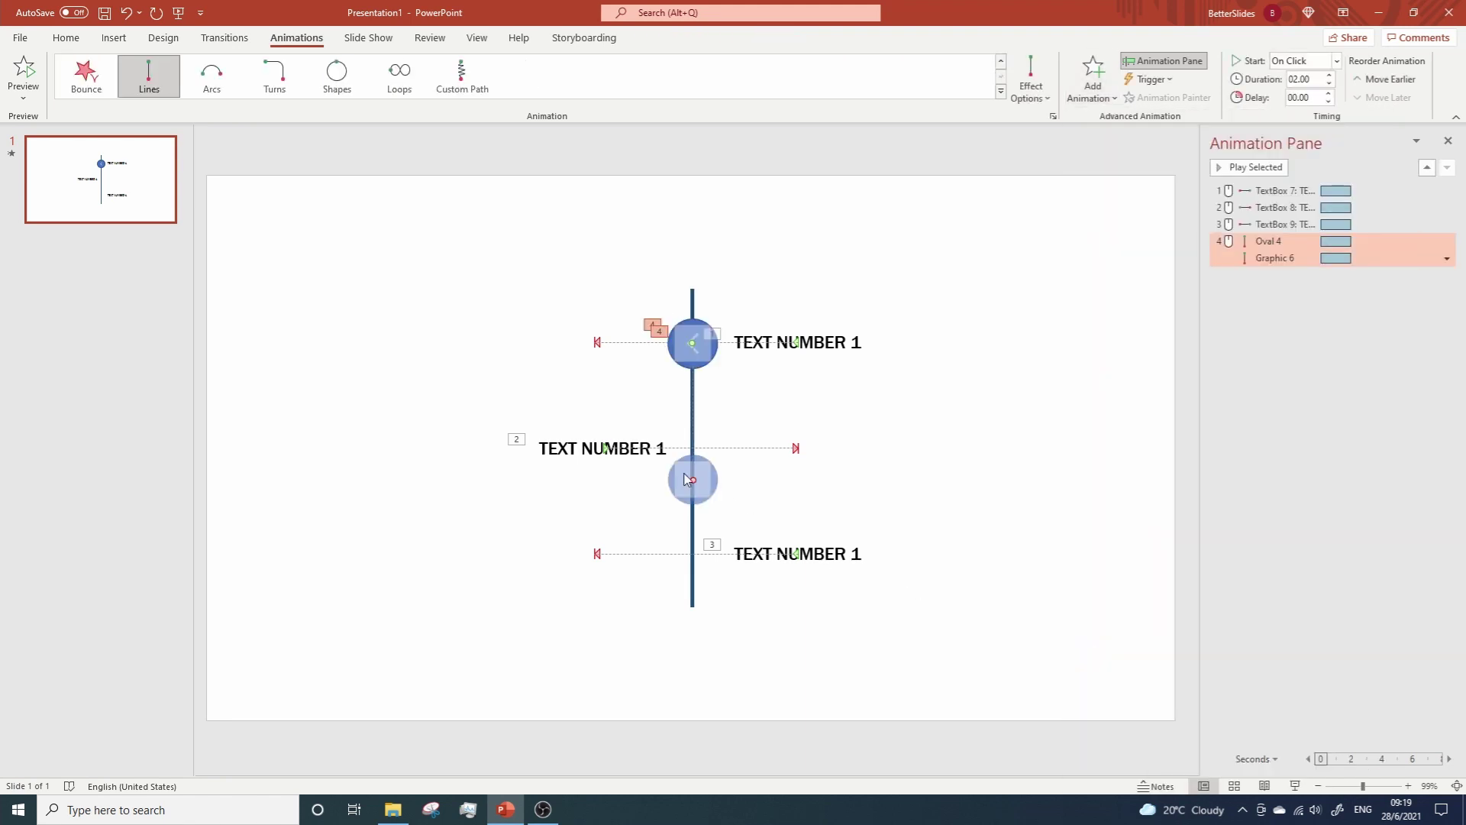
drag(692, 477, 692, 450)
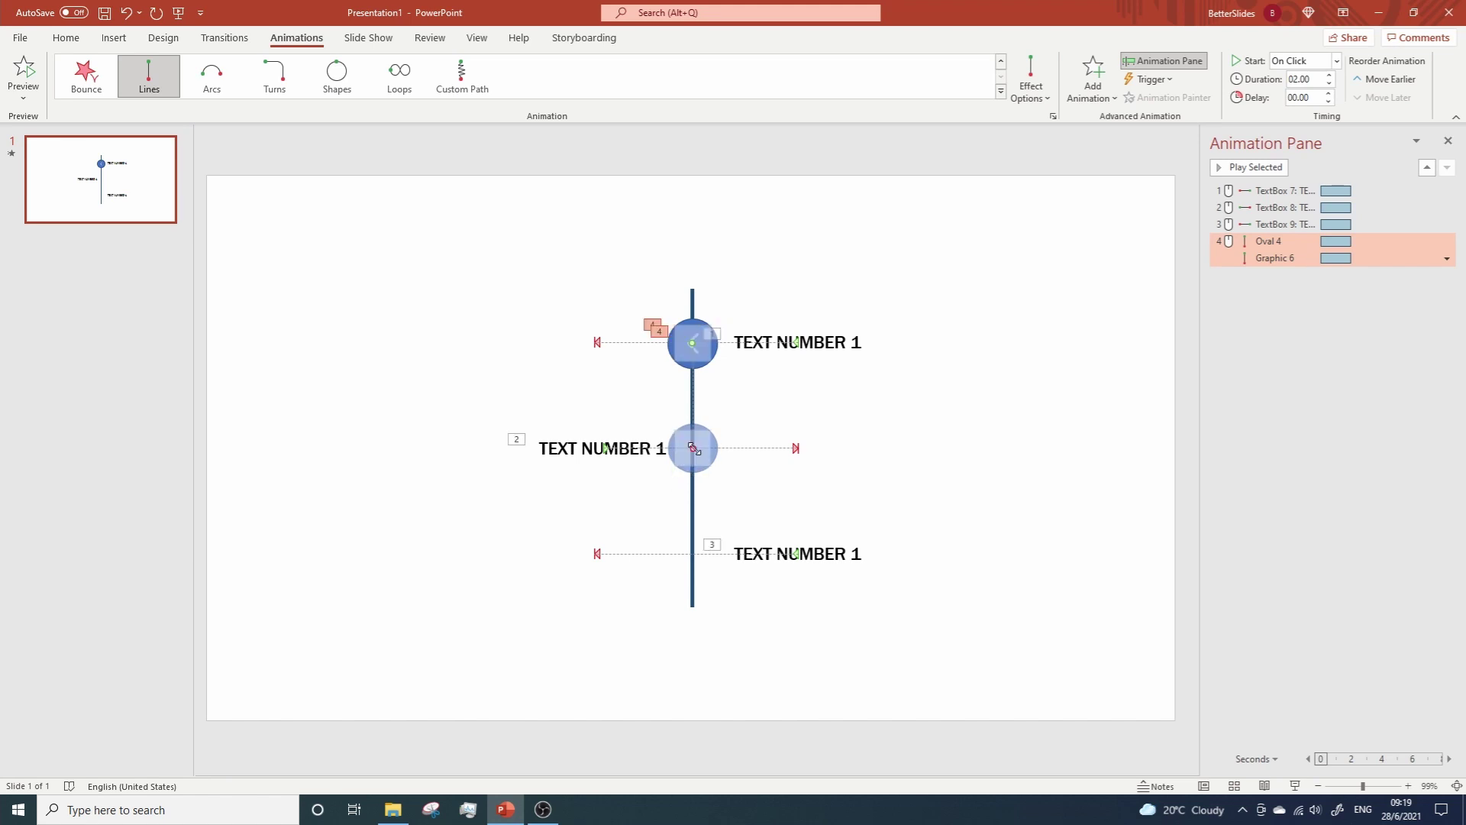
Step: Reorder the circle's animation to second, set TextBox 8 to With Previous, and move Graphic 6 beside them
click(1285, 349)
drag(1267, 245, 1267, 202)
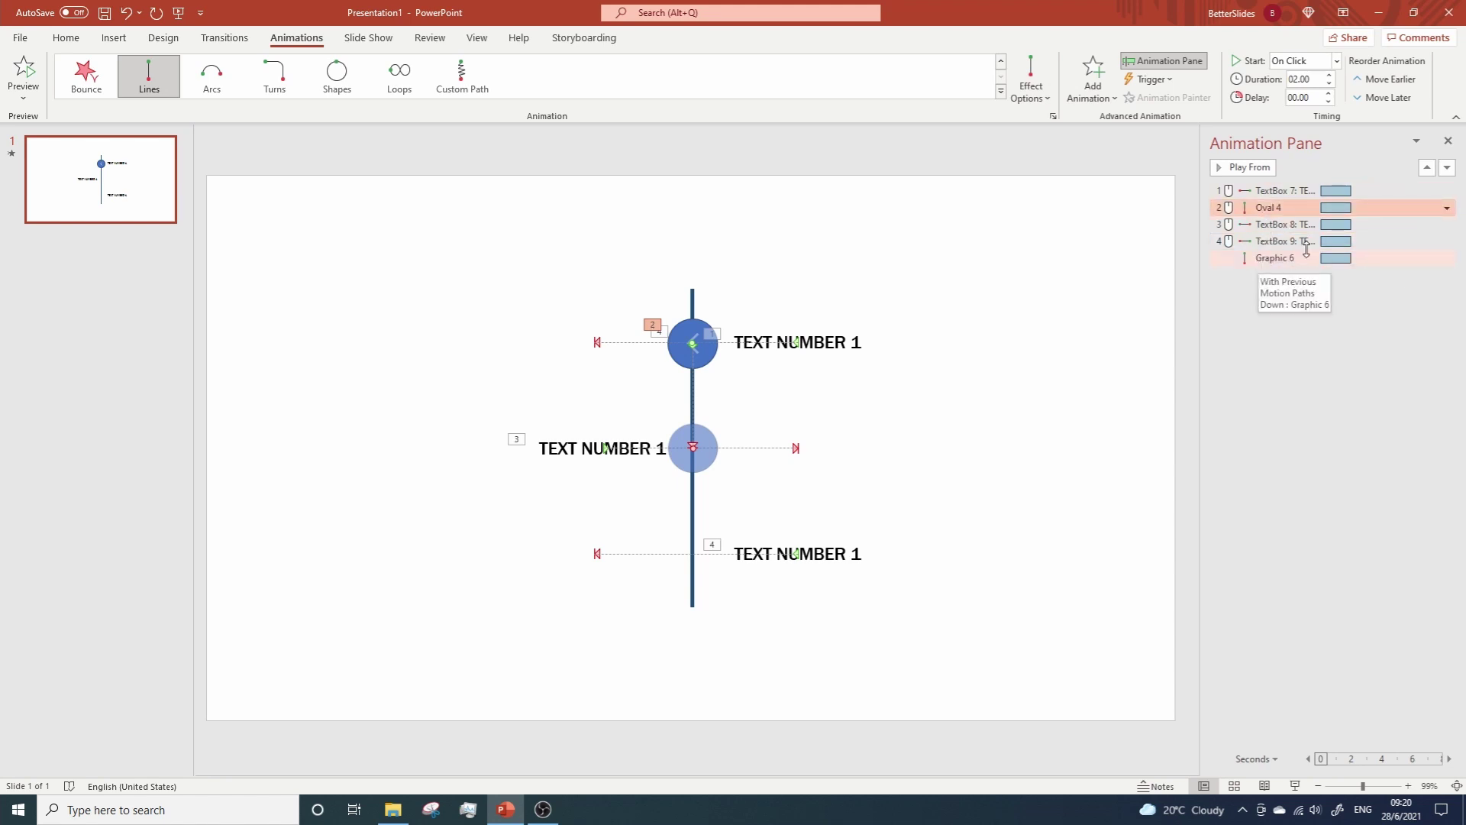
click(1294, 225)
click(1447, 224)
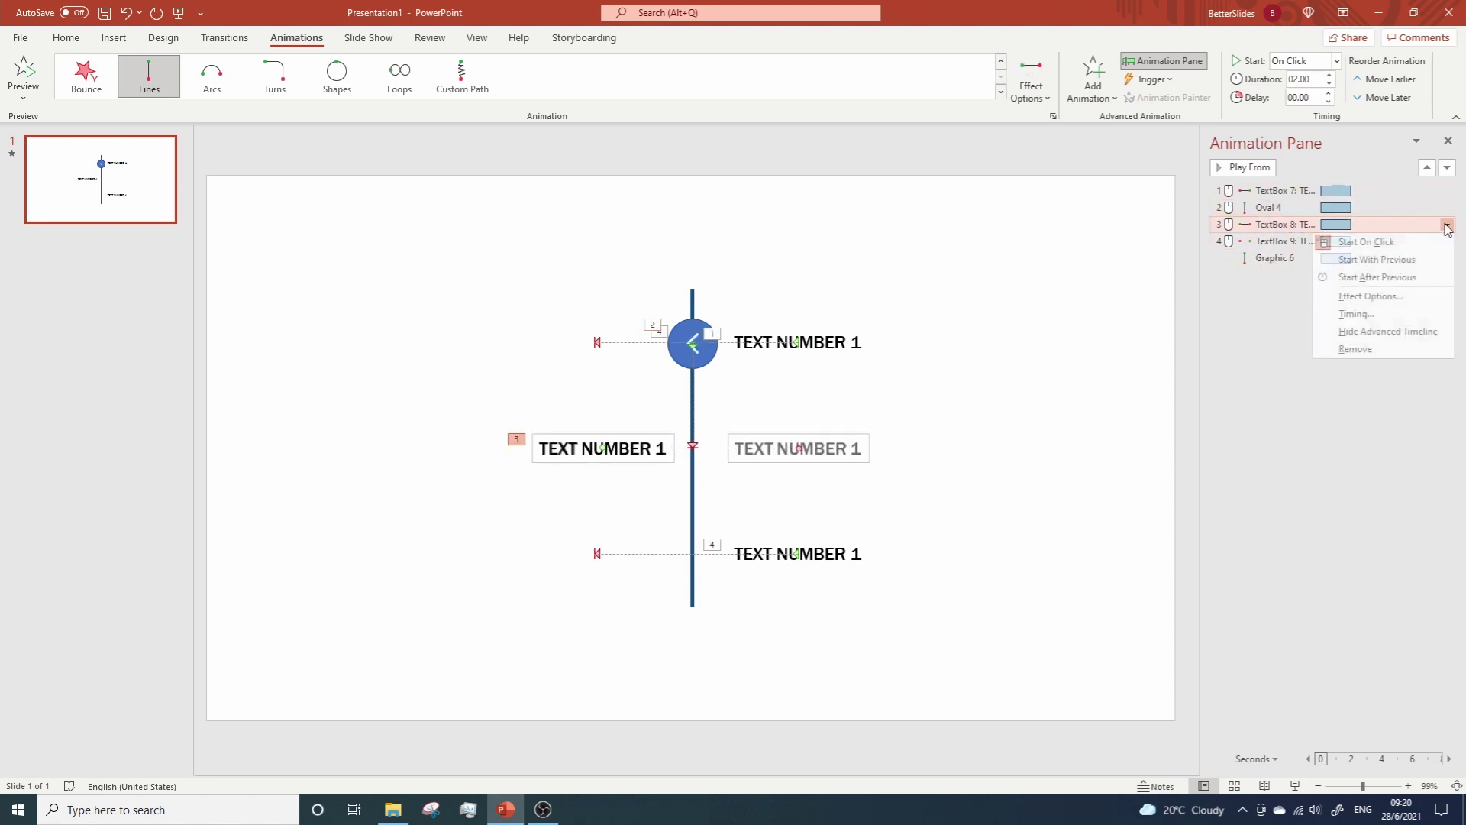
click(1360, 261)
drag(1255, 258, 1266, 235)
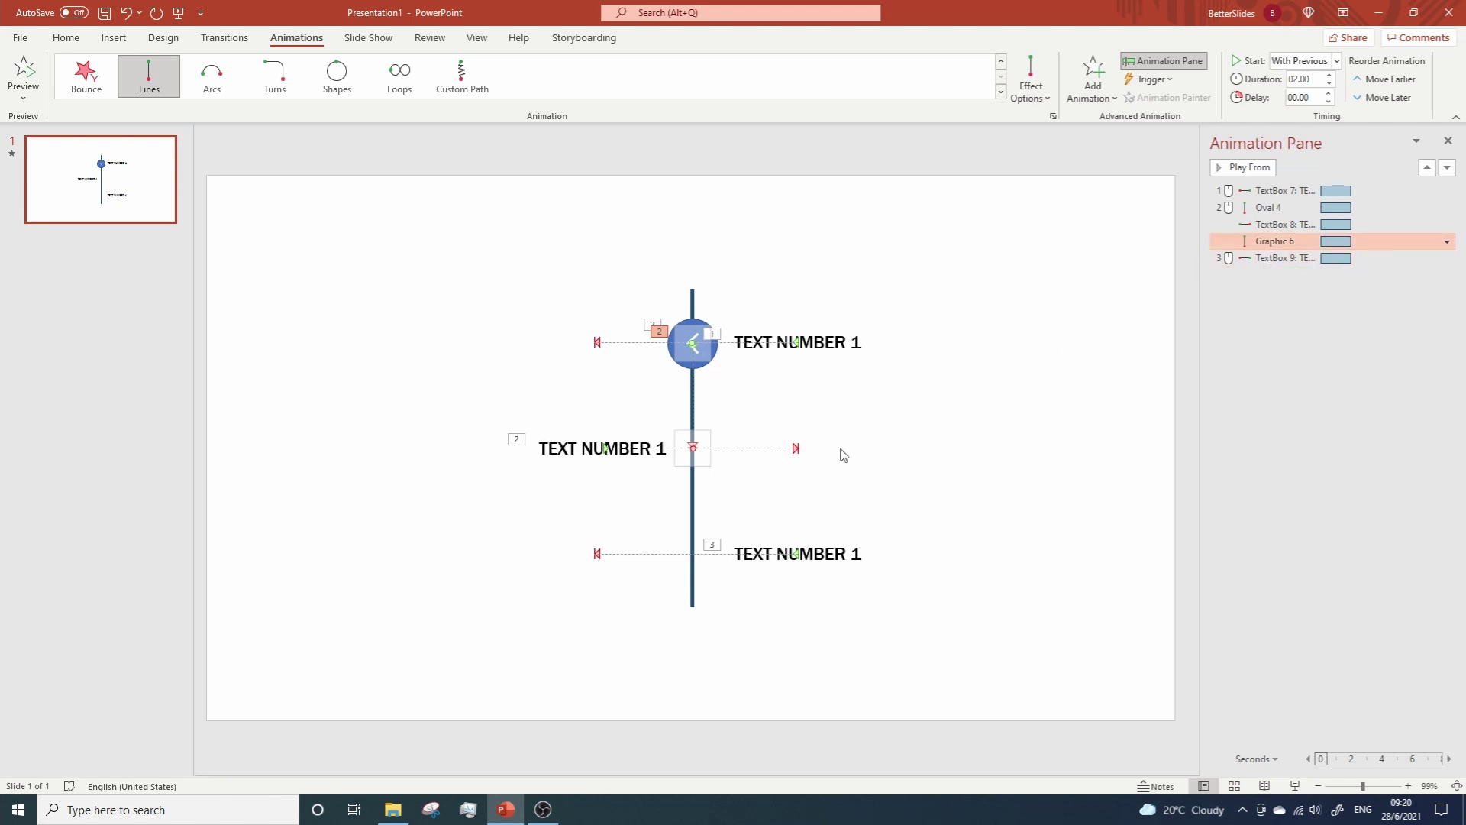
click(694, 340)
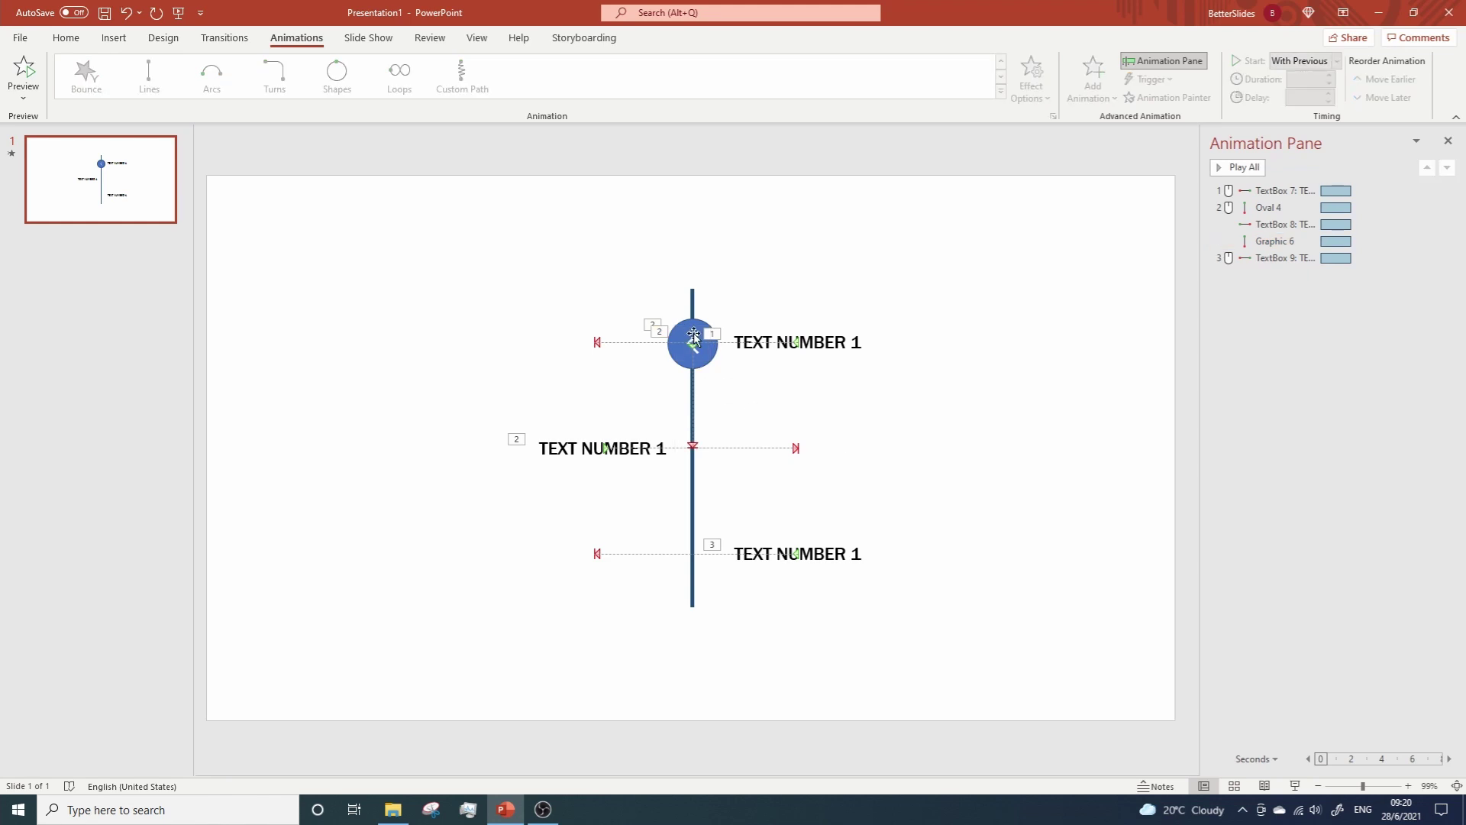
Step: Give the arrow graphic a Spin emphasis set to Half Spin, counterclockwise
click(693, 334)
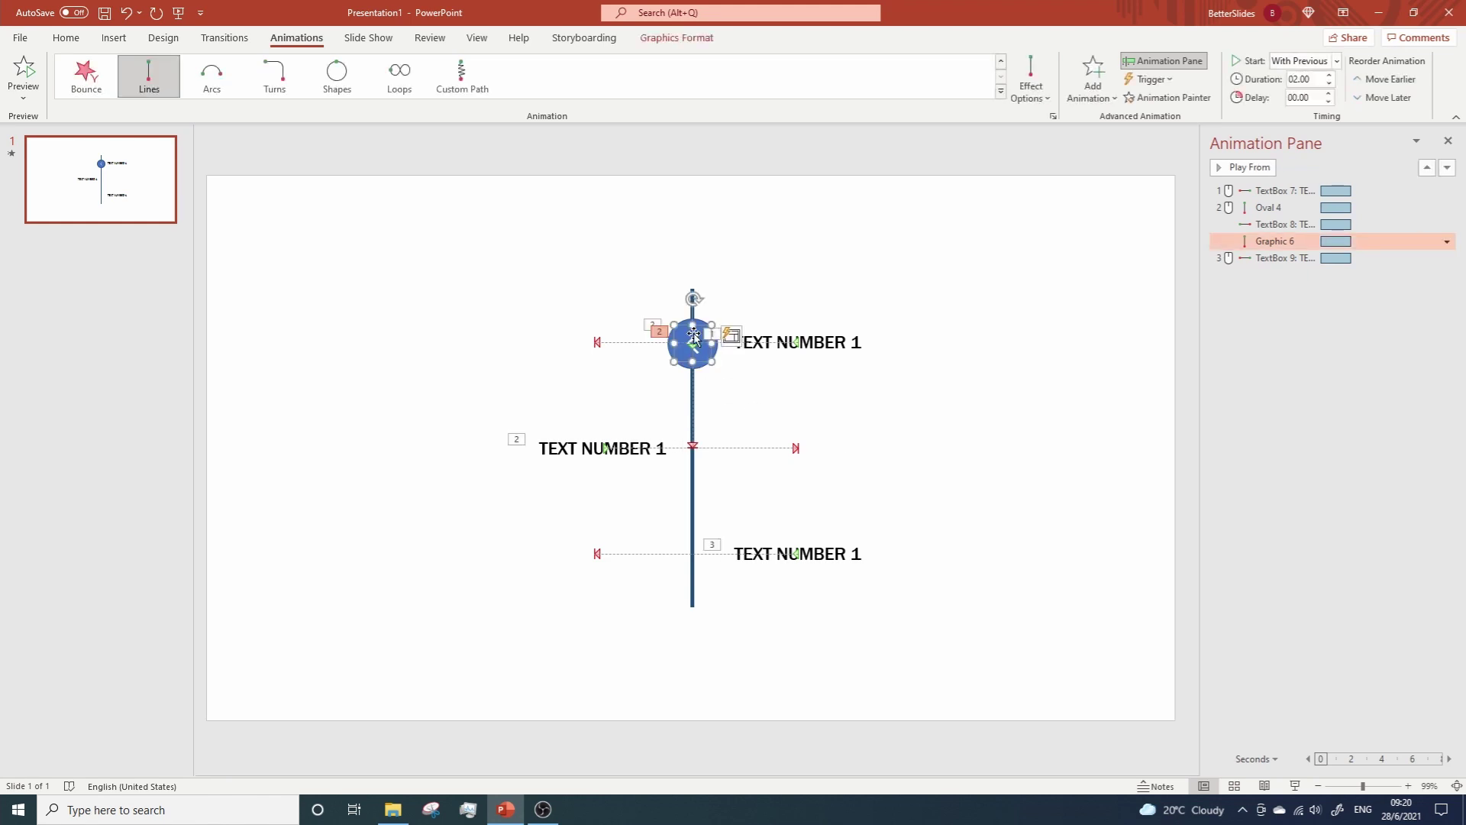
click(1104, 97)
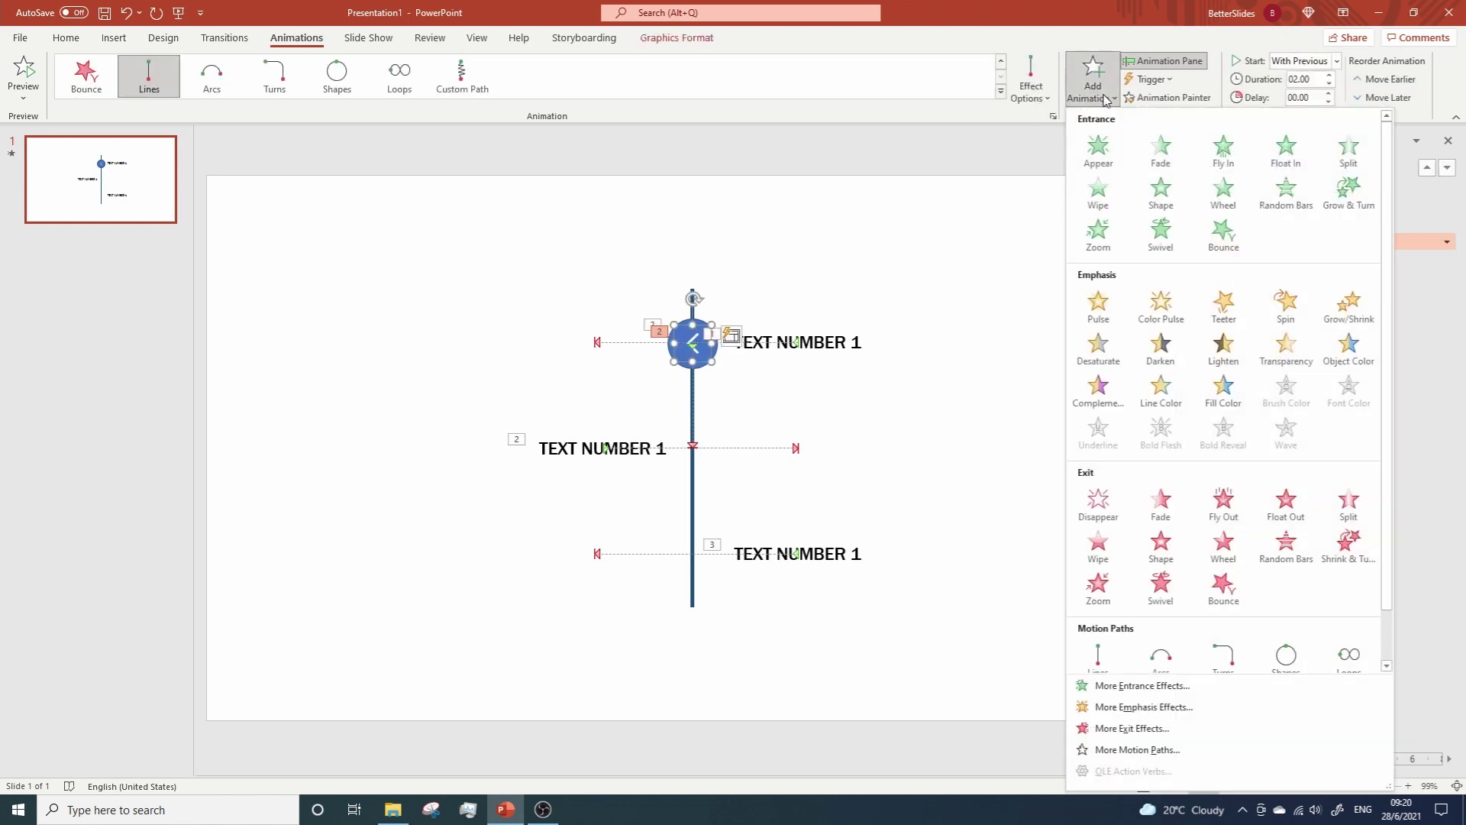
click(1292, 311)
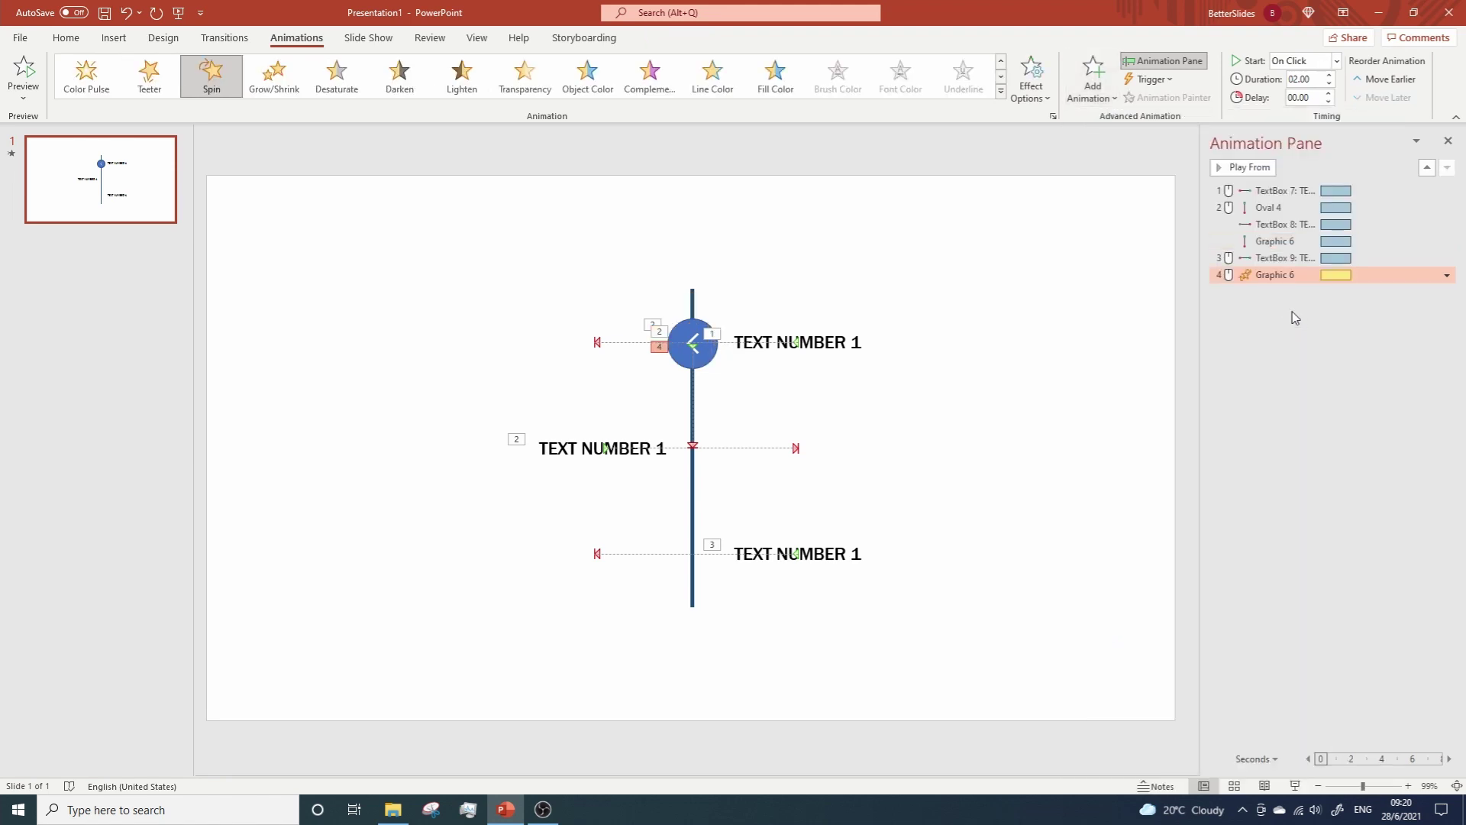
click(1447, 275)
click(1396, 342)
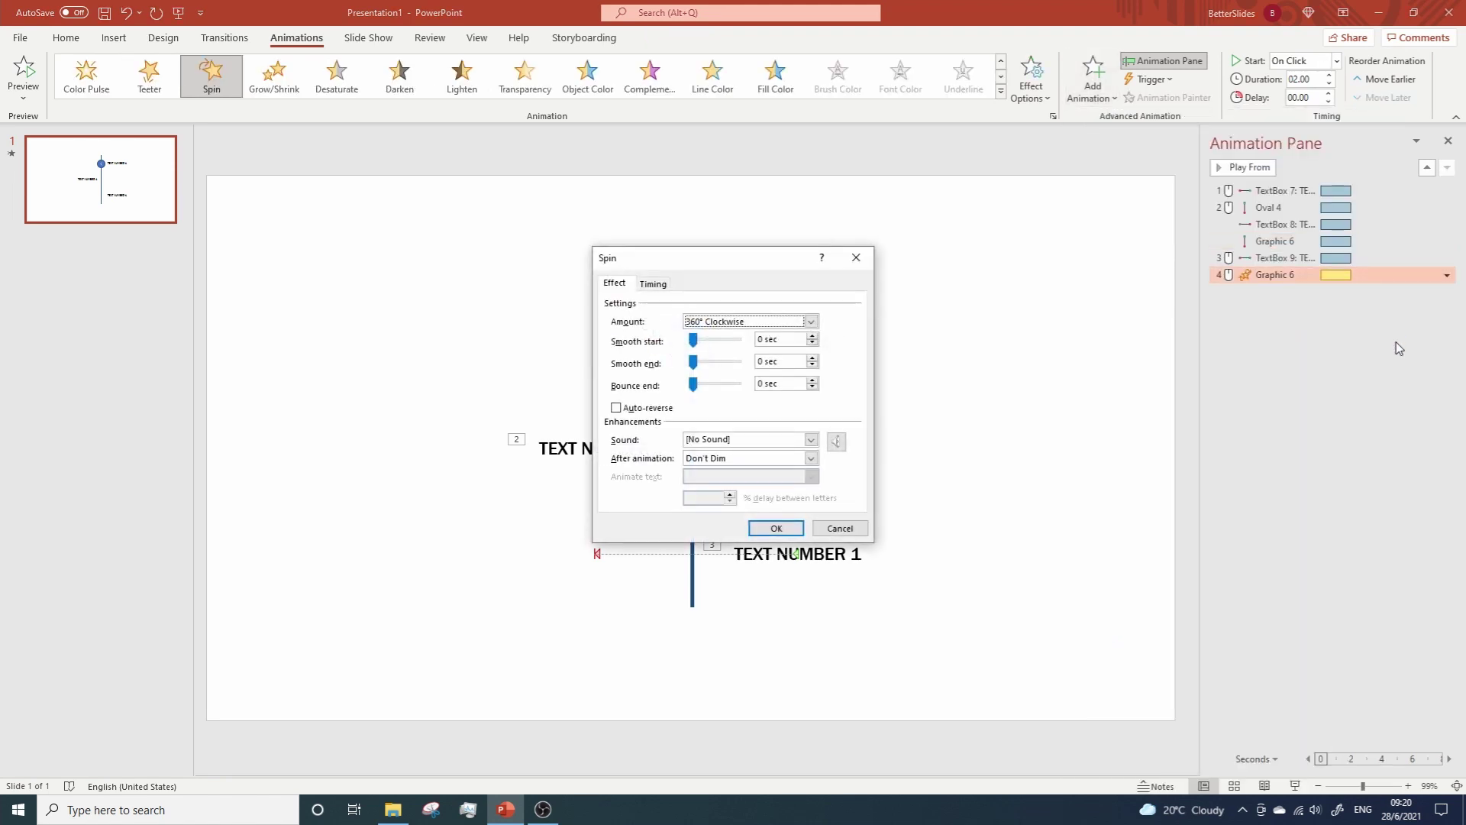
click(811, 323)
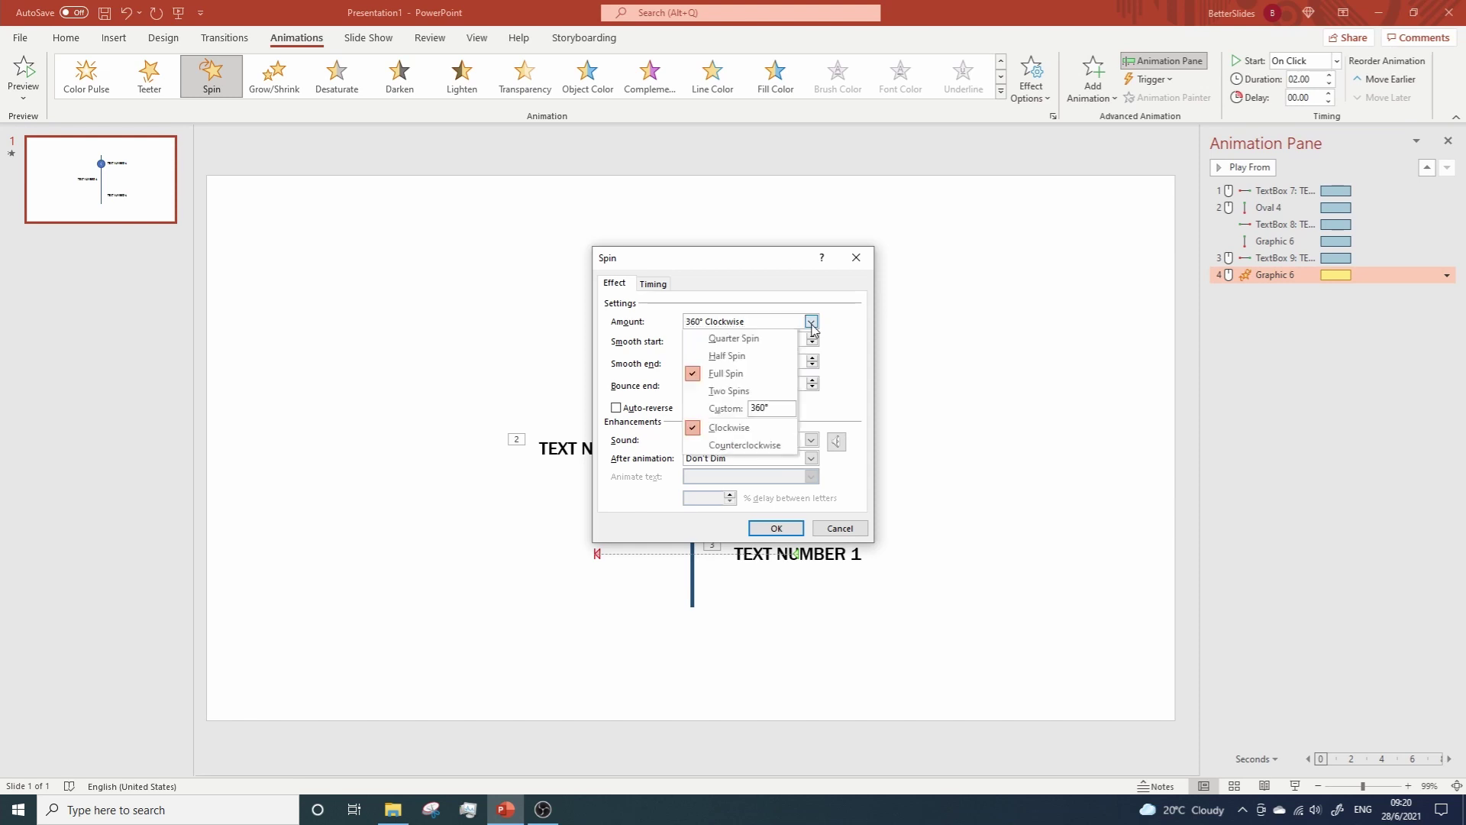
click(733, 356)
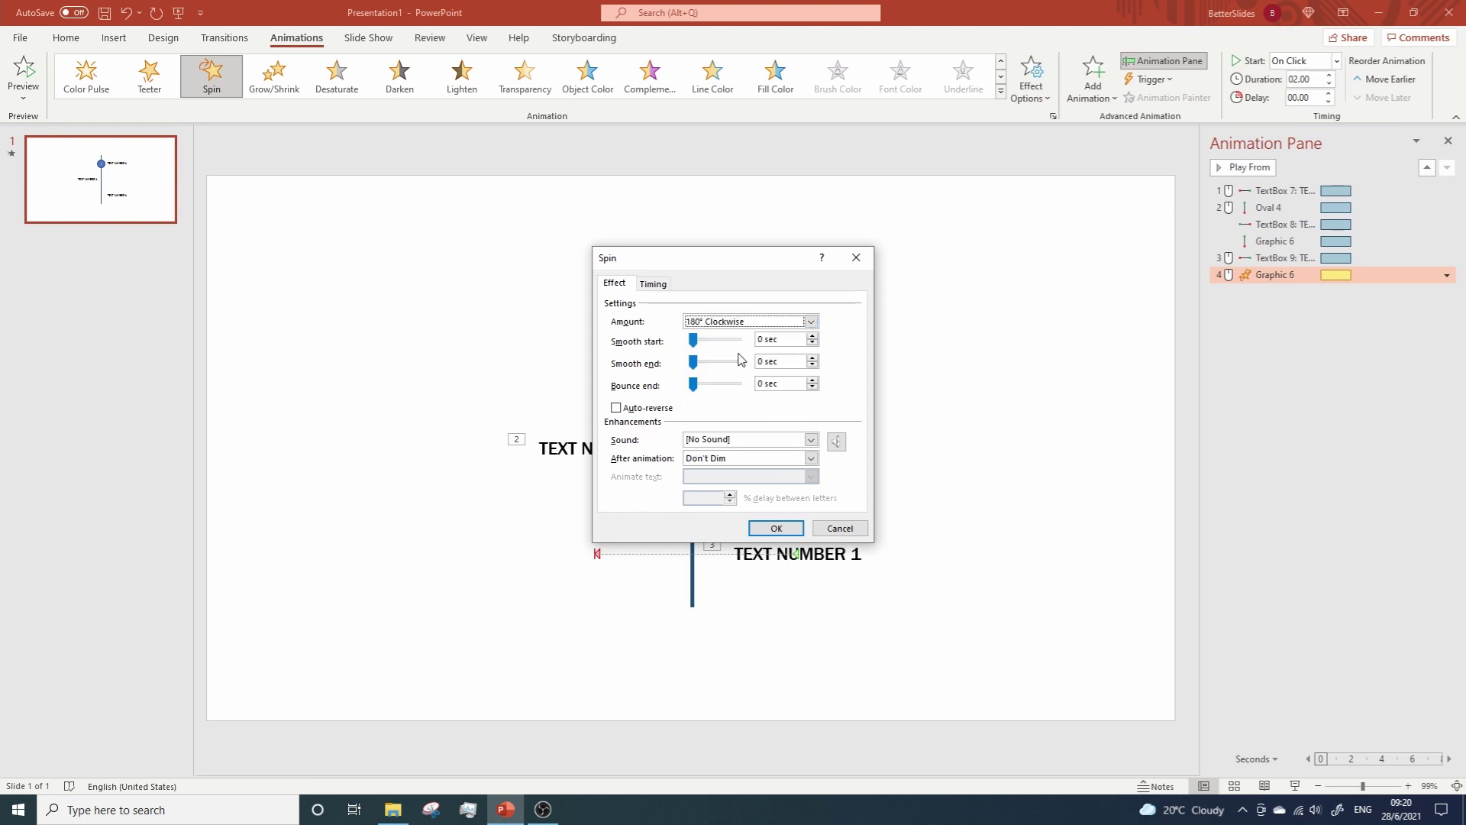
click(811, 321)
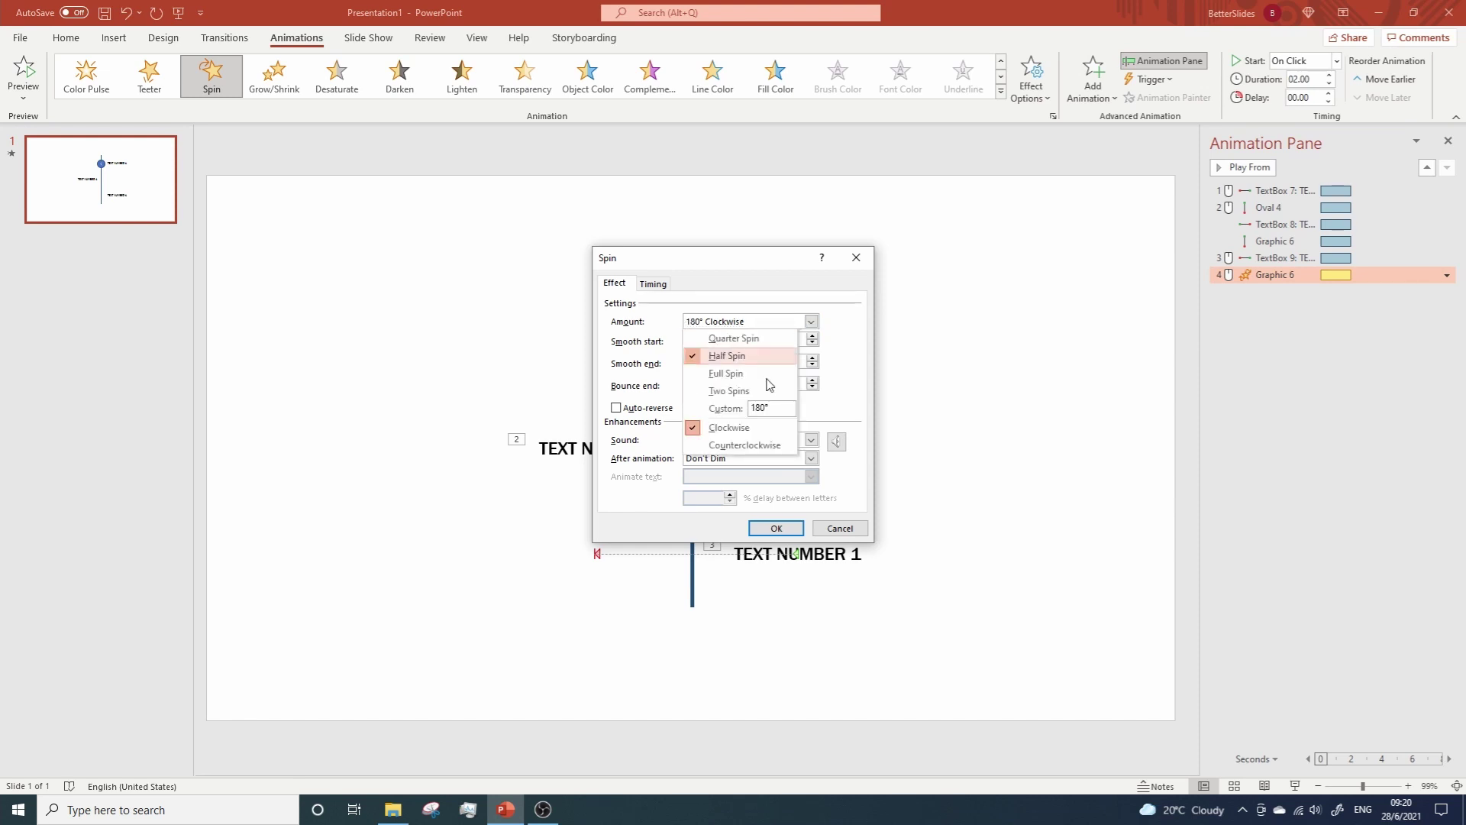
click(731, 443)
click(775, 528)
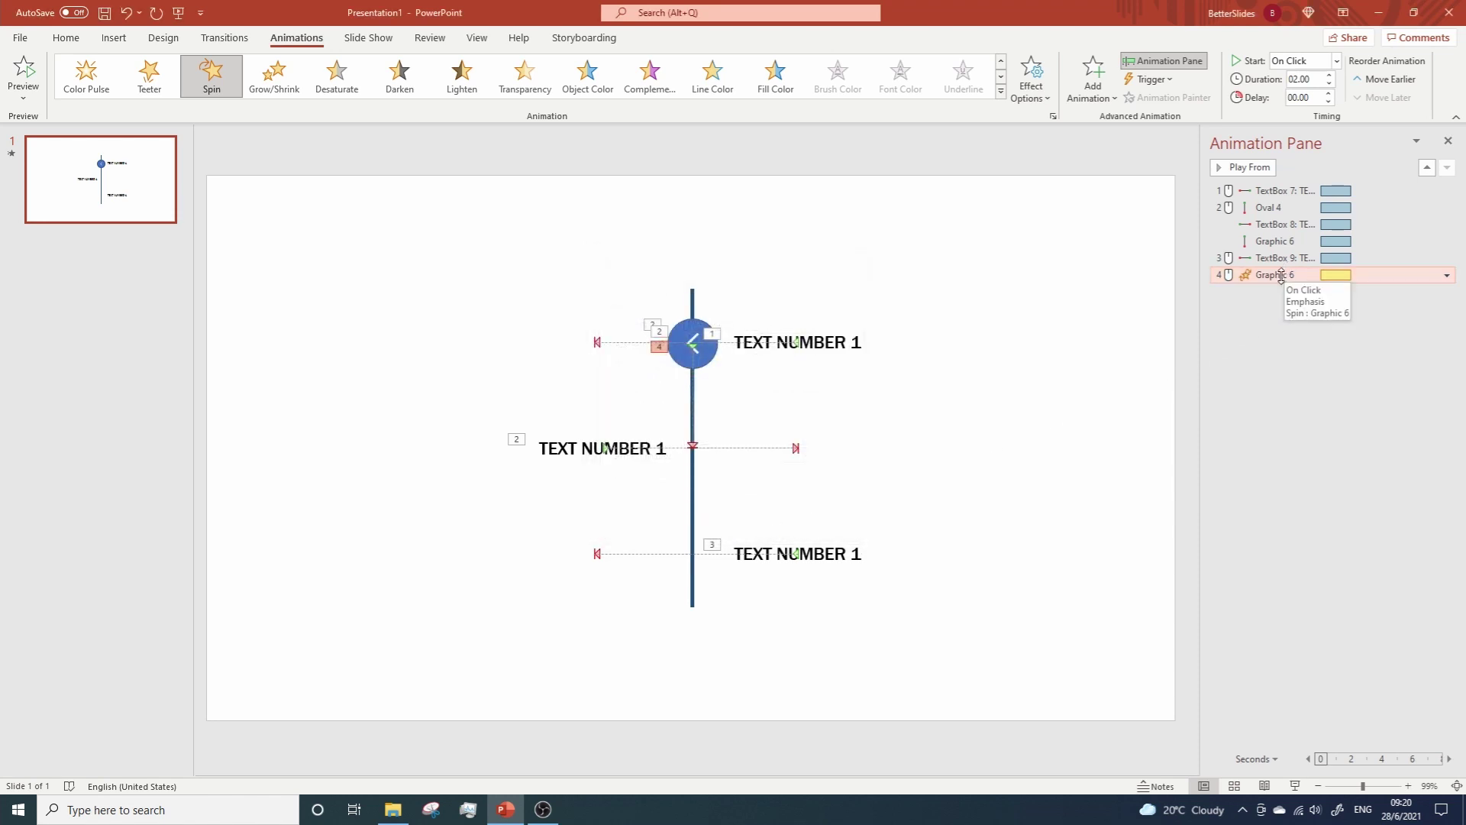
Step: Move the arrow's Spin up the animation list and set it to start After Previous
drag(1279, 275, 1274, 254)
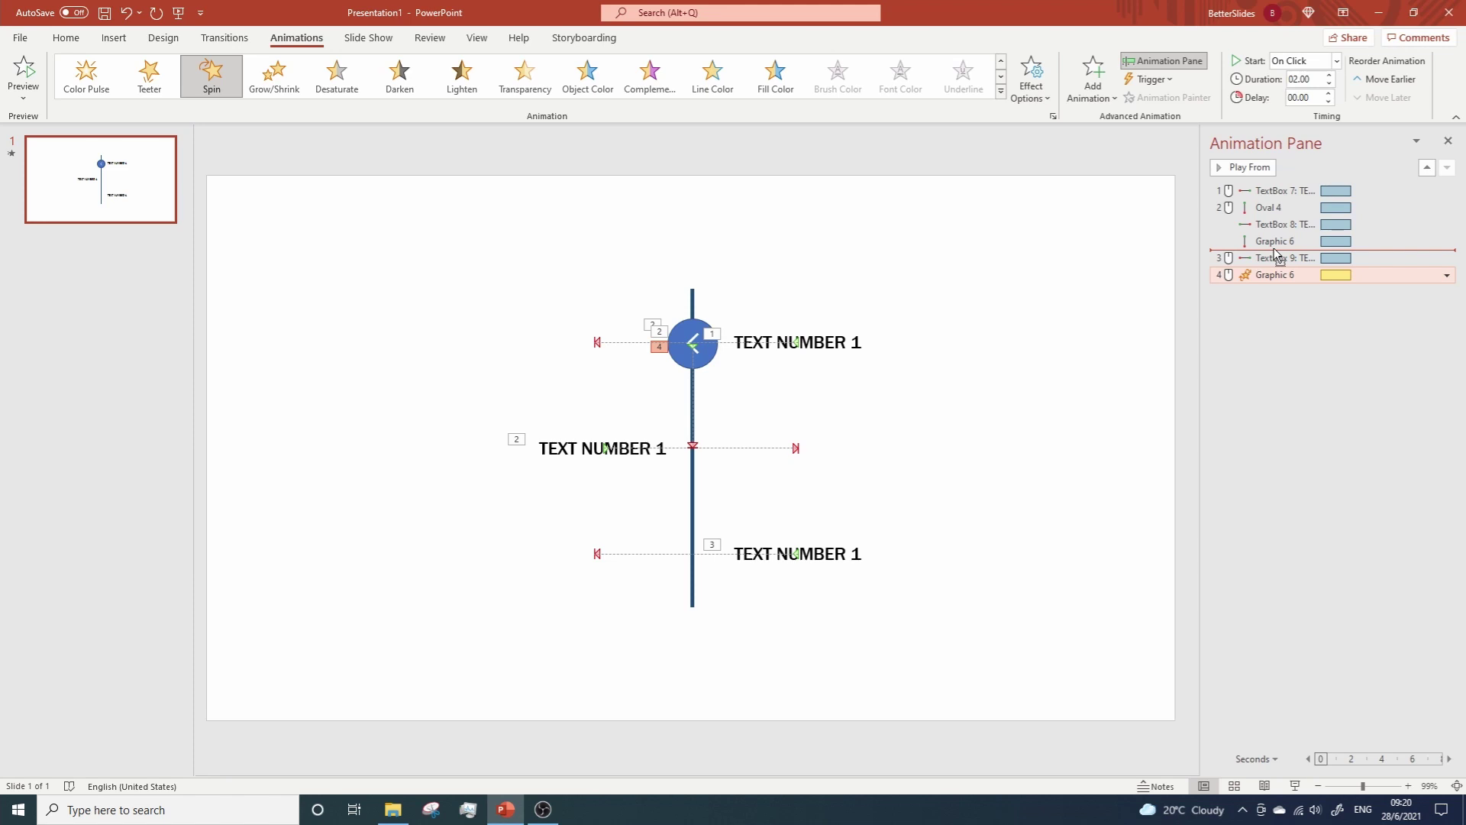
drag(1274, 251, 1275, 240)
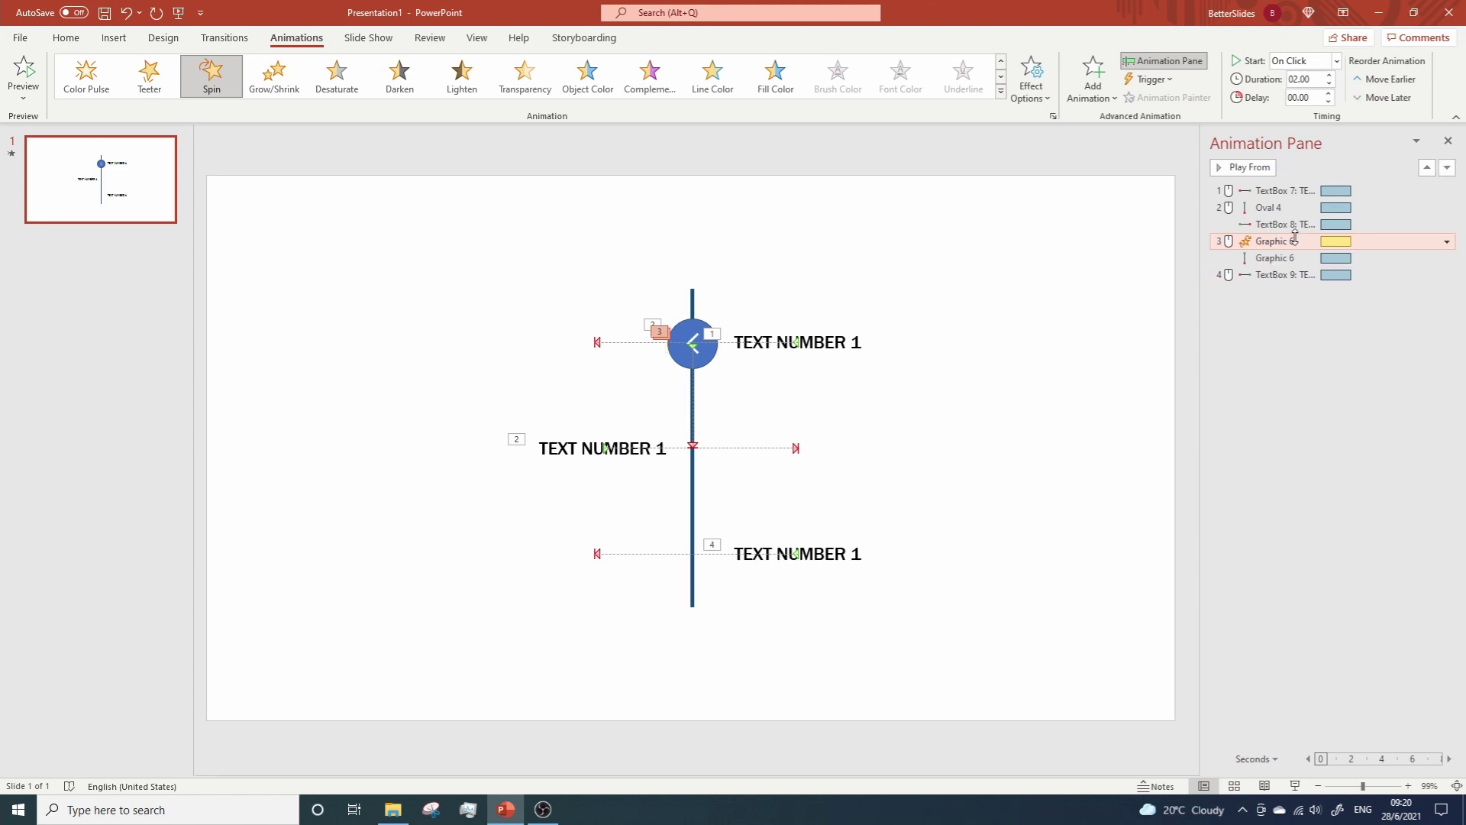
click(1447, 241)
click(1367, 294)
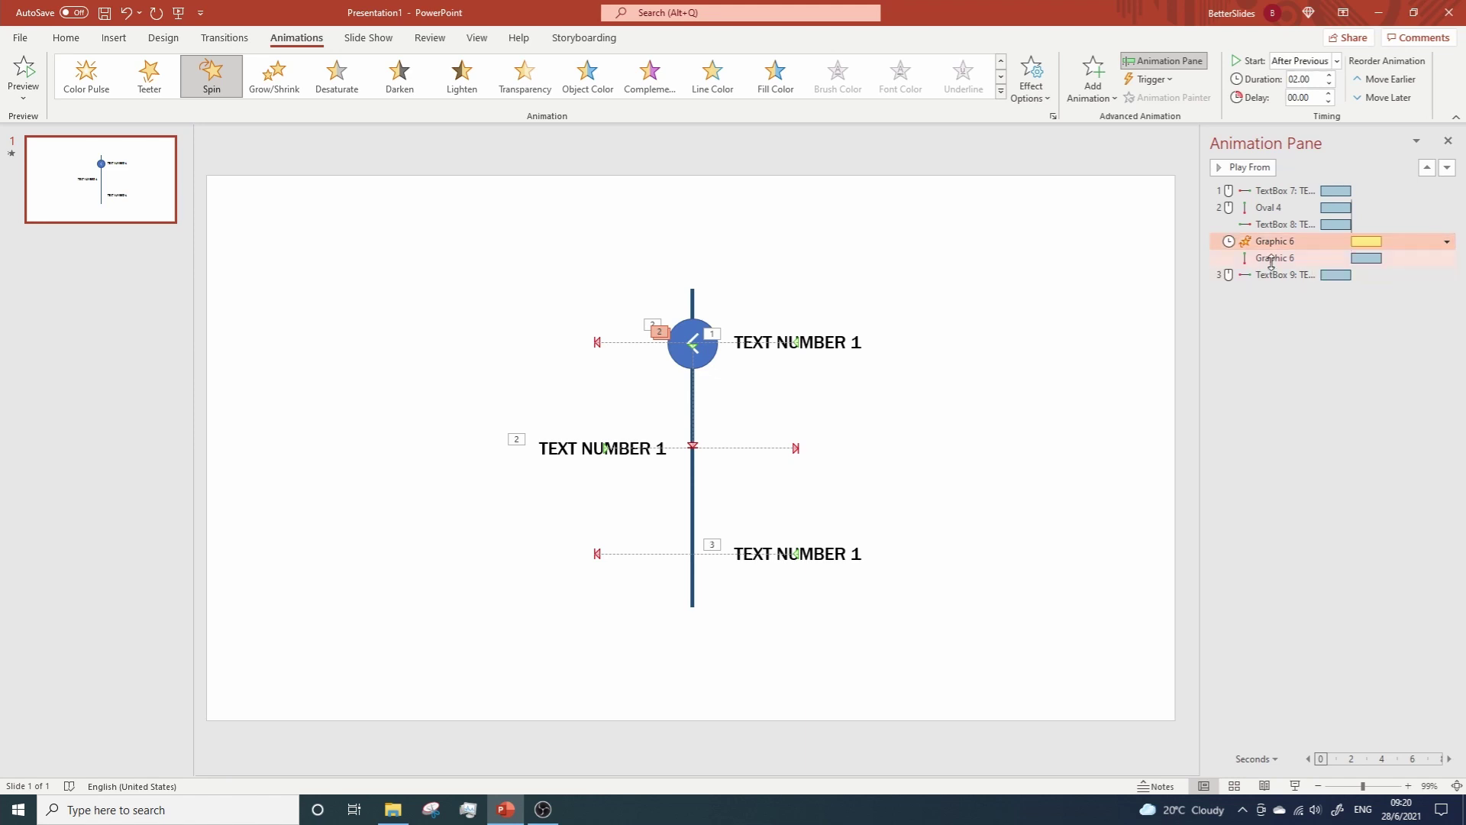
Step: Put the circle's downward Lines motion before the spin and the middle label's slide after it
drag(1272, 259, 1272, 238)
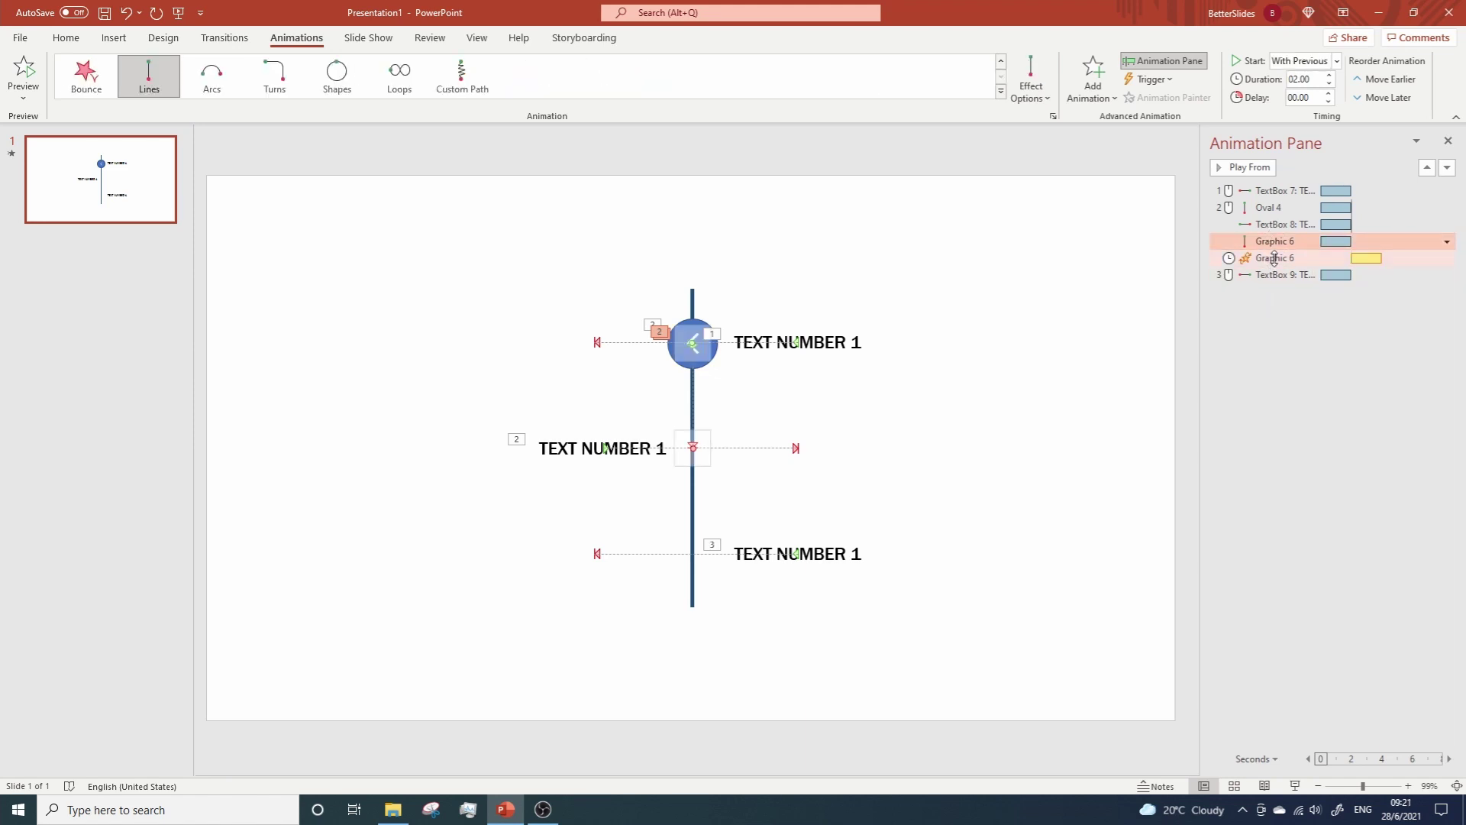
click(1274, 259)
click(1273, 224)
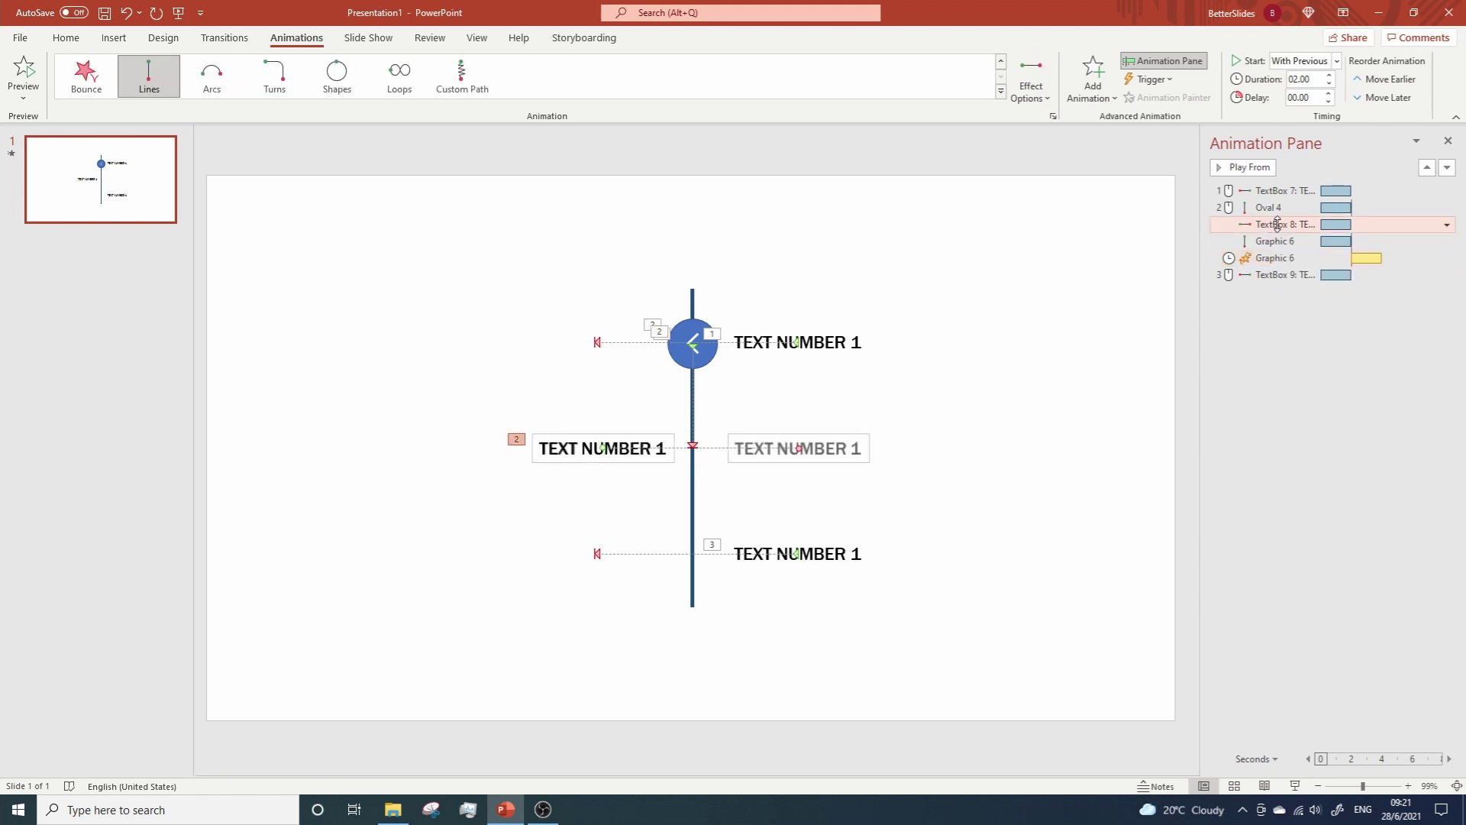
drag(1277, 224, 1278, 272)
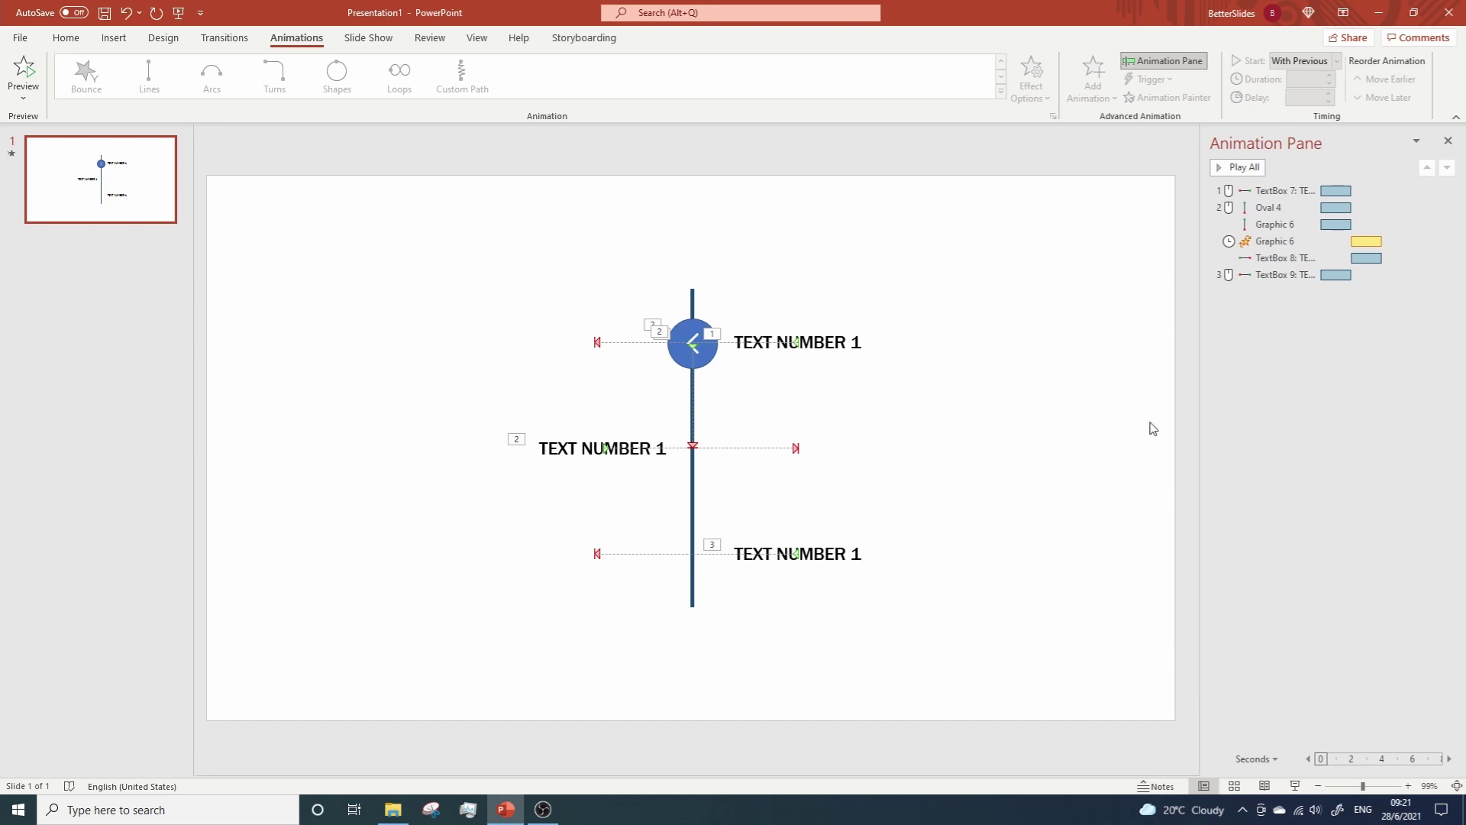
Step: Set the middle label's slide-out to start After Previous
click(1282, 257)
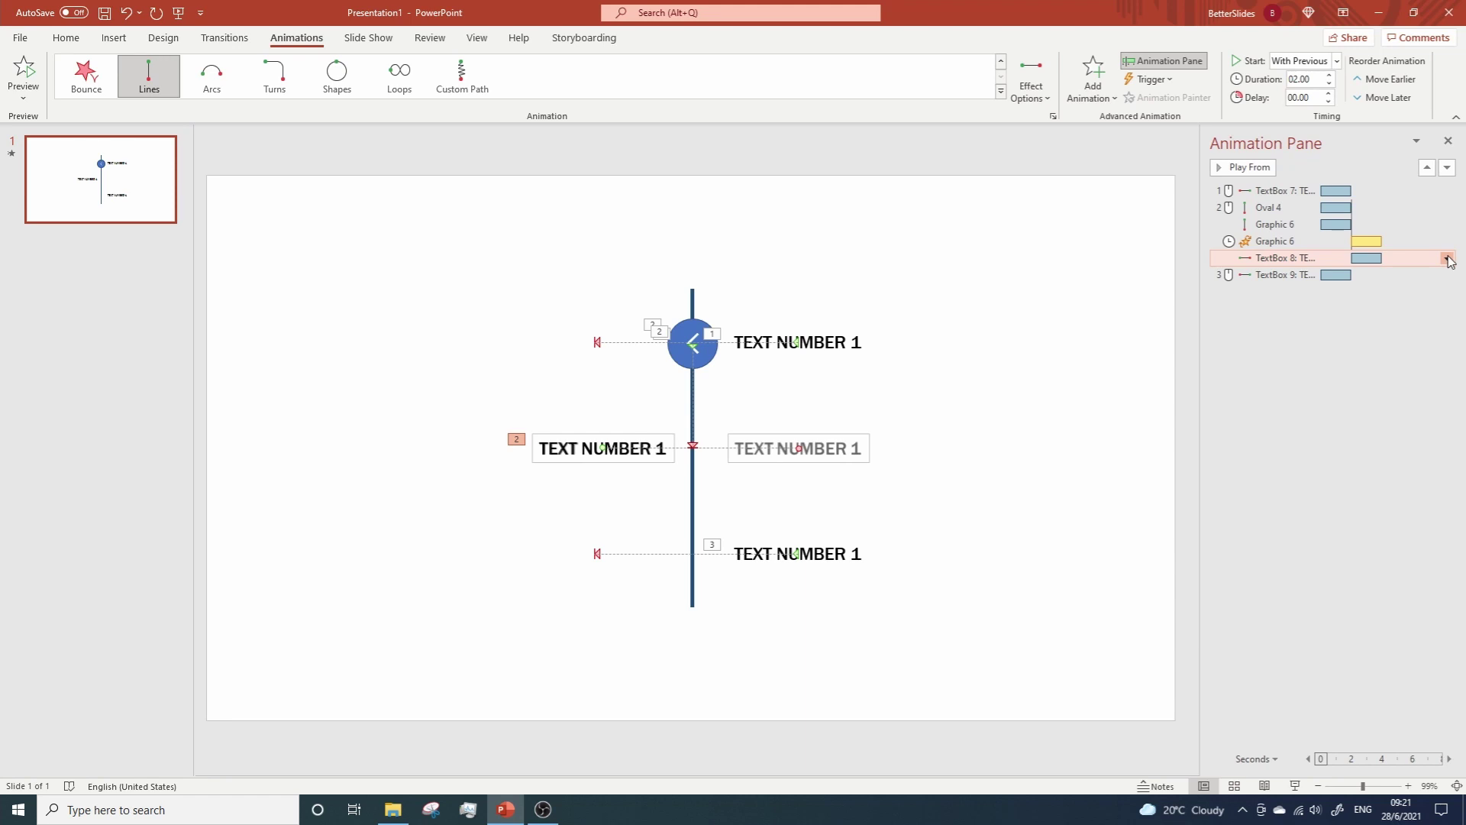
click(1447, 259)
click(1358, 314)
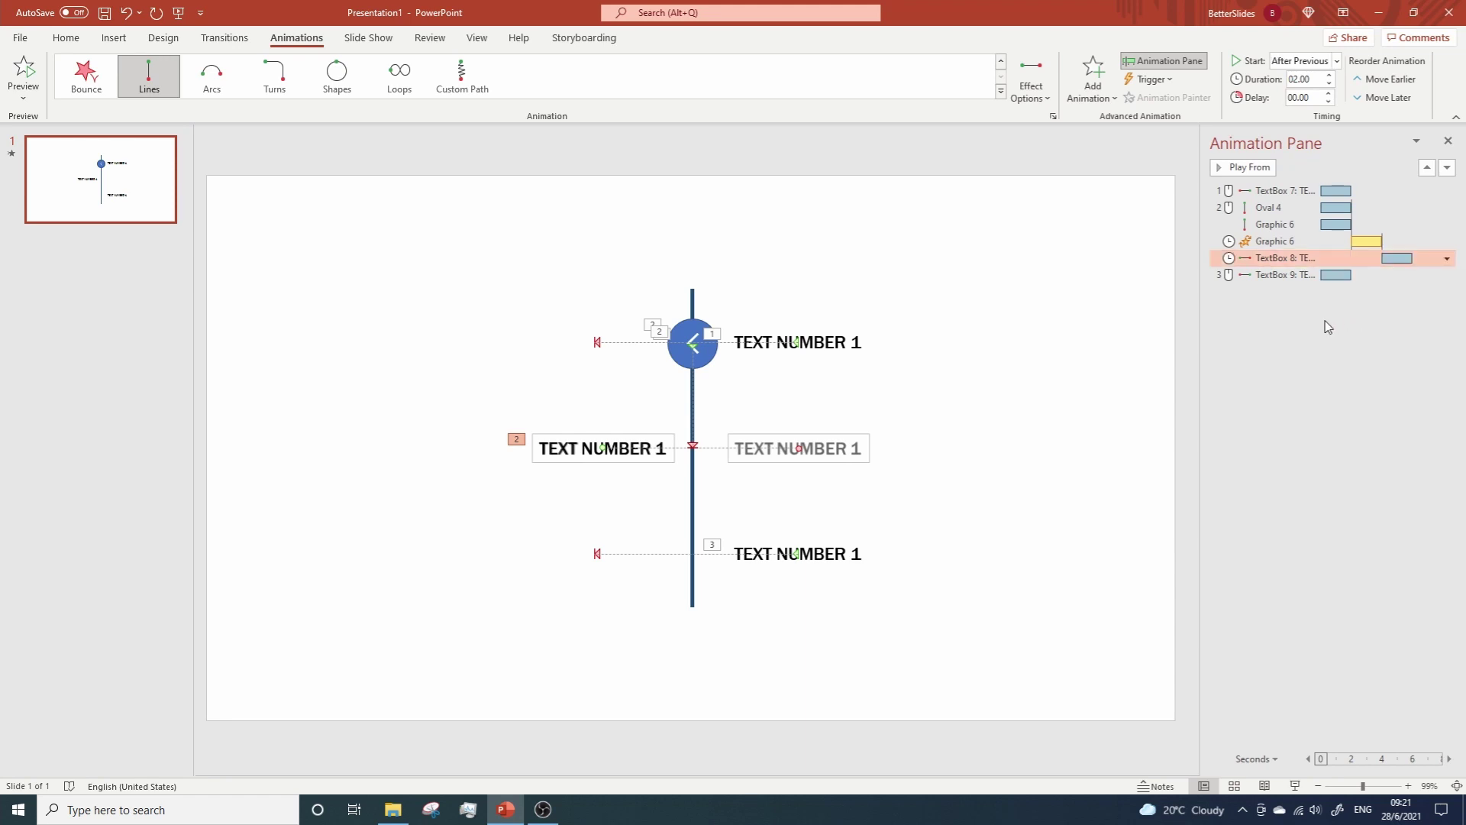
Step: Change the arrow's spin duration to 1 second and preview the slide show
click(1273, 240)
double_click(1303, 78)
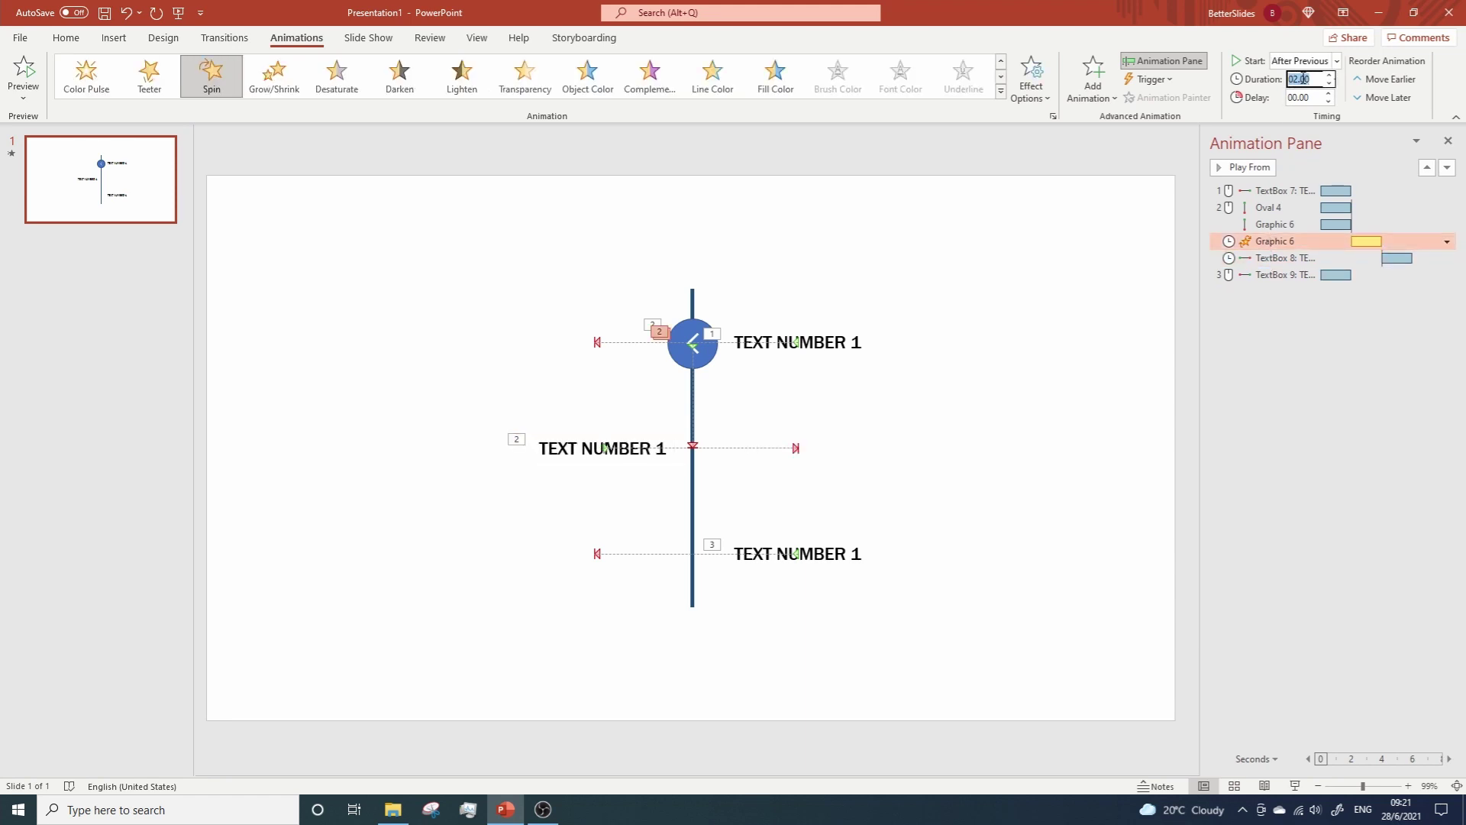
text(1)
key(Return)
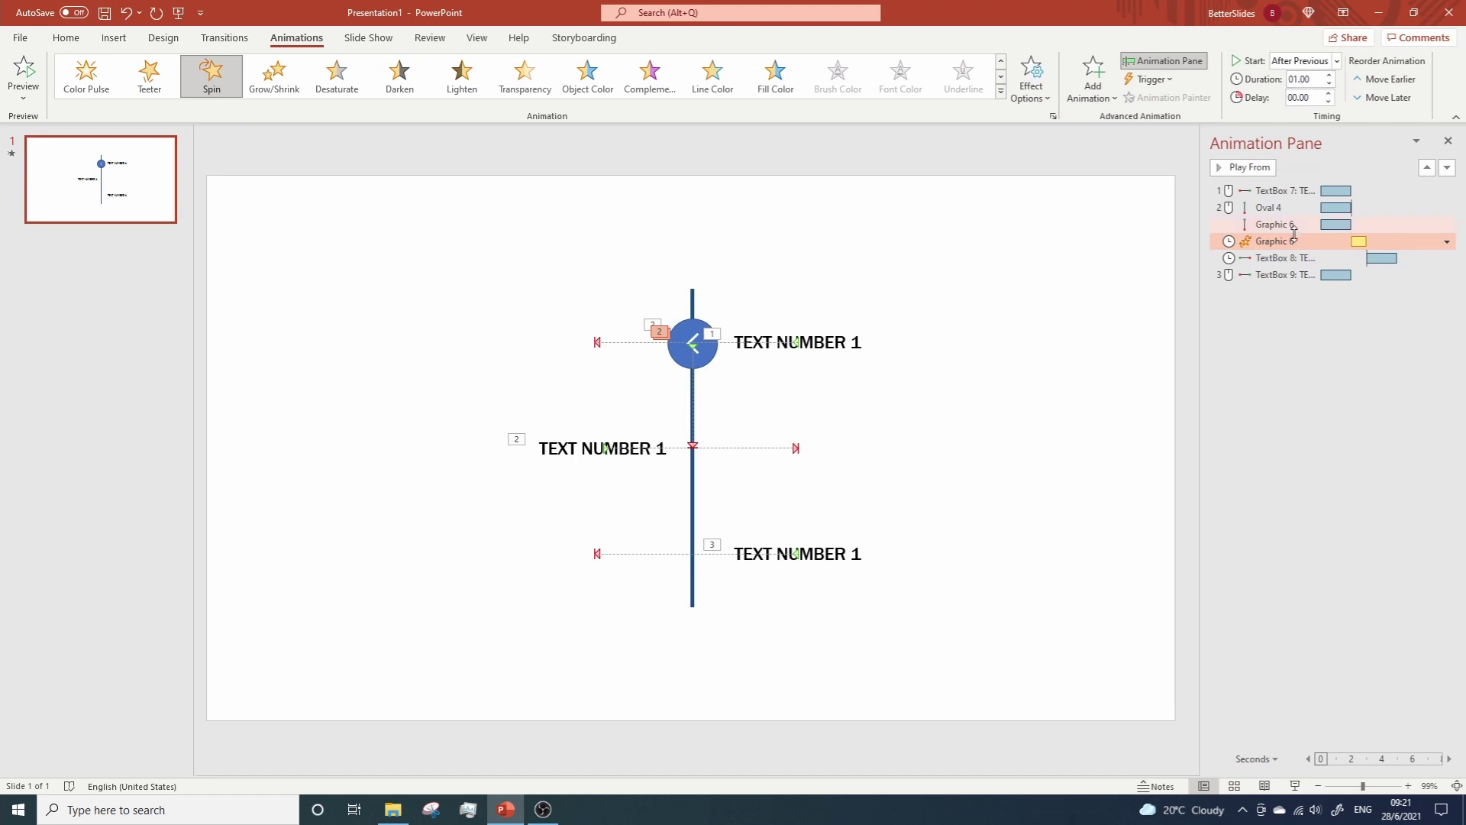
click(1294, 785)
click(710, 359)
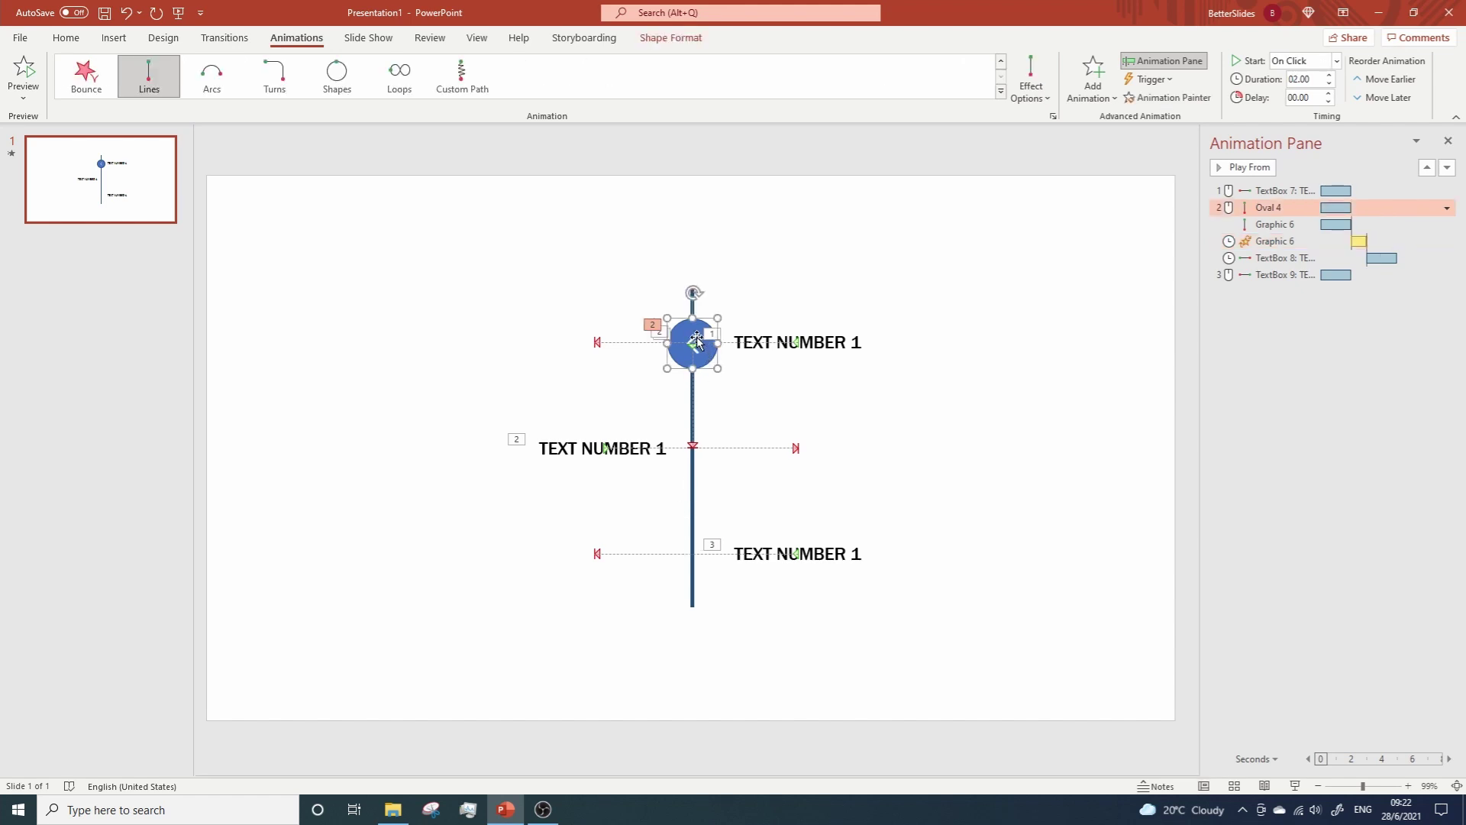
Step: Add a second downward Lines motion path to both the circle and the arrow
shift+click(695, 340)
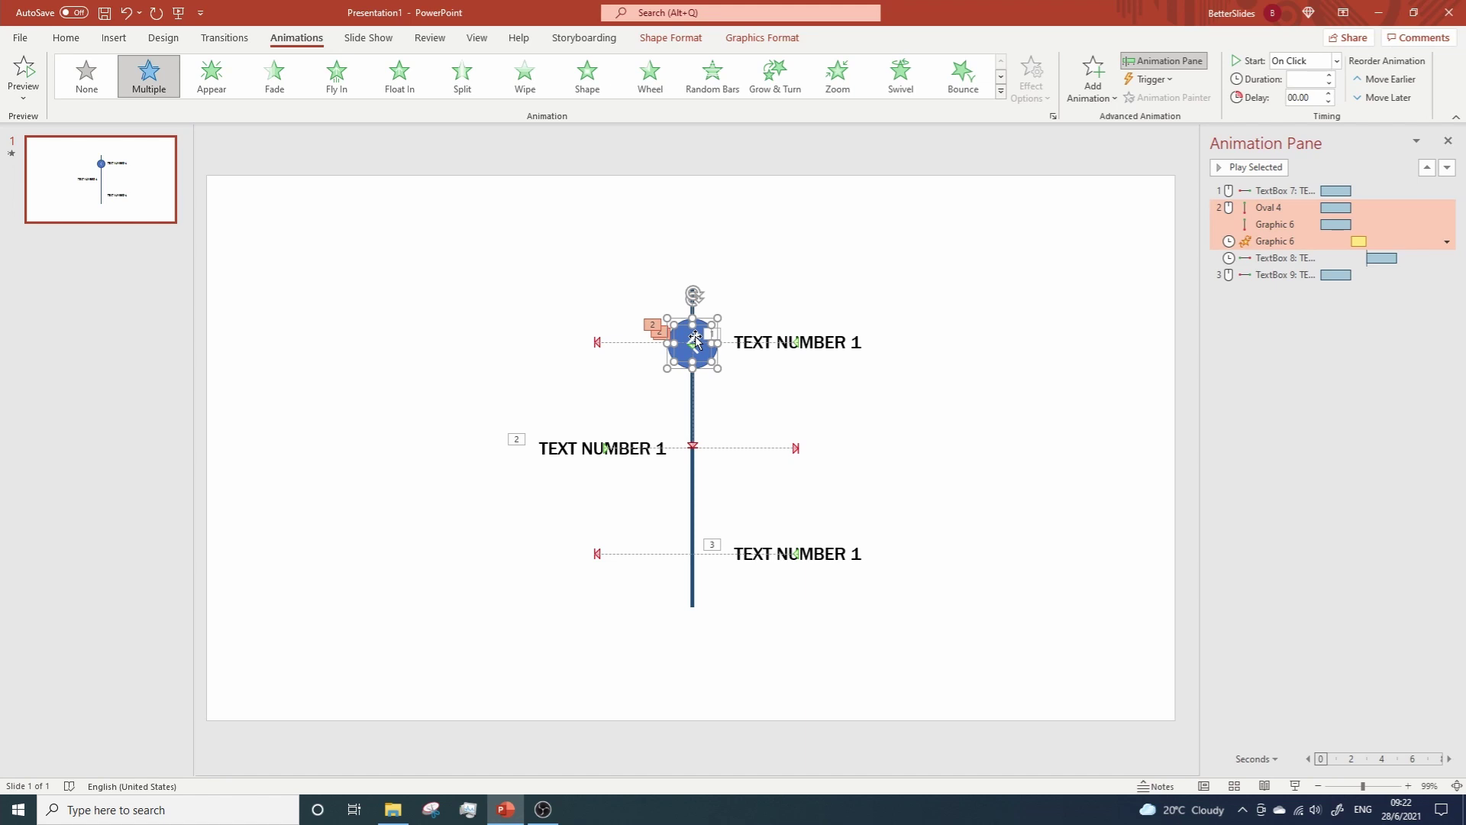
click(1093, 76)
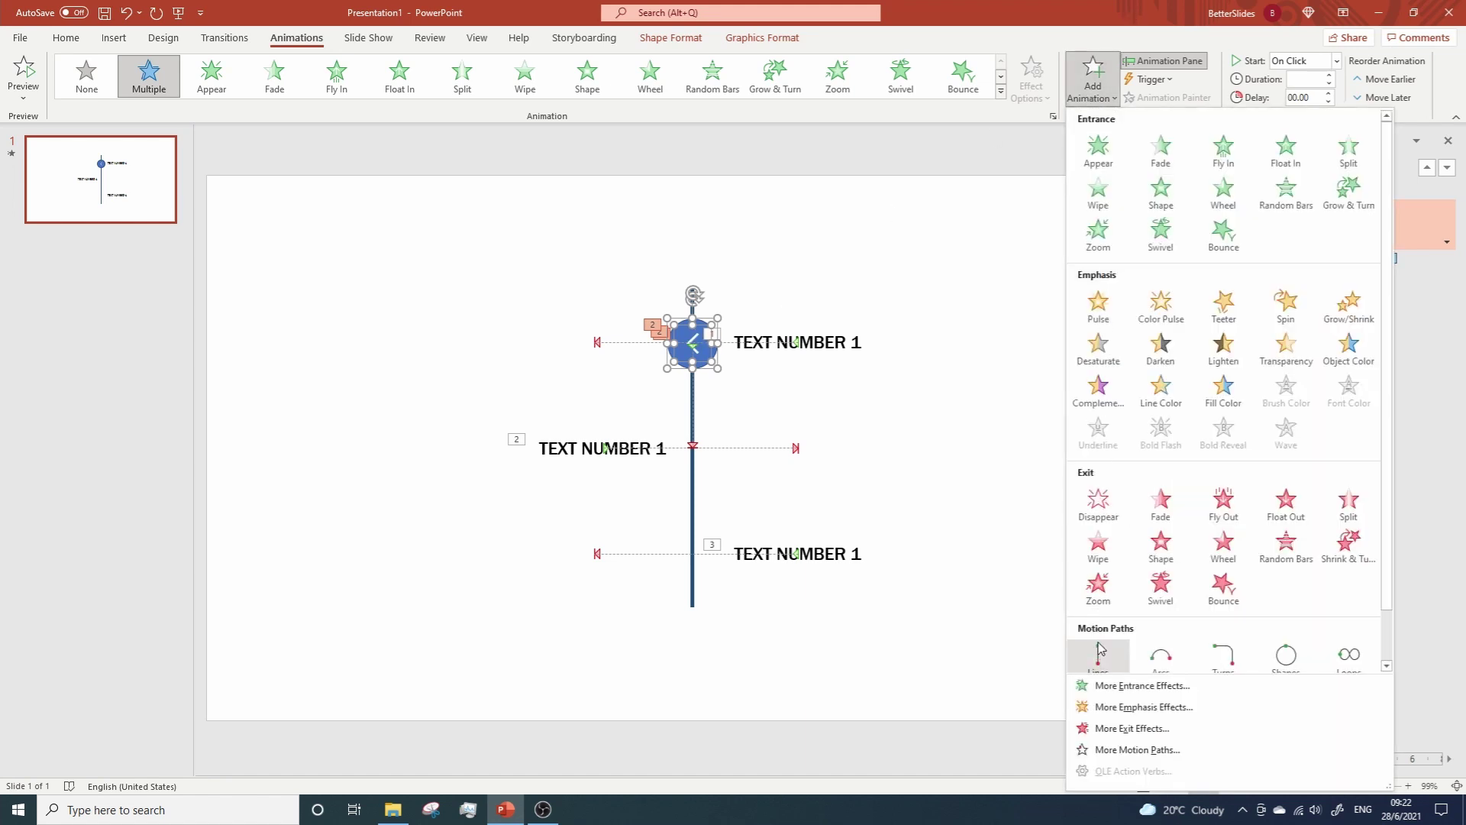
click(1099, 651)
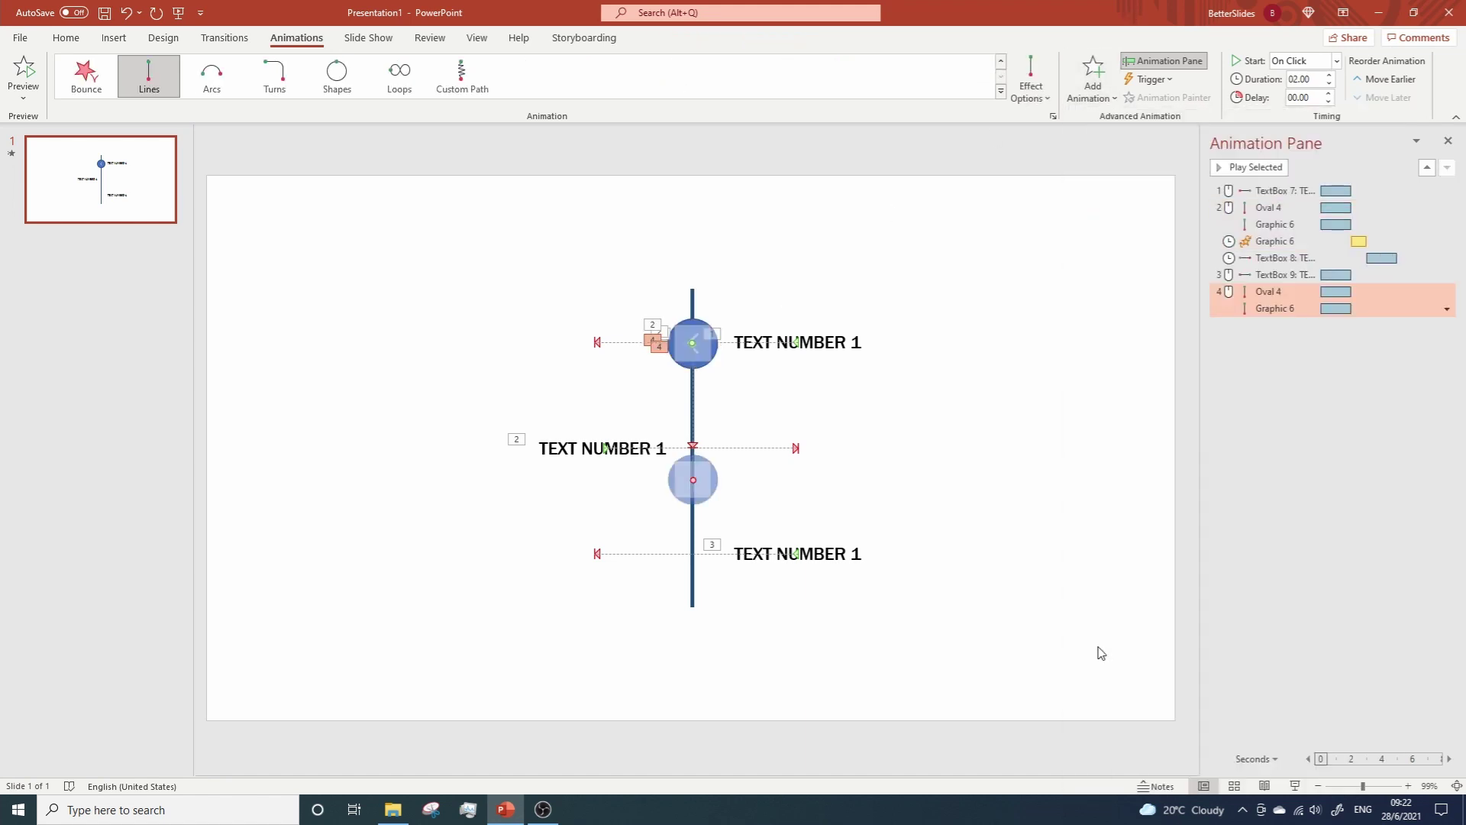
click(693, 403)
drag(693, 403, 692, 425)
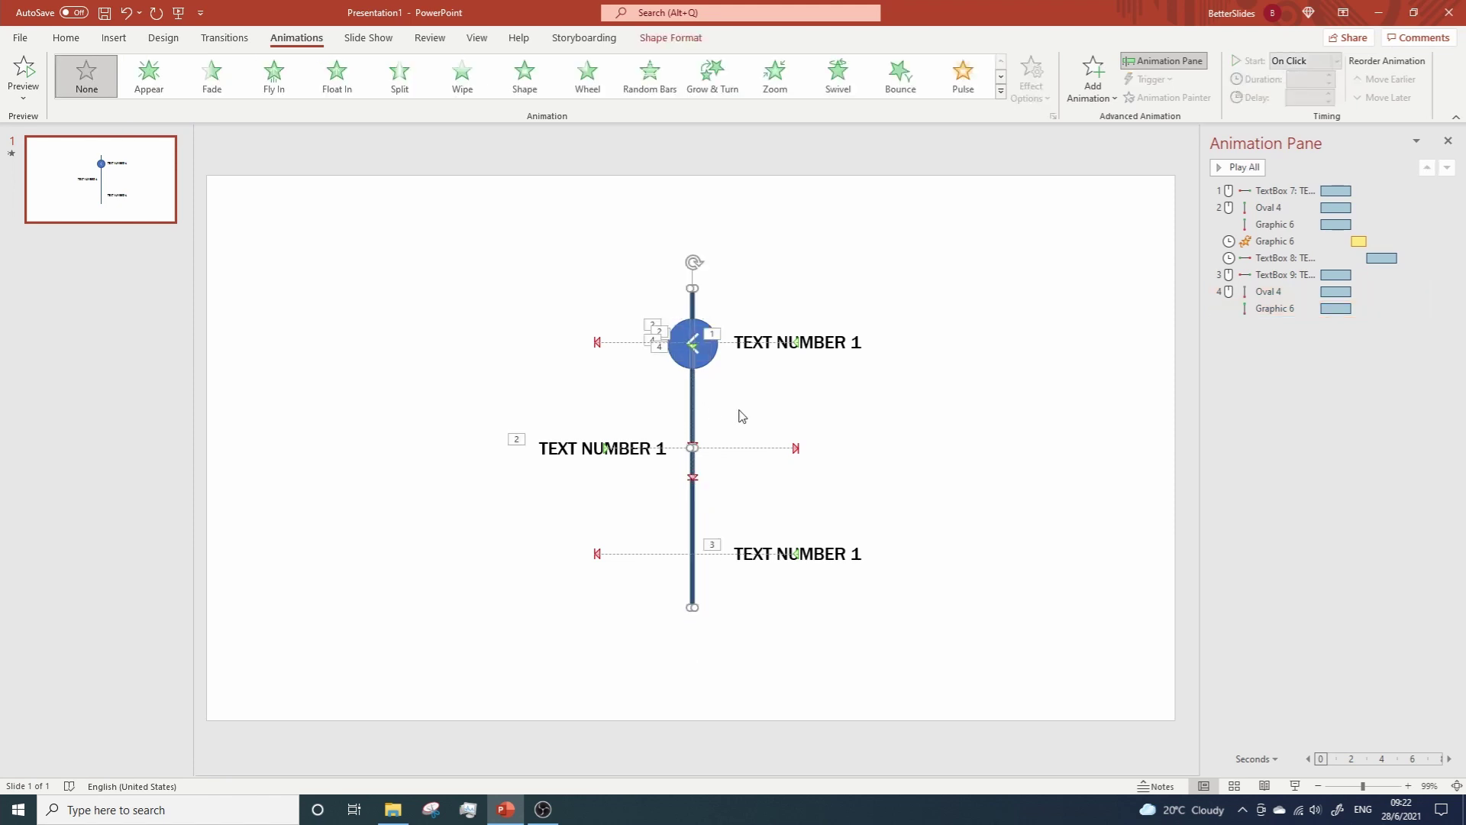
Step: Drag the second motion path's end point down to line up with the bottom label
click(1269, 291)
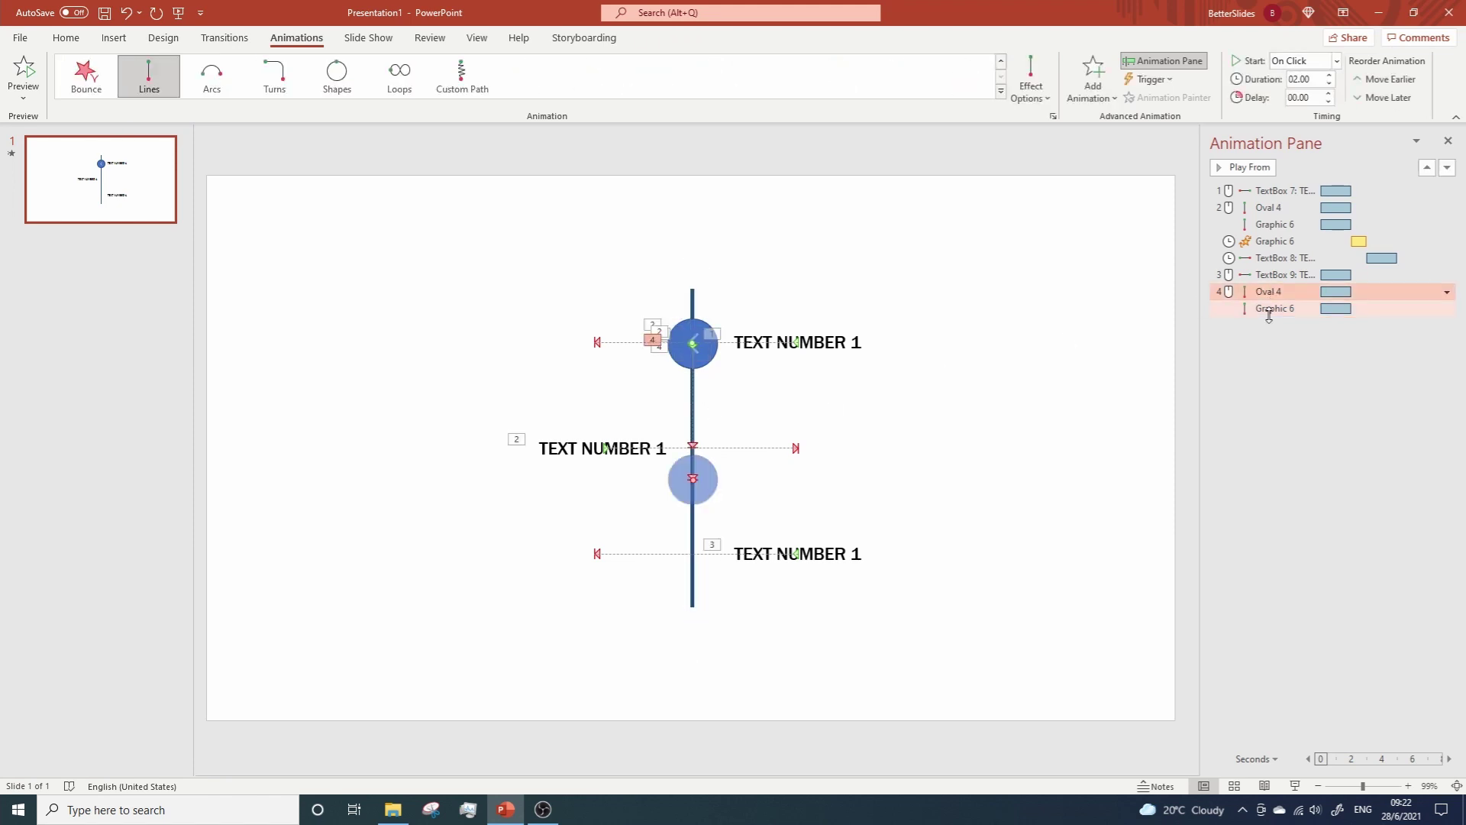
shift+click(1269, 309)
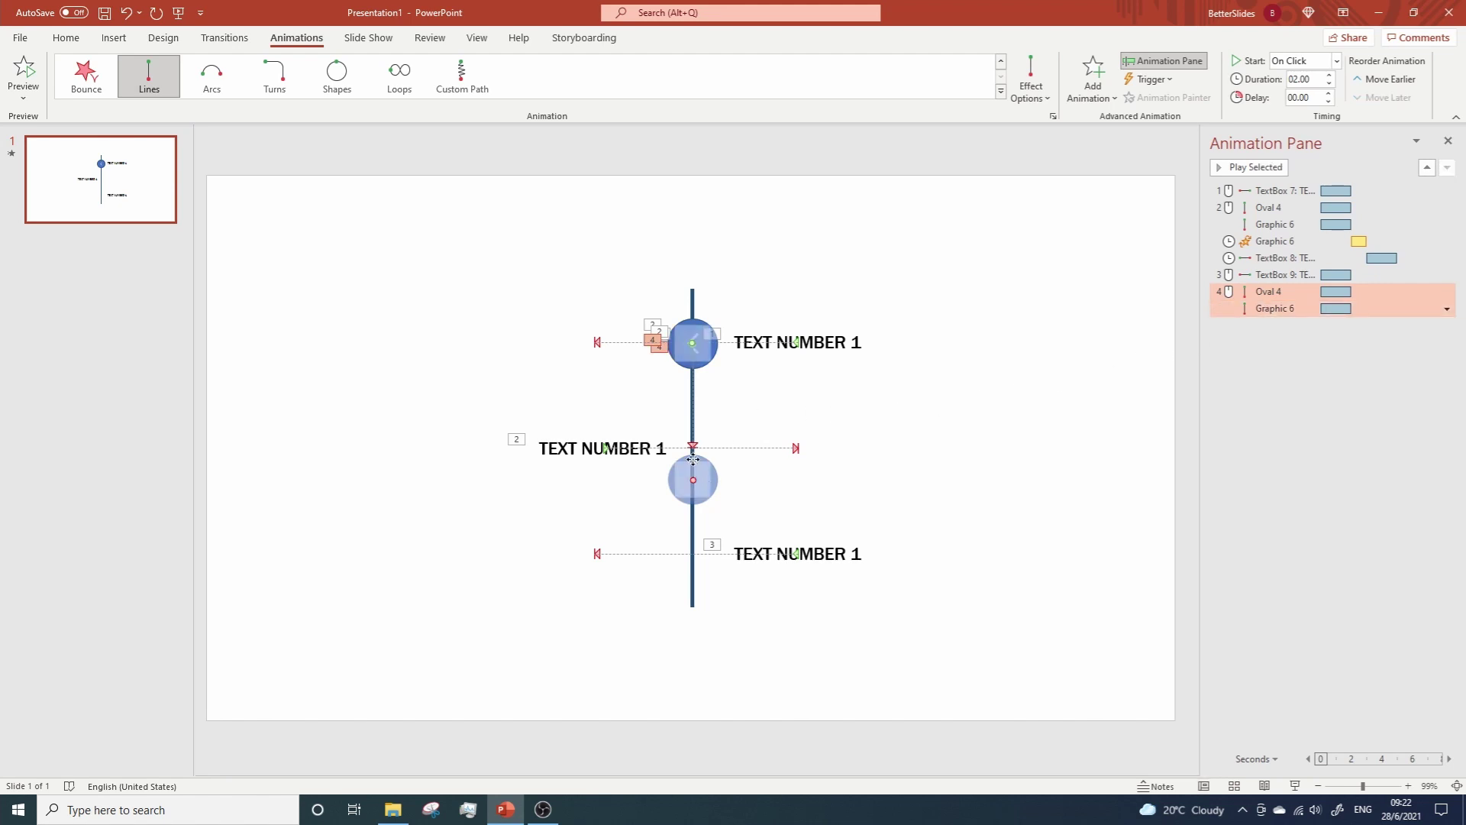
drag(693, 458, 690, 565)
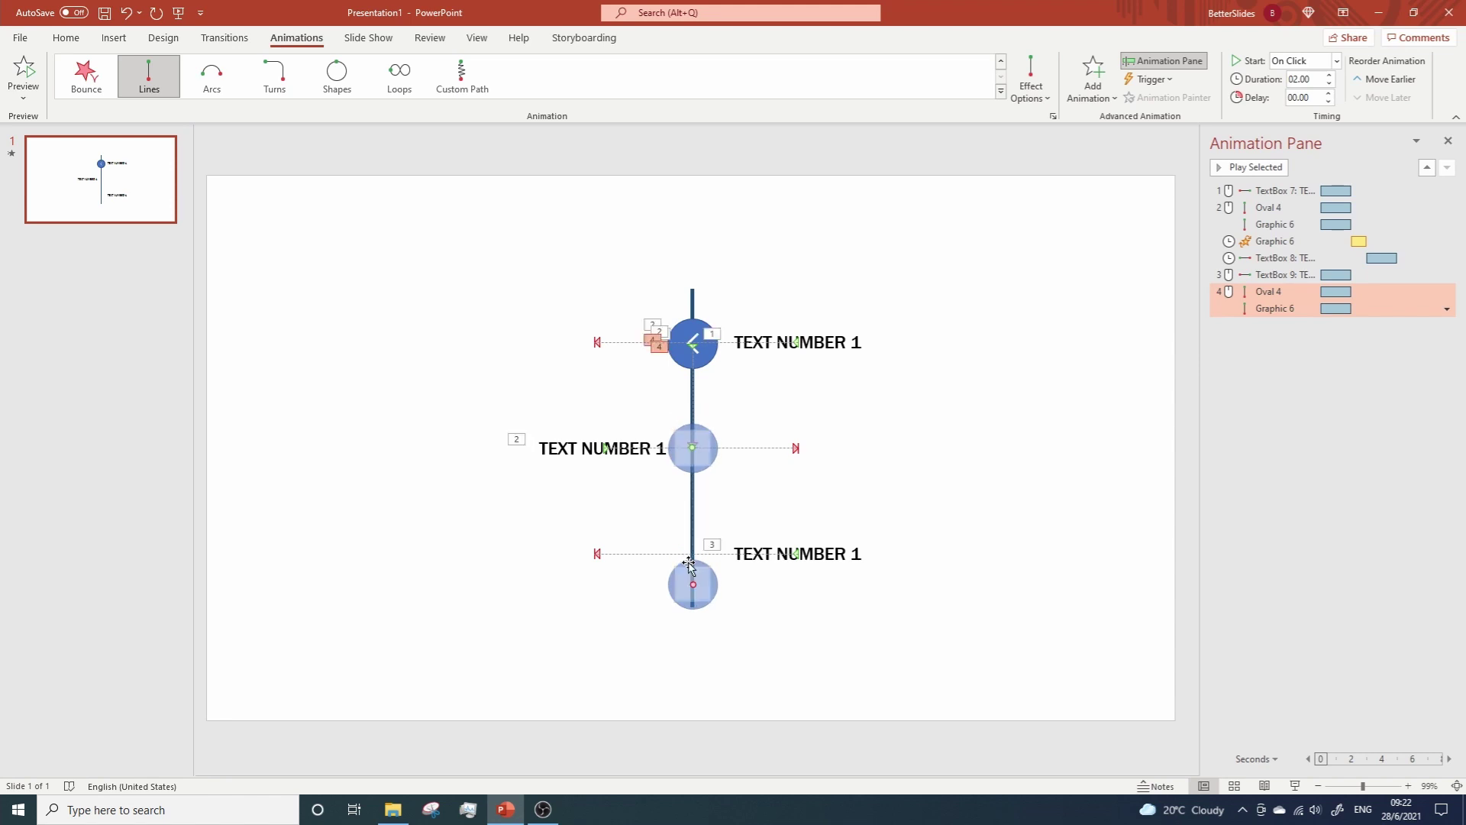
drag(692, 584, 693, 553)
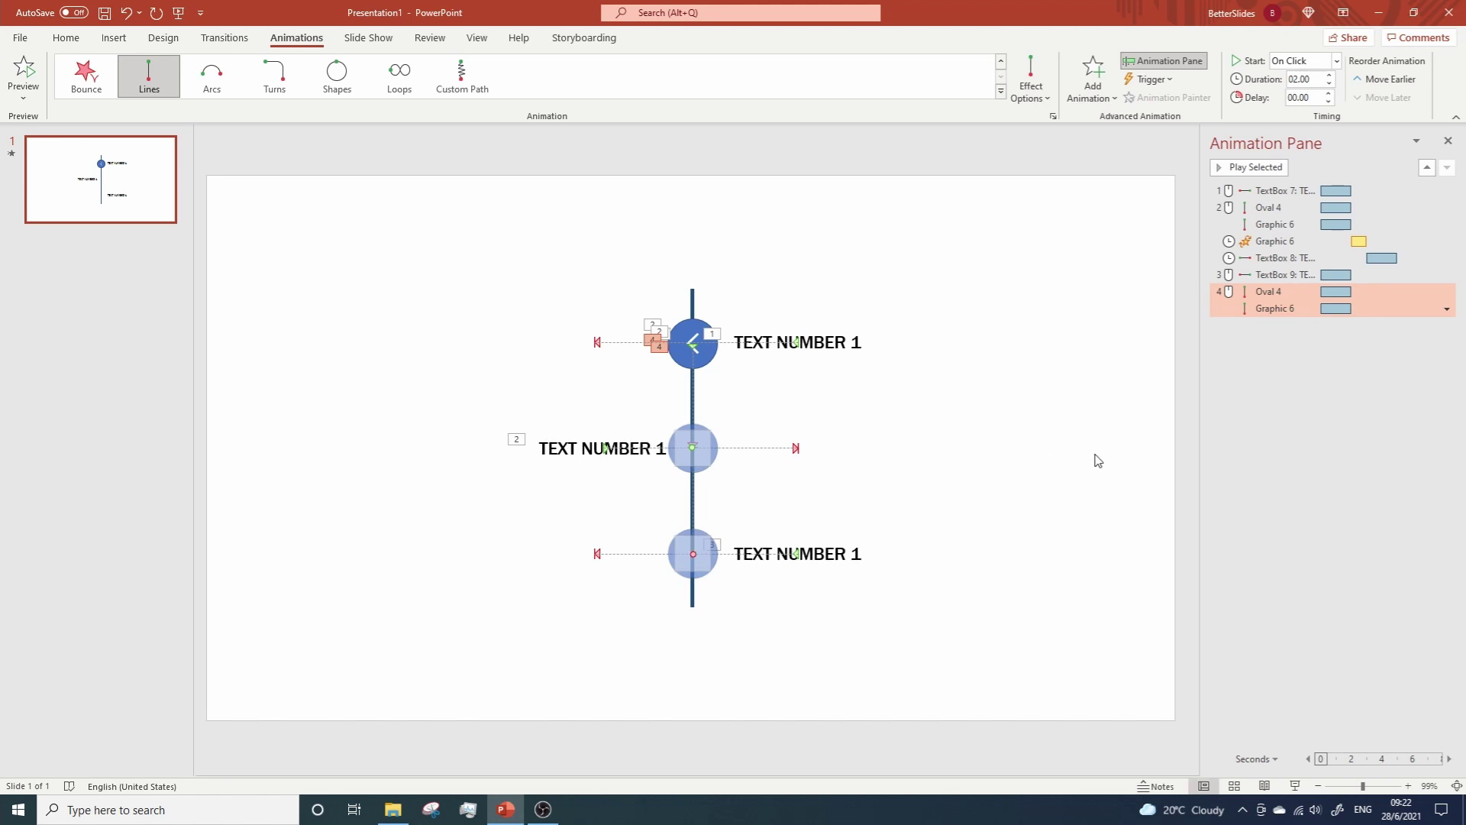
click(1272, 323)
Step: Move the circle's and arrow's second motion animations above the bottom label's slide-in
drag(1272, 293, 1276, 271)
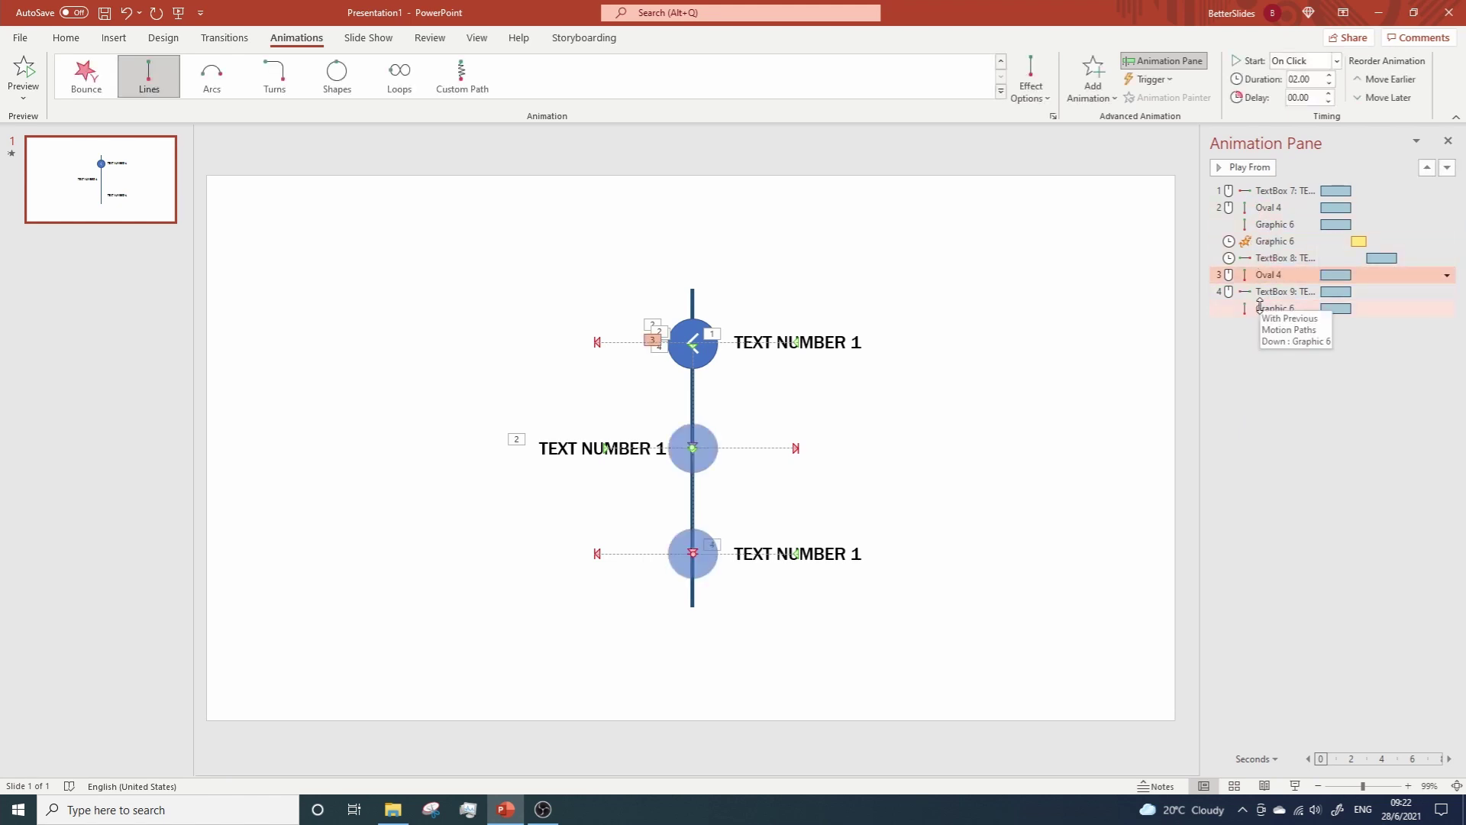
click(1260, 293)
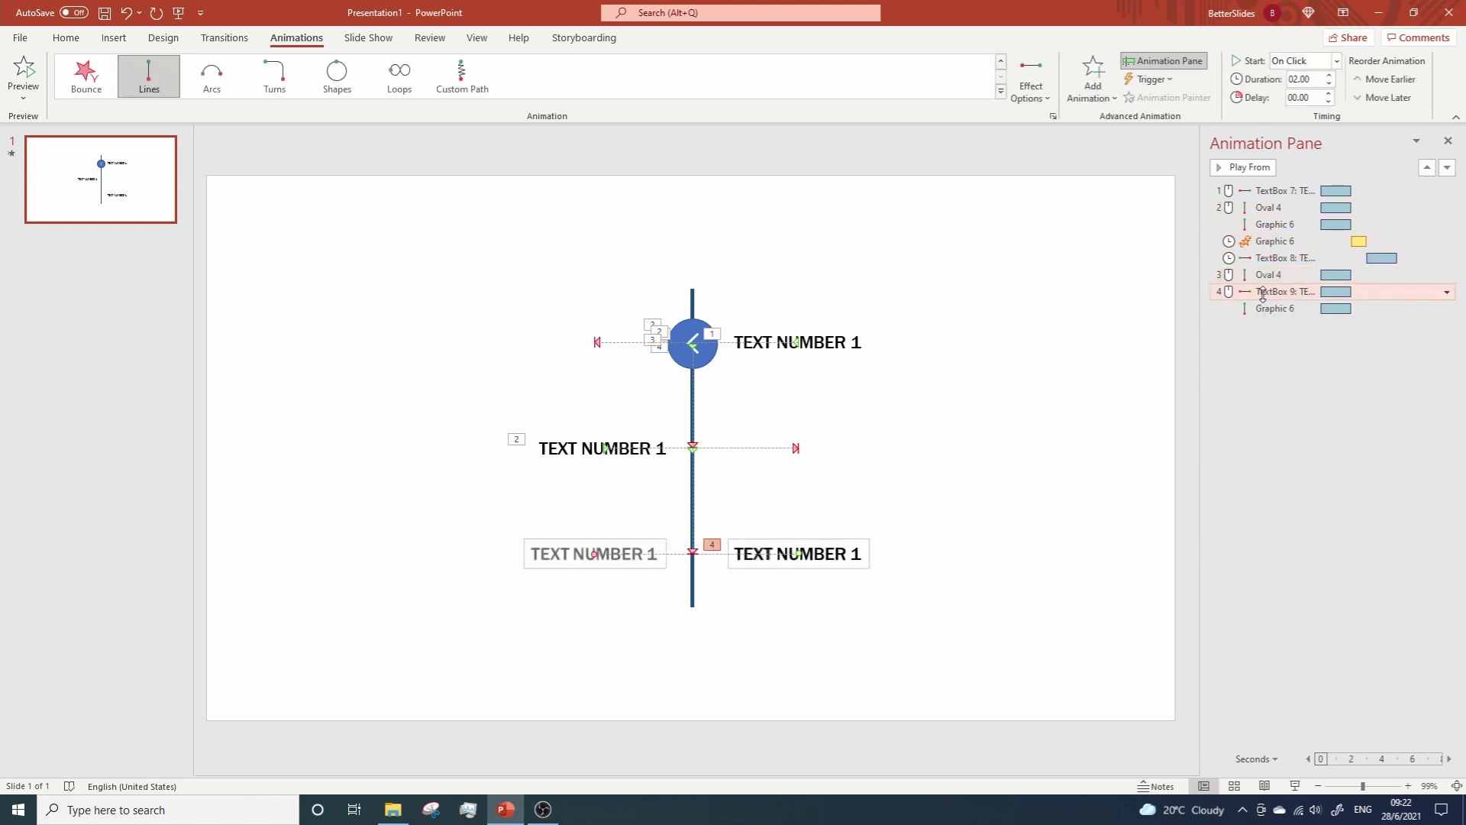
click(1447, 293)
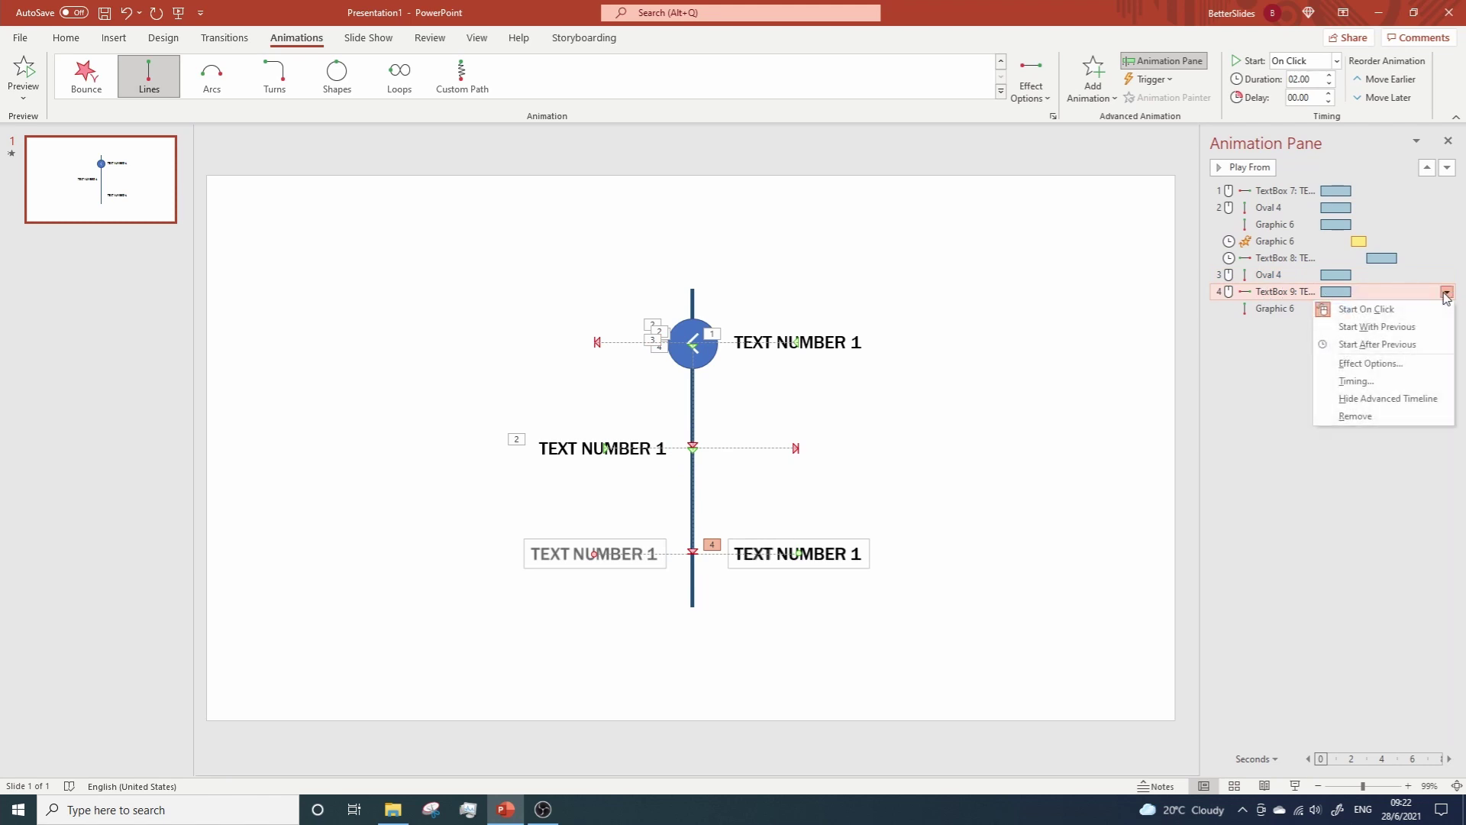
click(1248, 373)
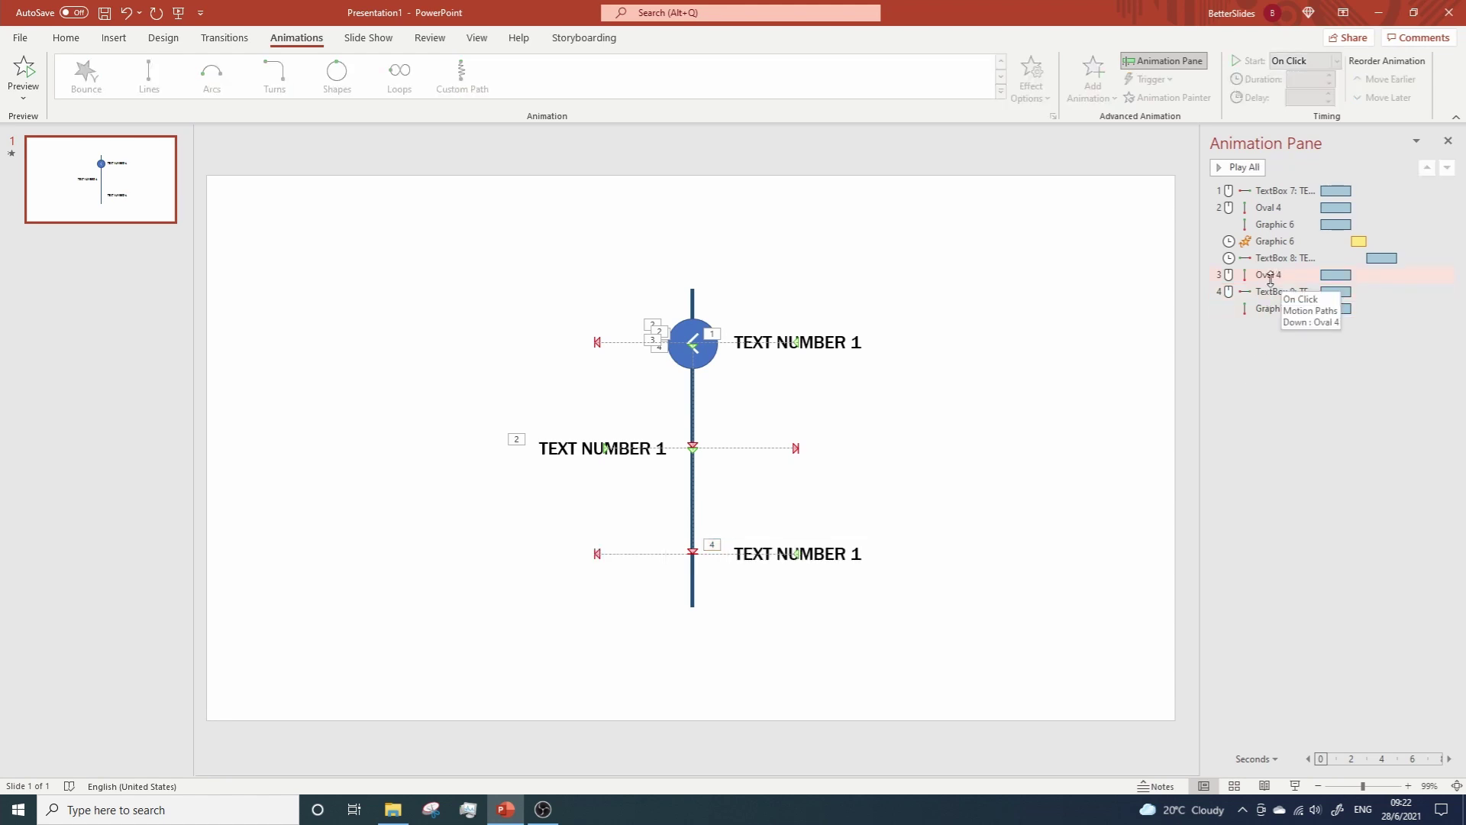
drag(1264, 308, 1255, 285)
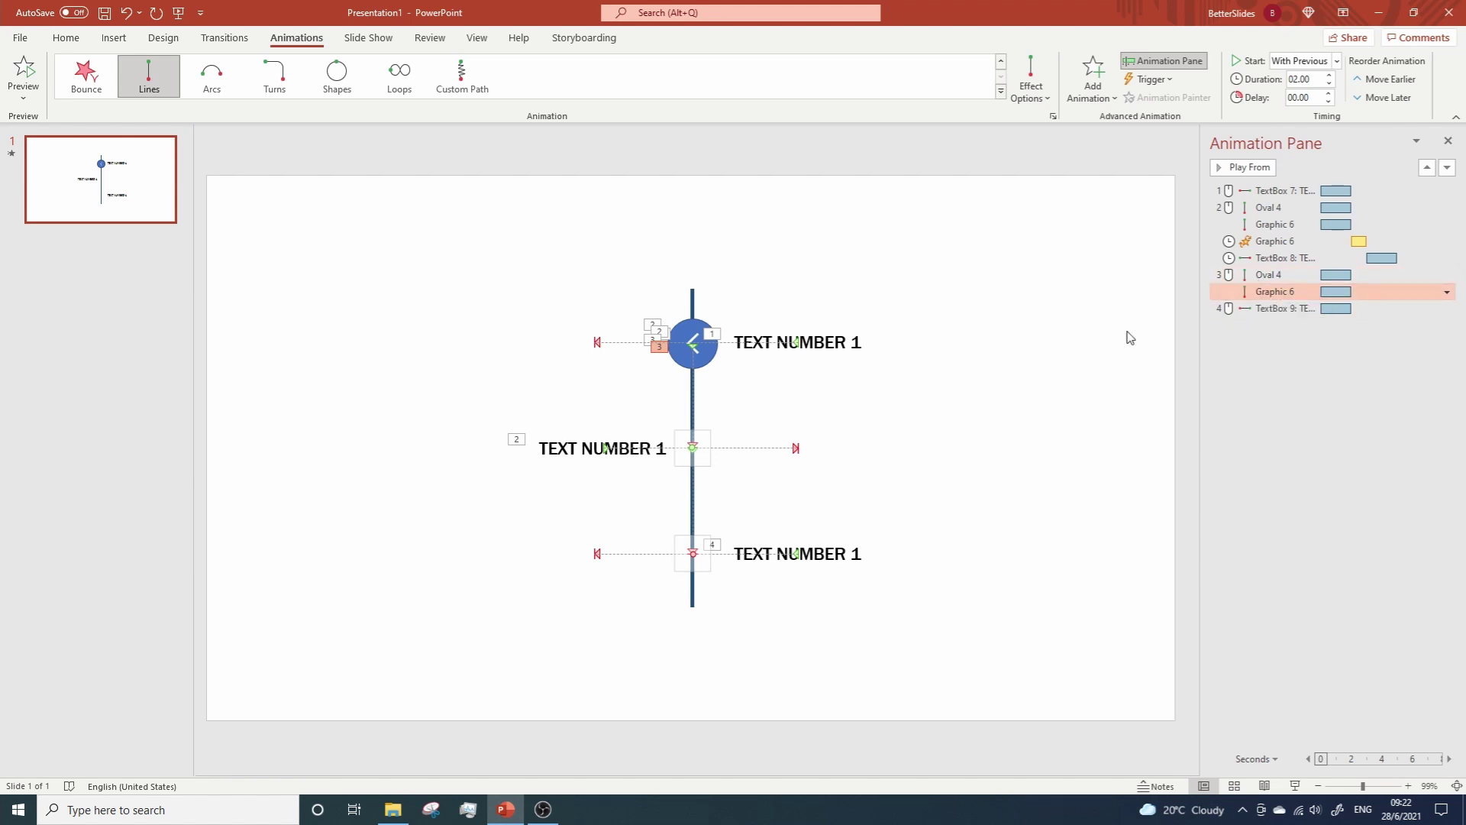
Step: Set the bottom label's slide-in to start After Previous
click(1274, 310)
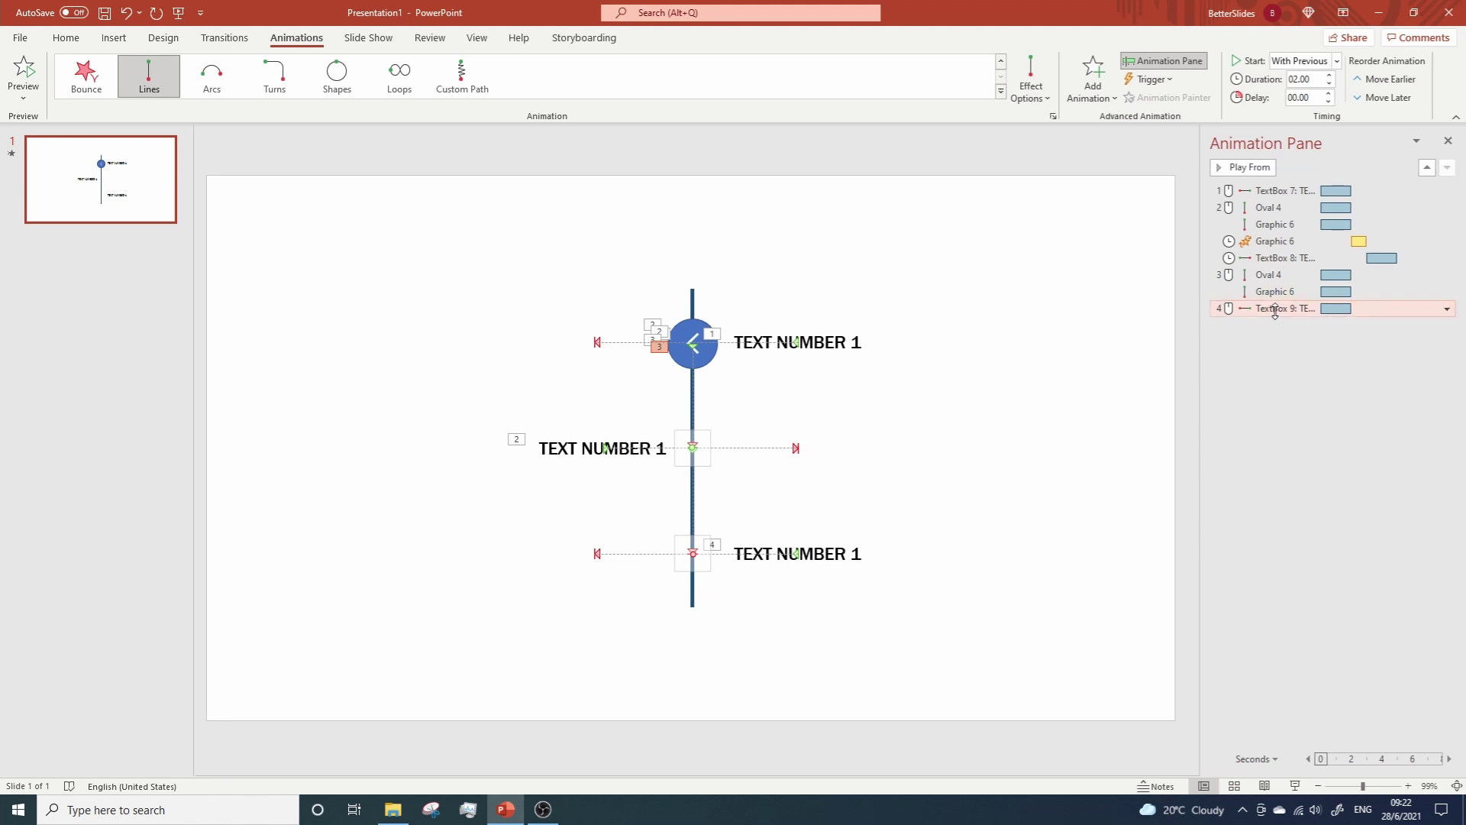
click(1445, 308)
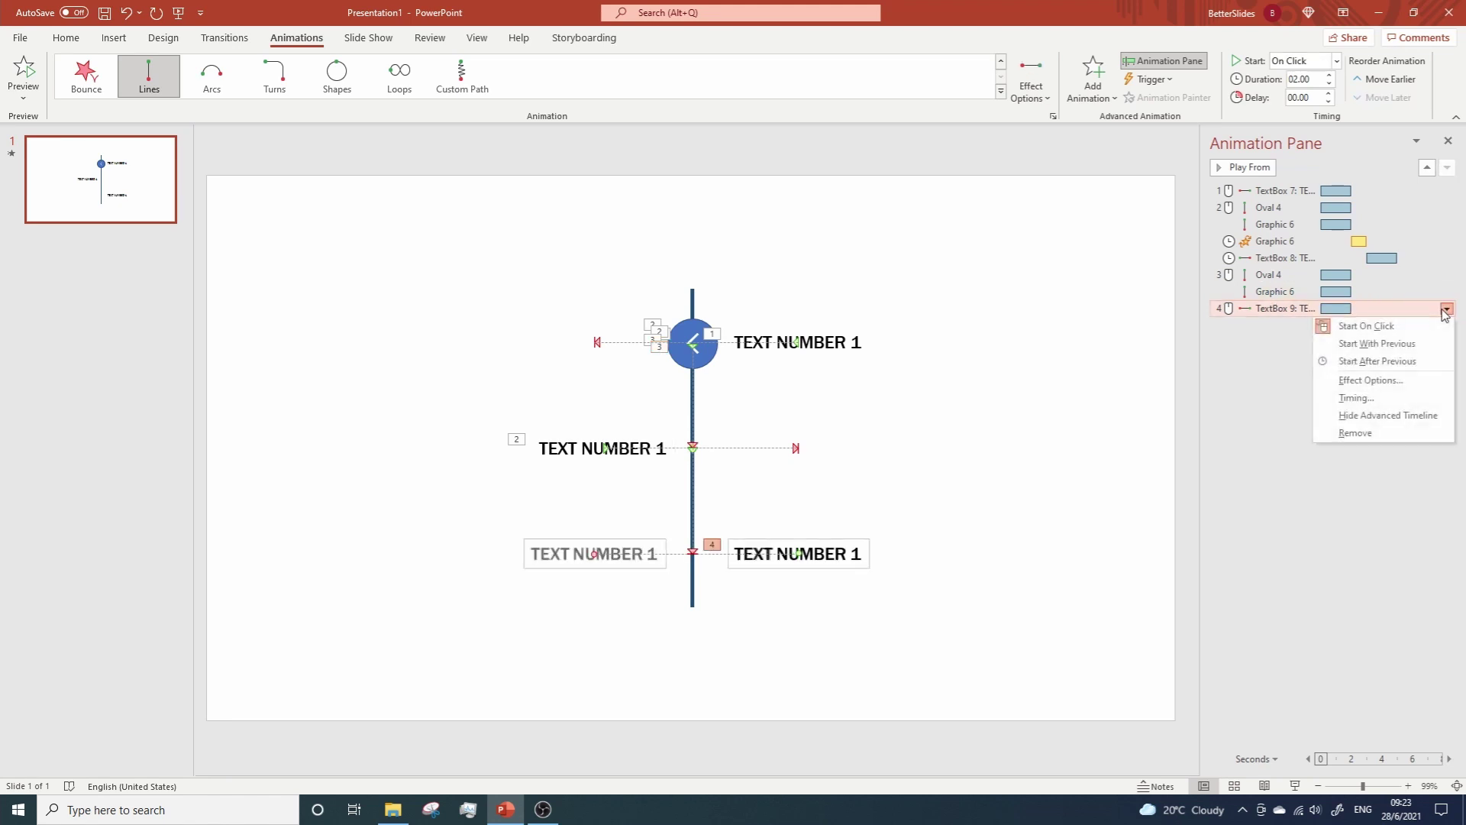
click(1377, 360)
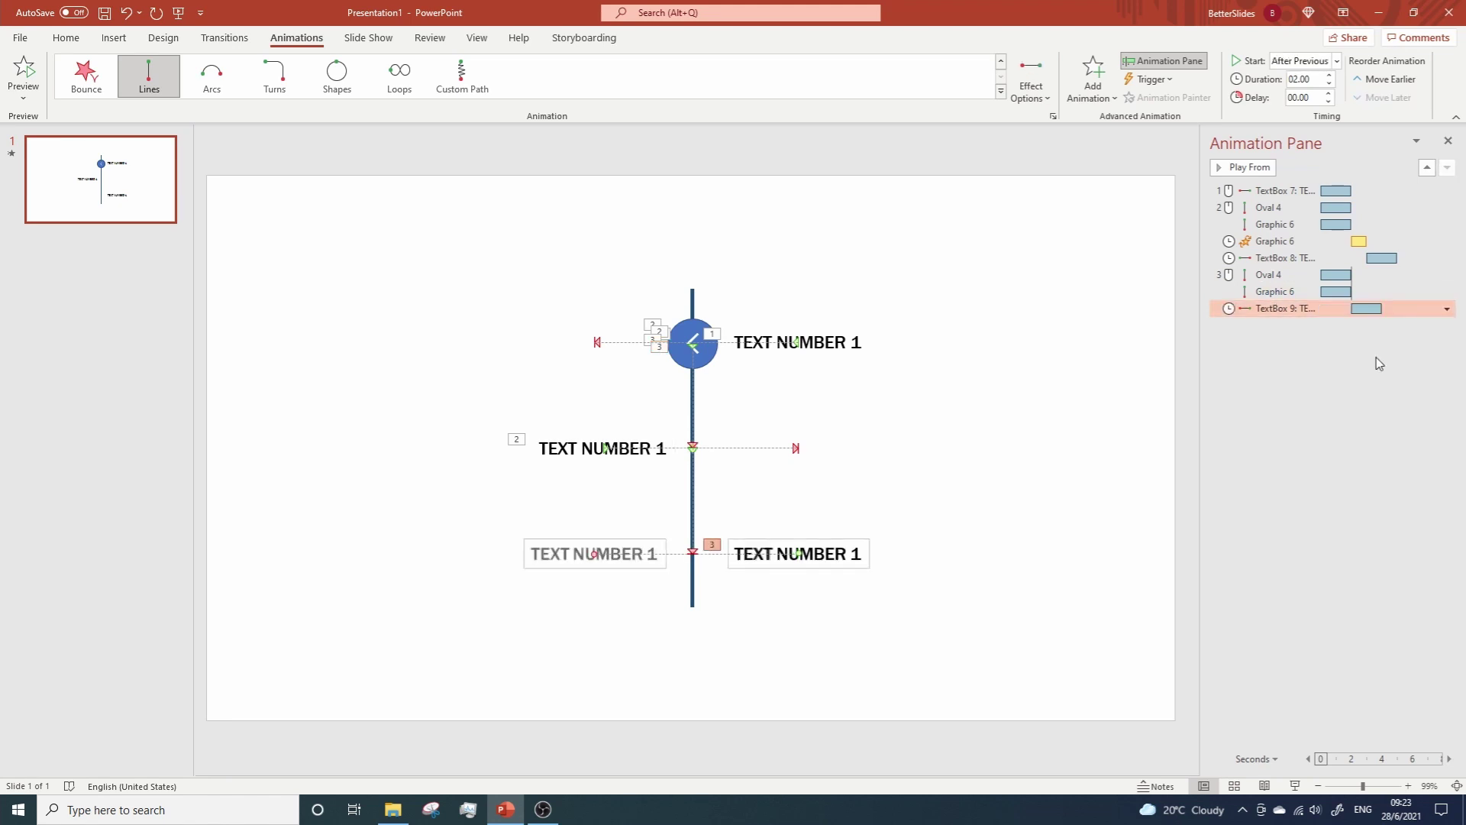
click(1268, 275)
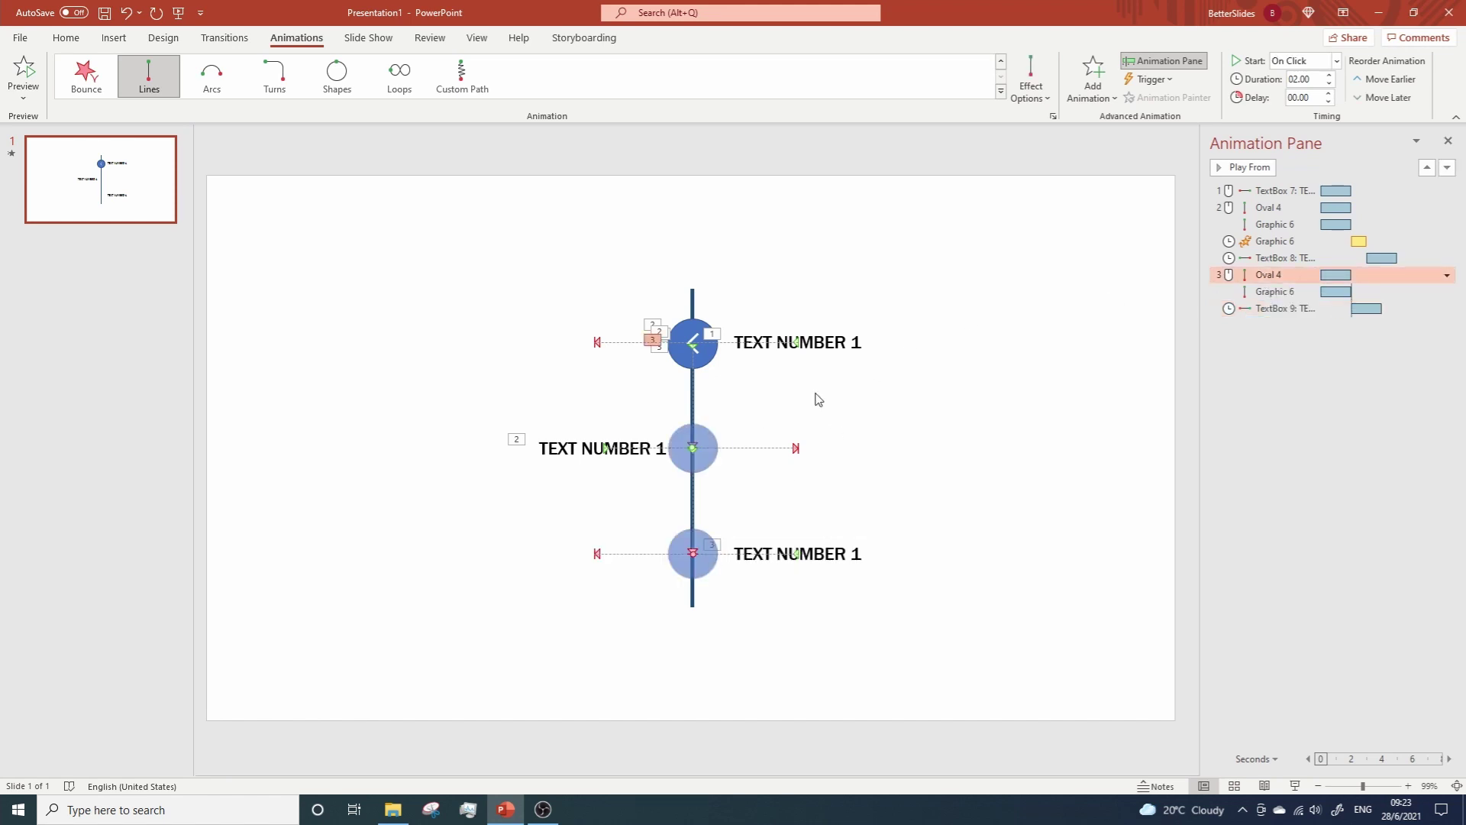
click(1271, 292)
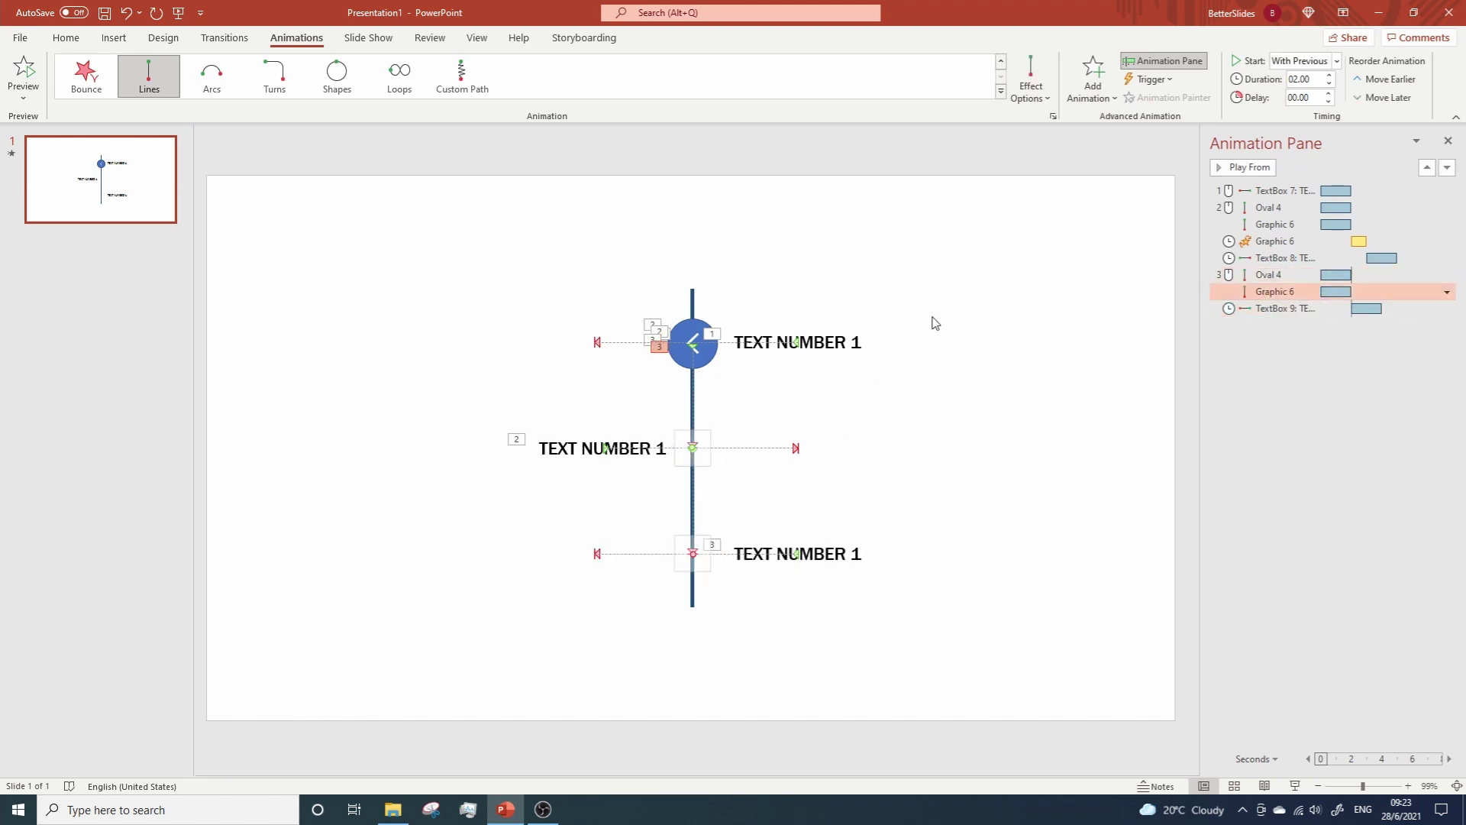
click(687, 337)
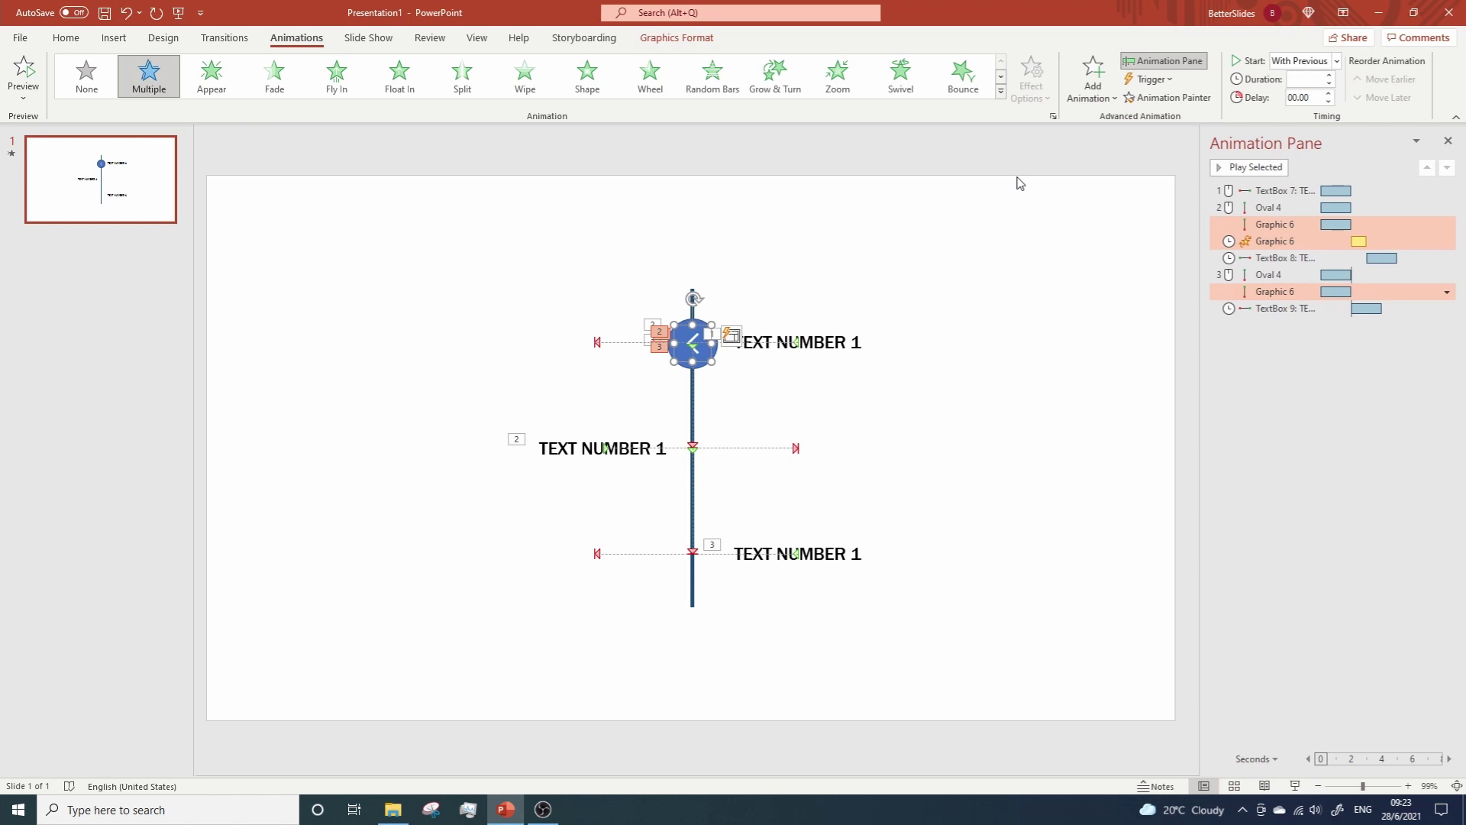
Step: Give the arrow a Spin emphasis set to Half Spin, 180° clockwise
click(1092, 98)
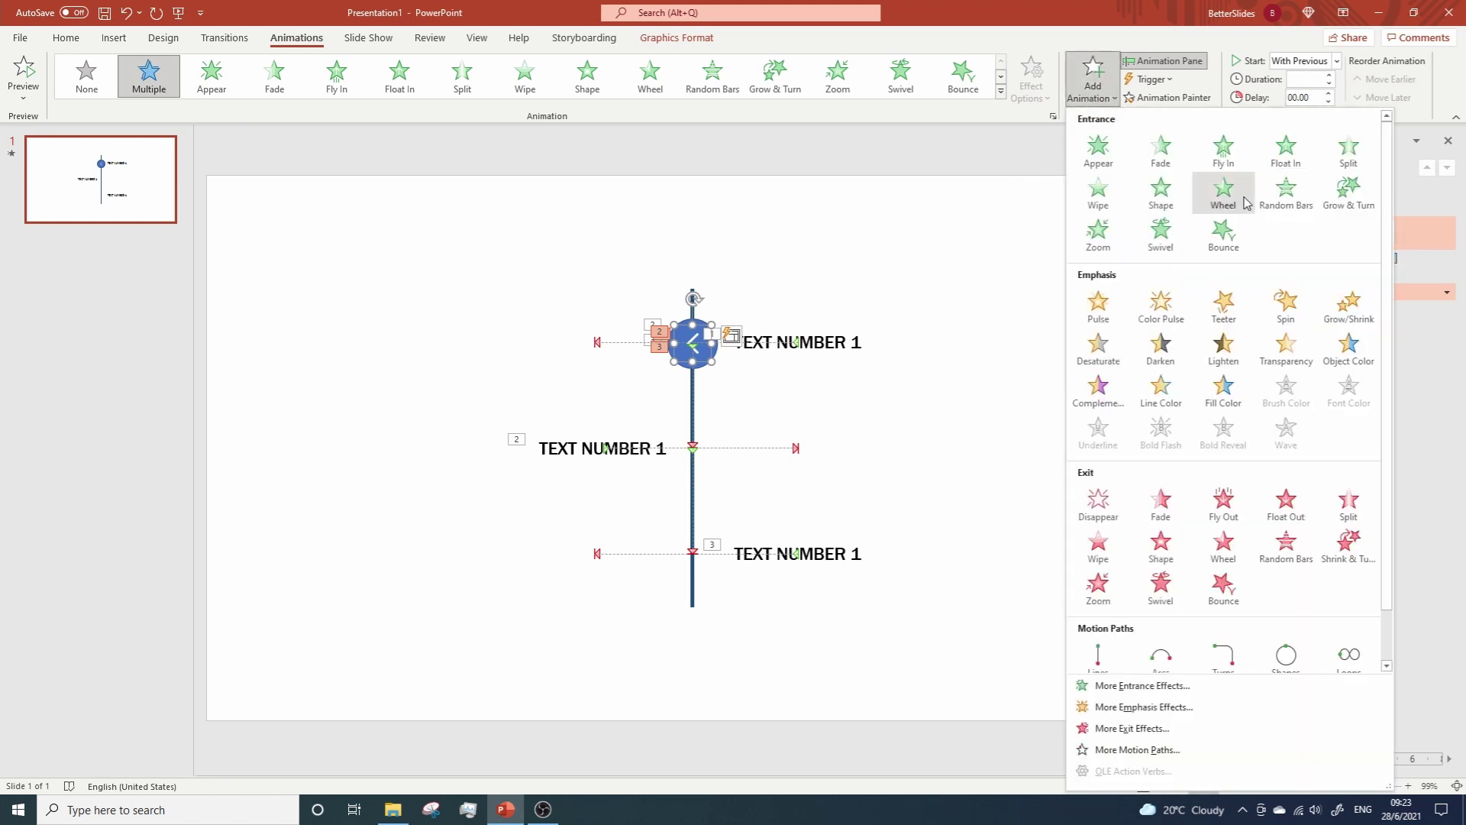
click(1287, 305)
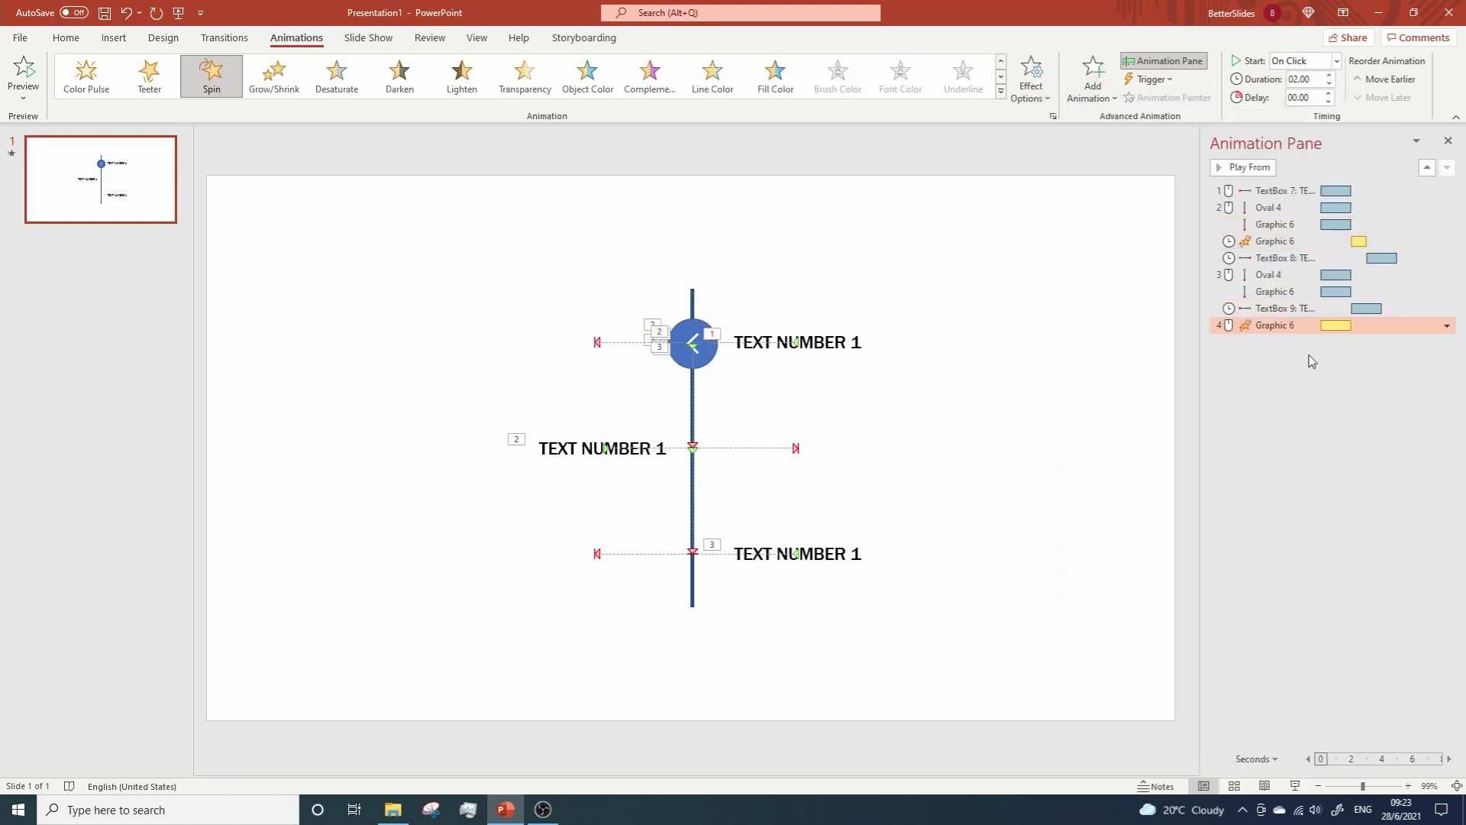
click(1446, 325)
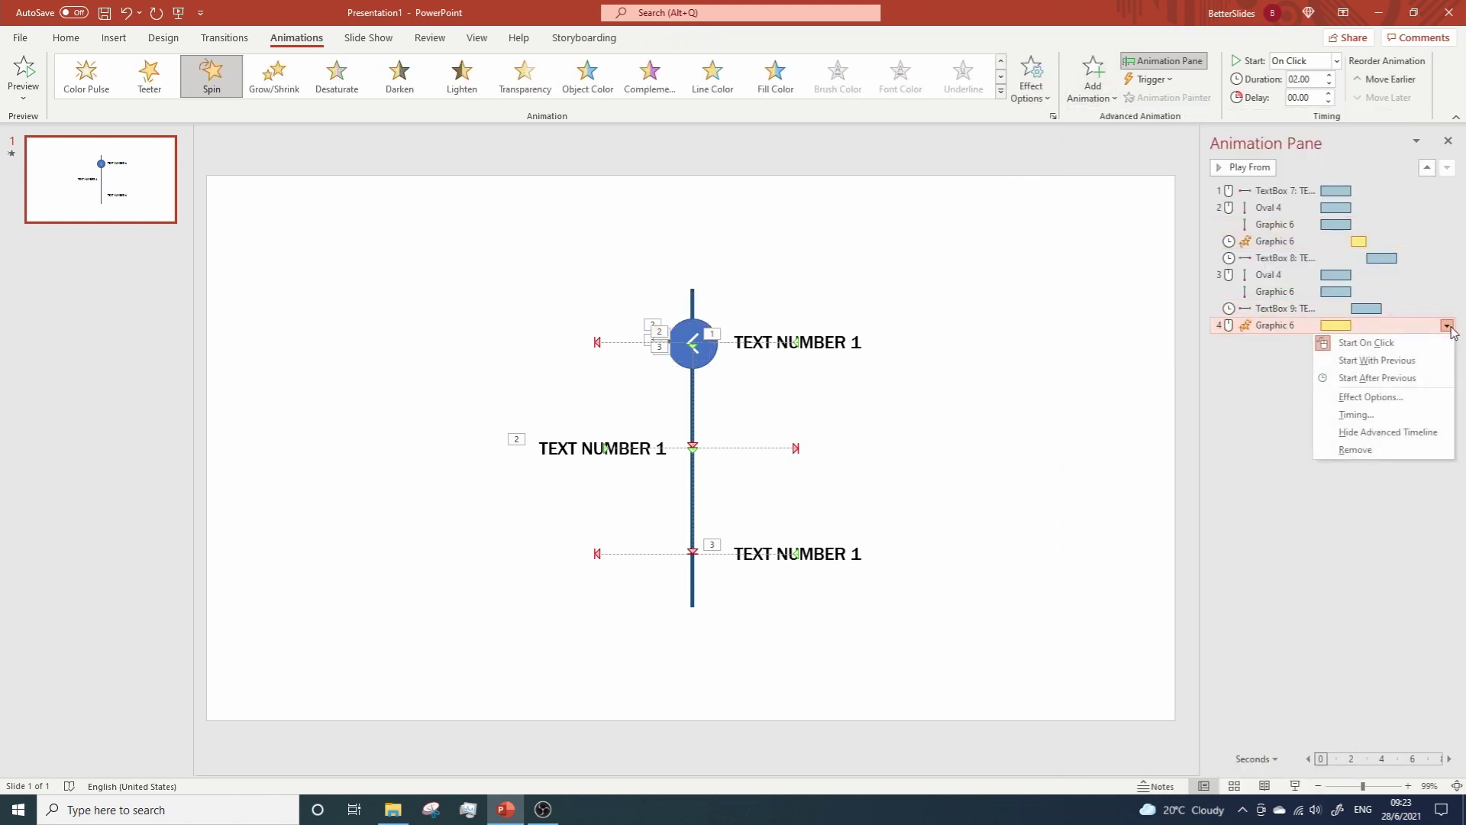
click(1371, 397)
click(810, 323)
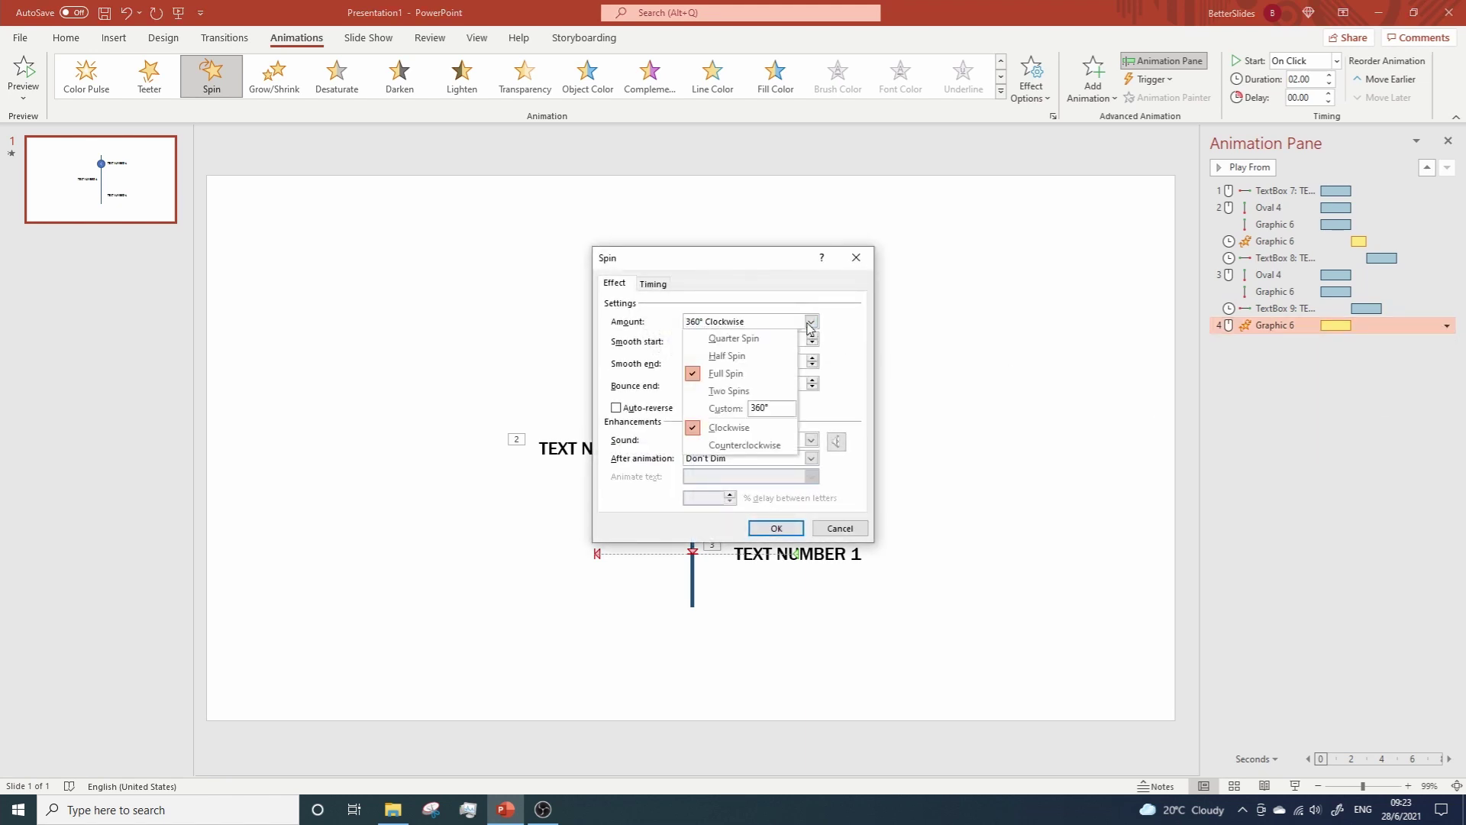
click(727, 356)
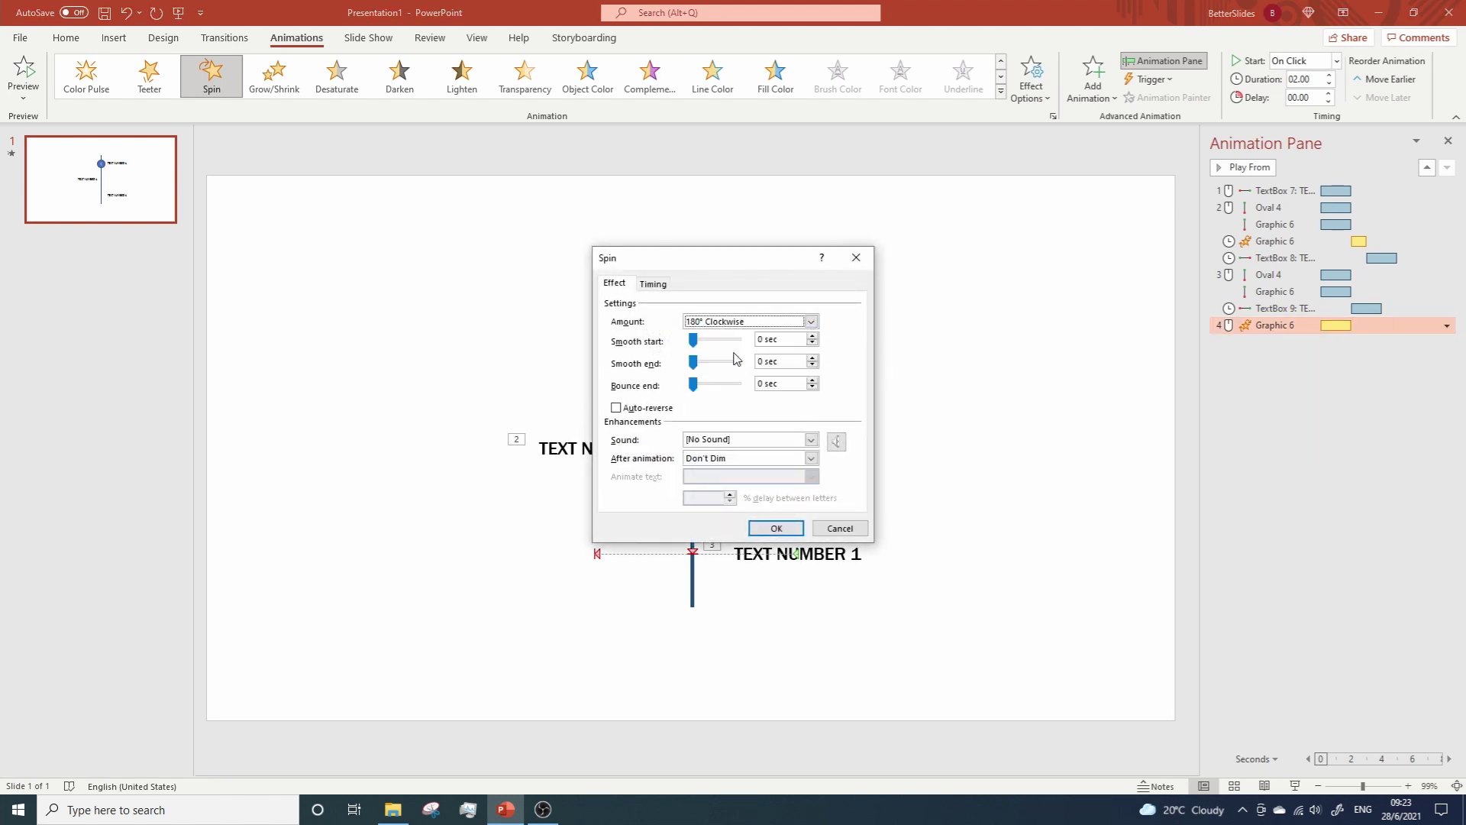
click(776, 528)
Step: Set the spin to 1 second and After Previous, then move the bottom label's slide after it
double_click(1303, 79)
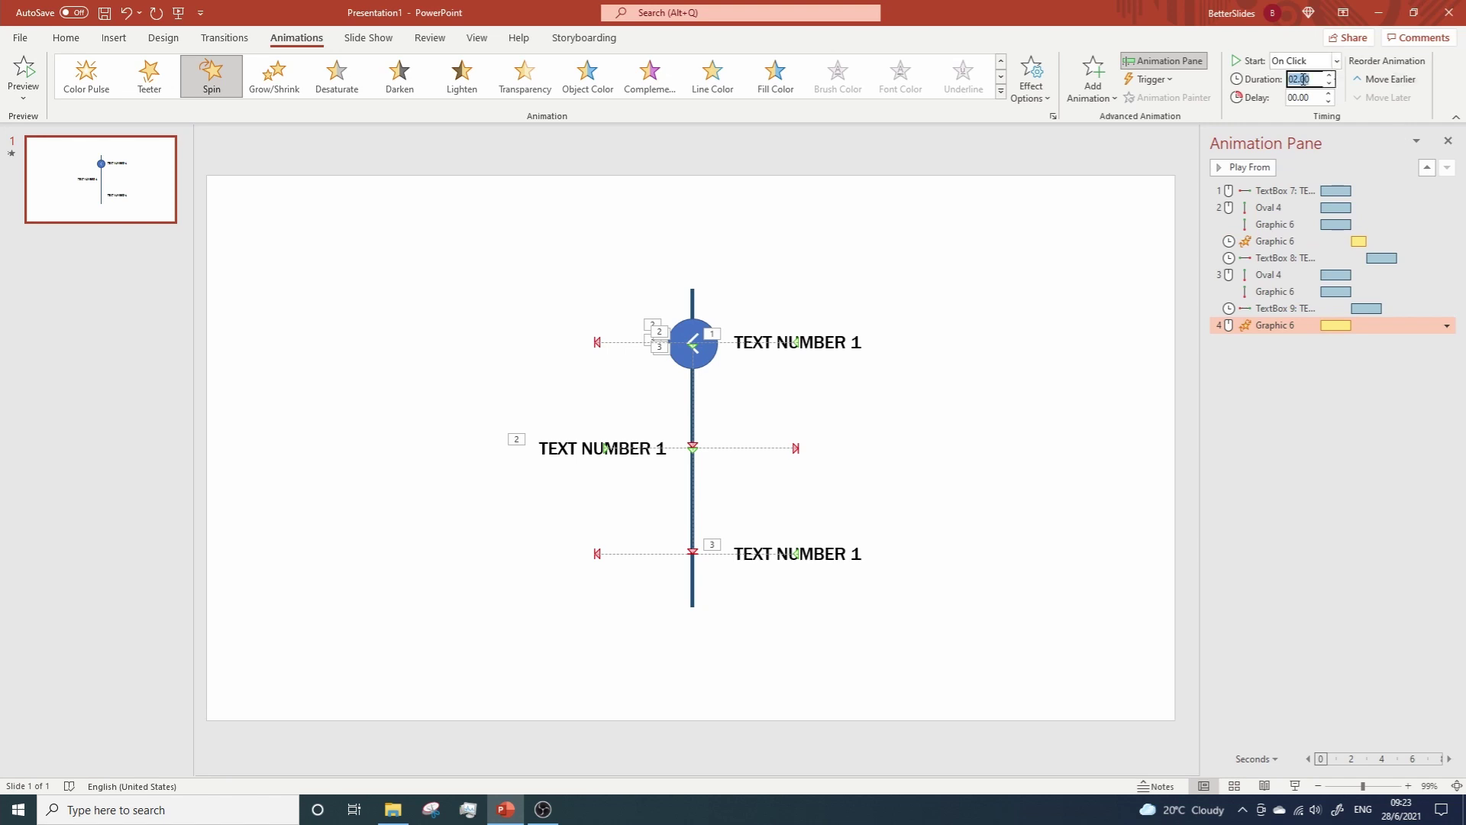
key(Return)
click(1446, 325)
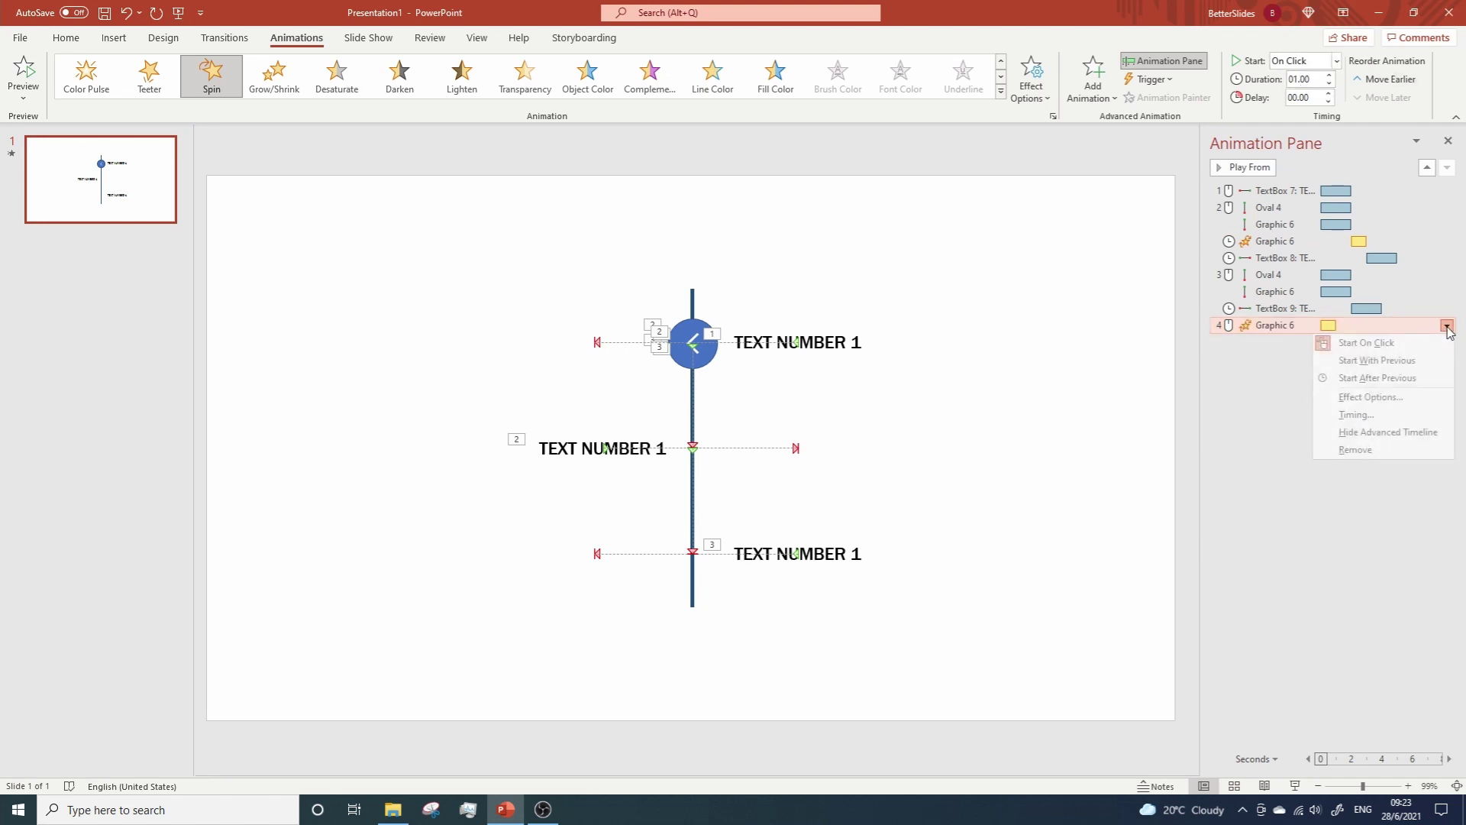
click(1367, 378)
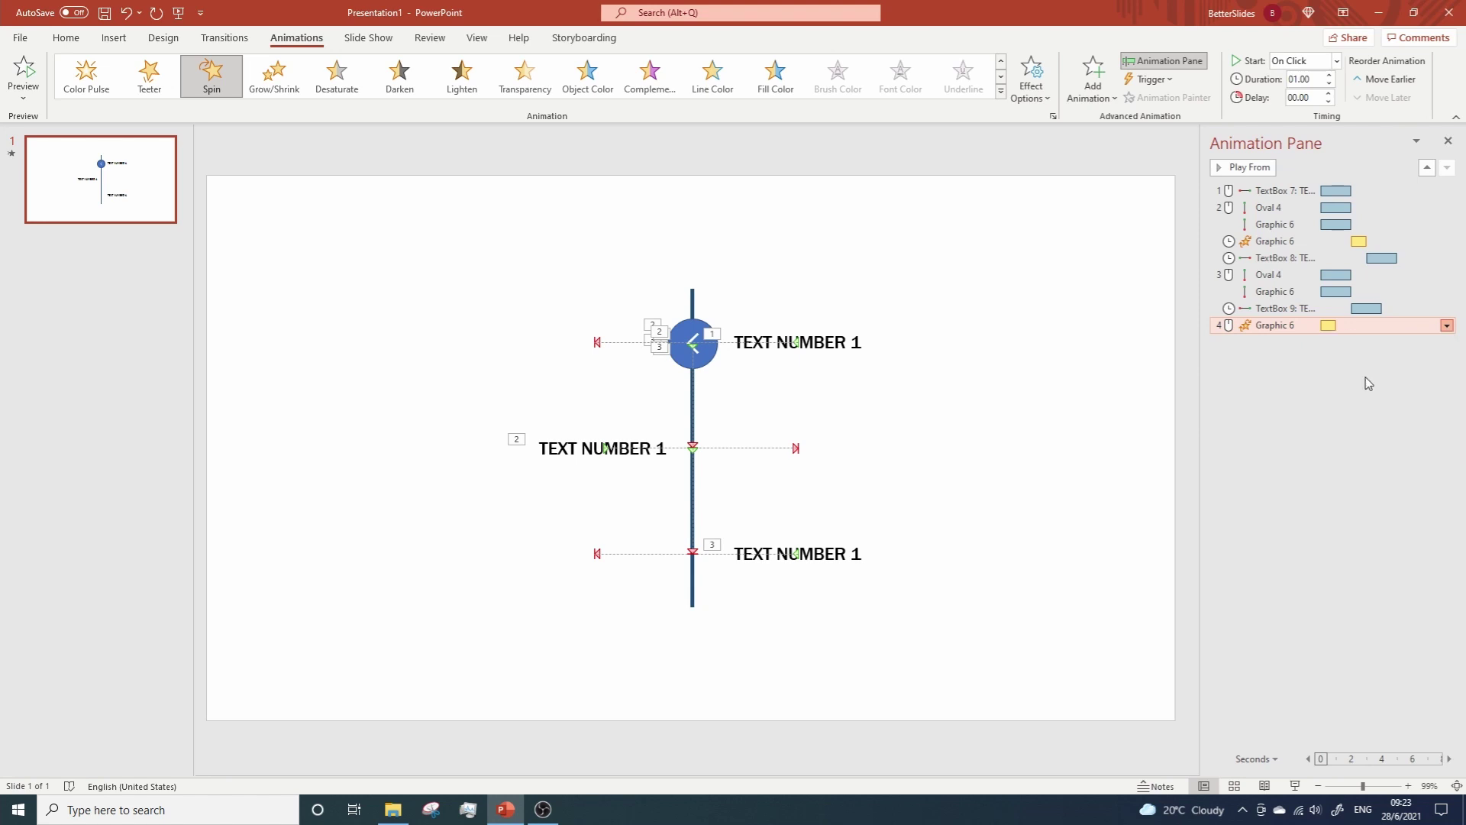
click(1315, 411)
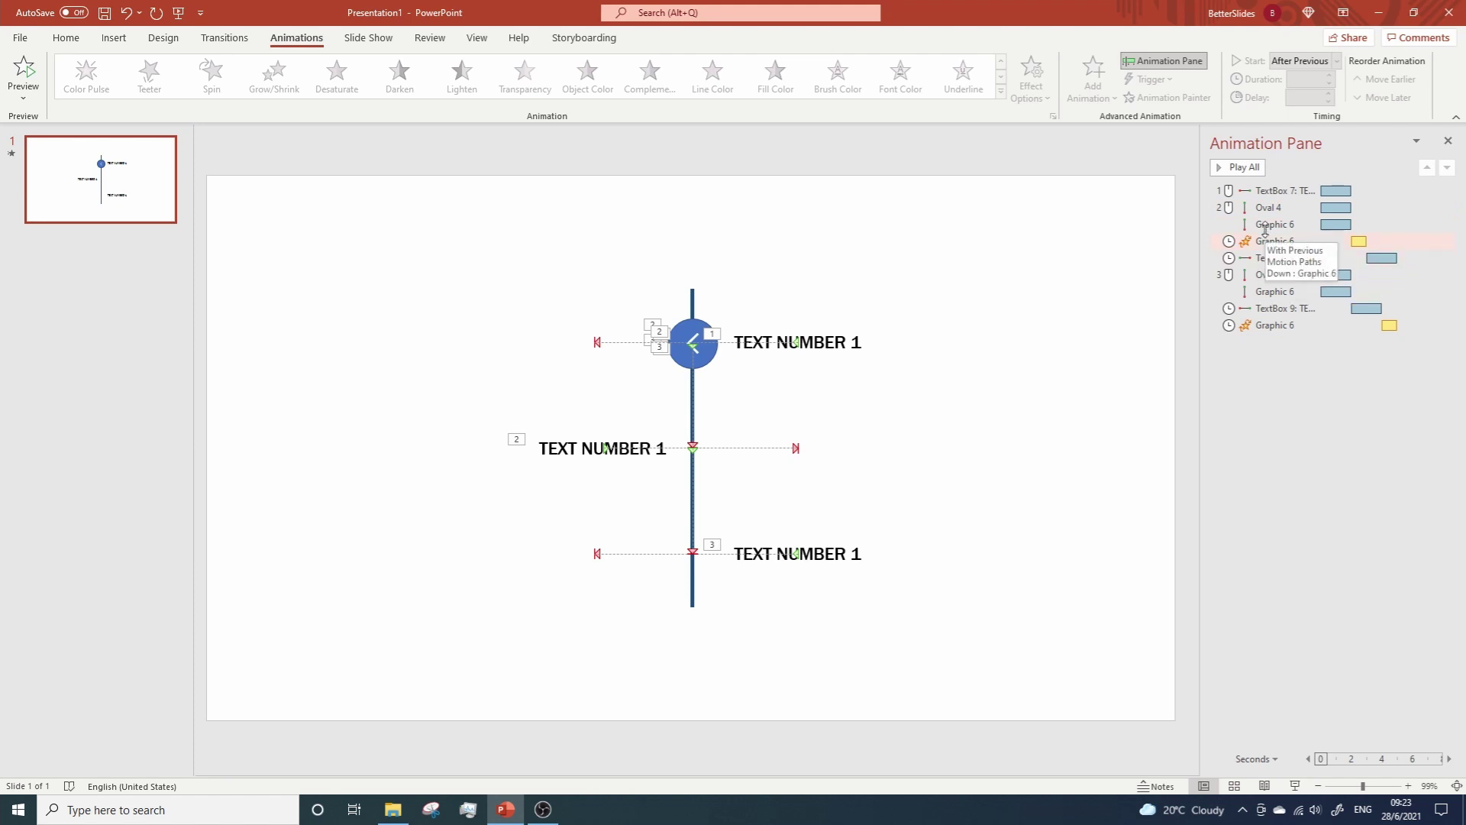
drag(1270, 308, 1267, 338)
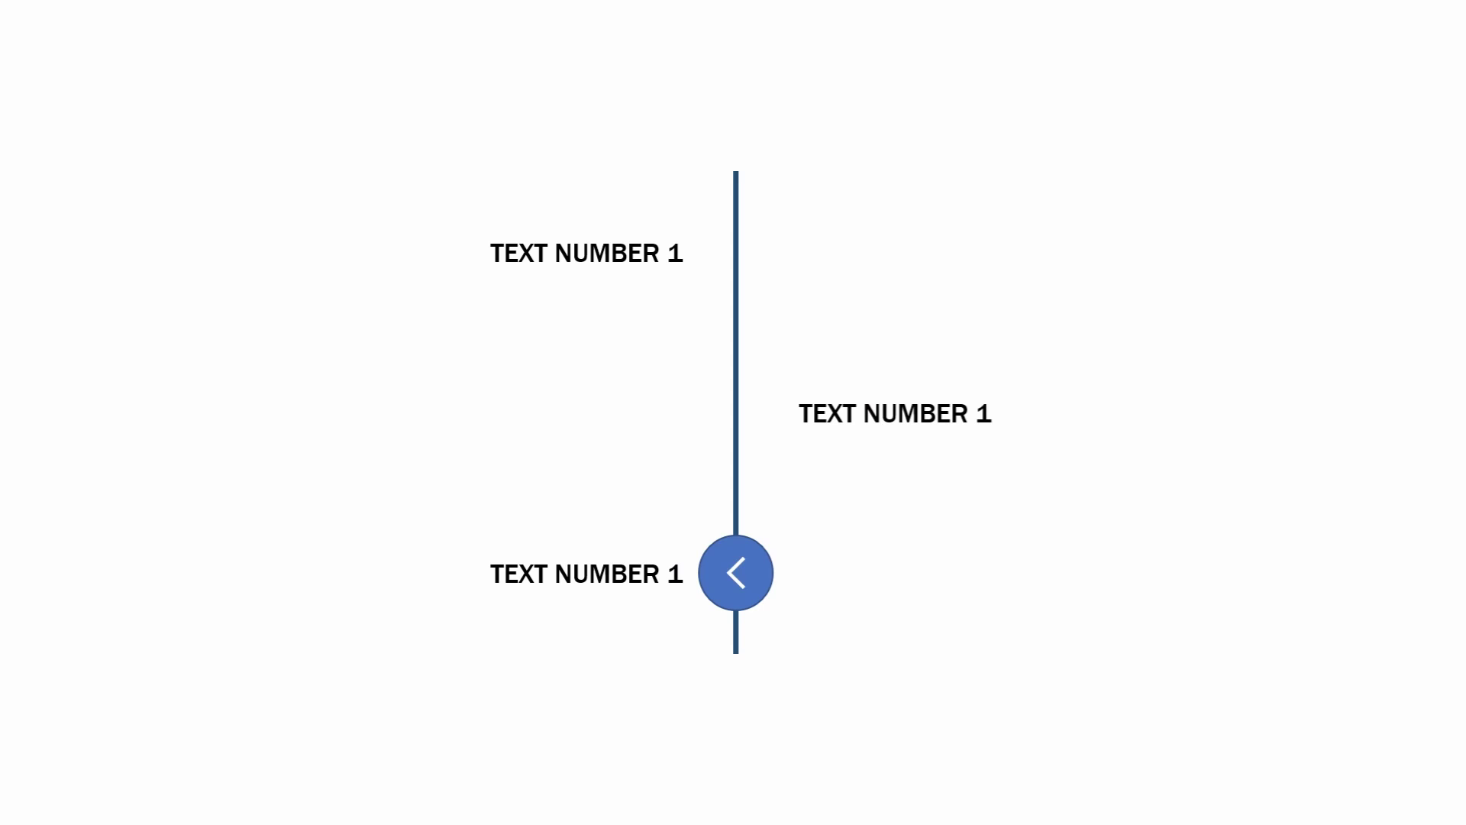
Step: Exit the slide show preview with Esc to return to editing view
key(Escape)
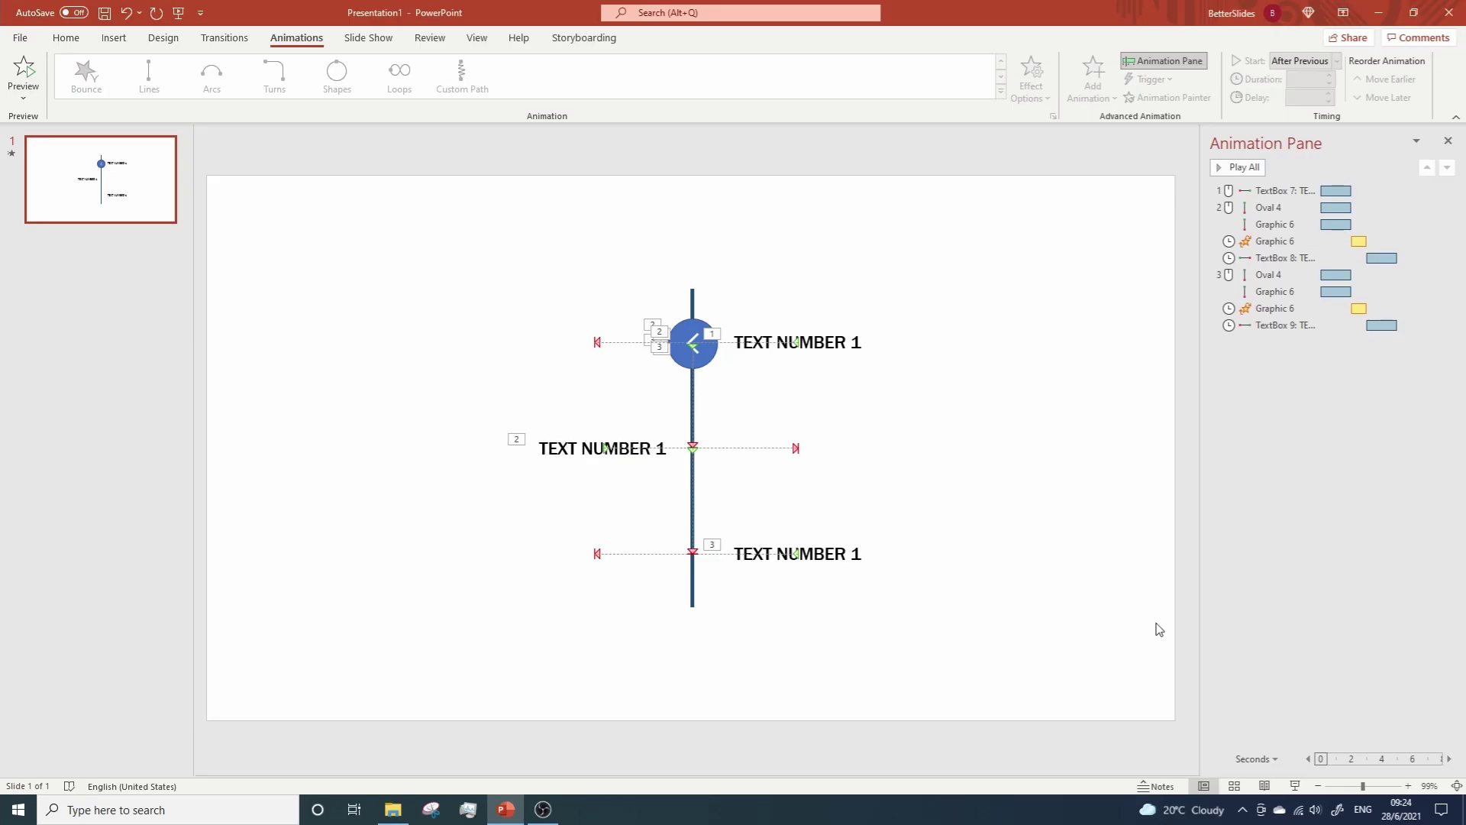
click(859, 353)
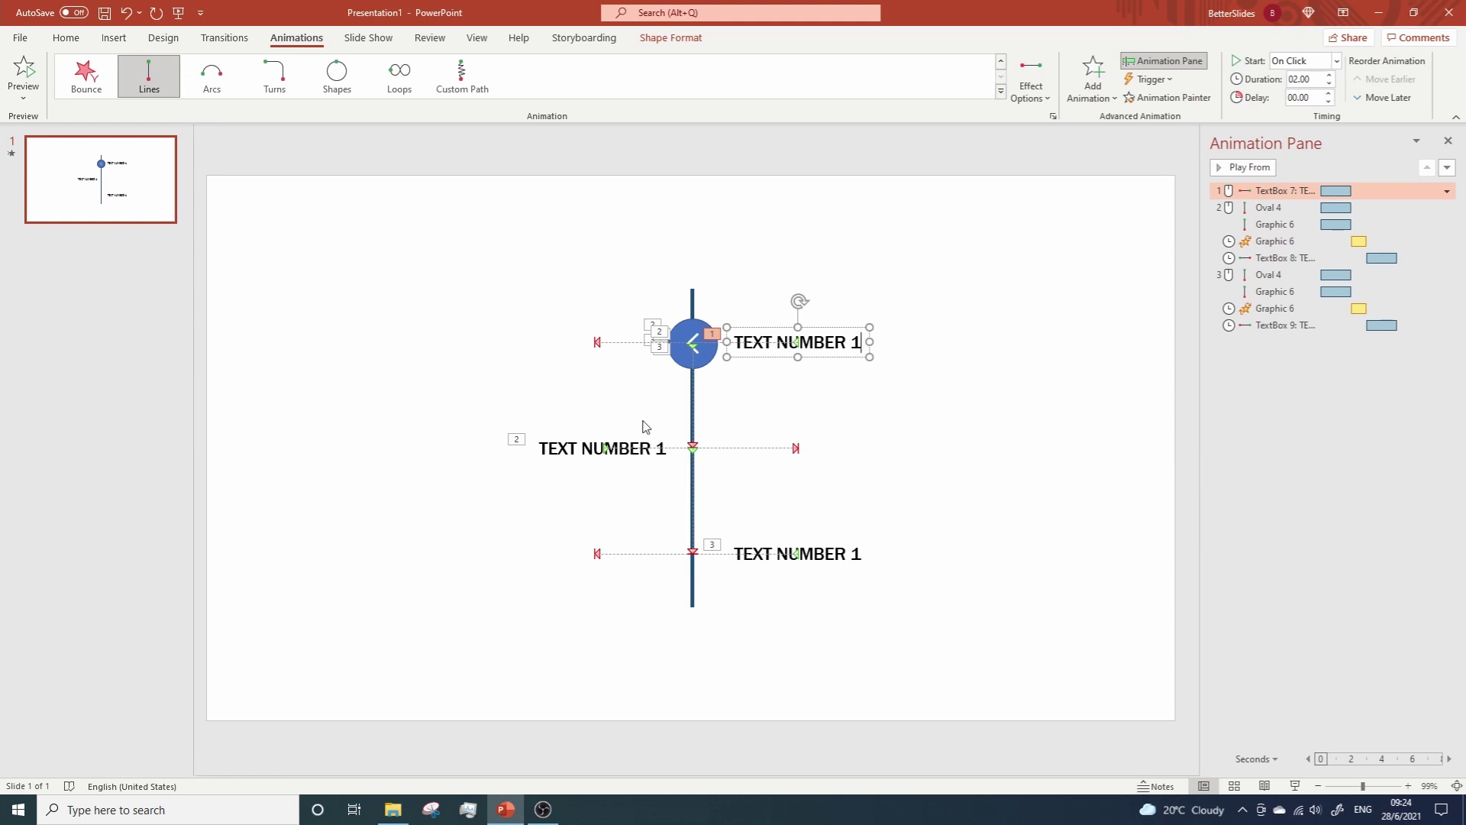
shift+click(558, 451)
shift+click(828, 563)
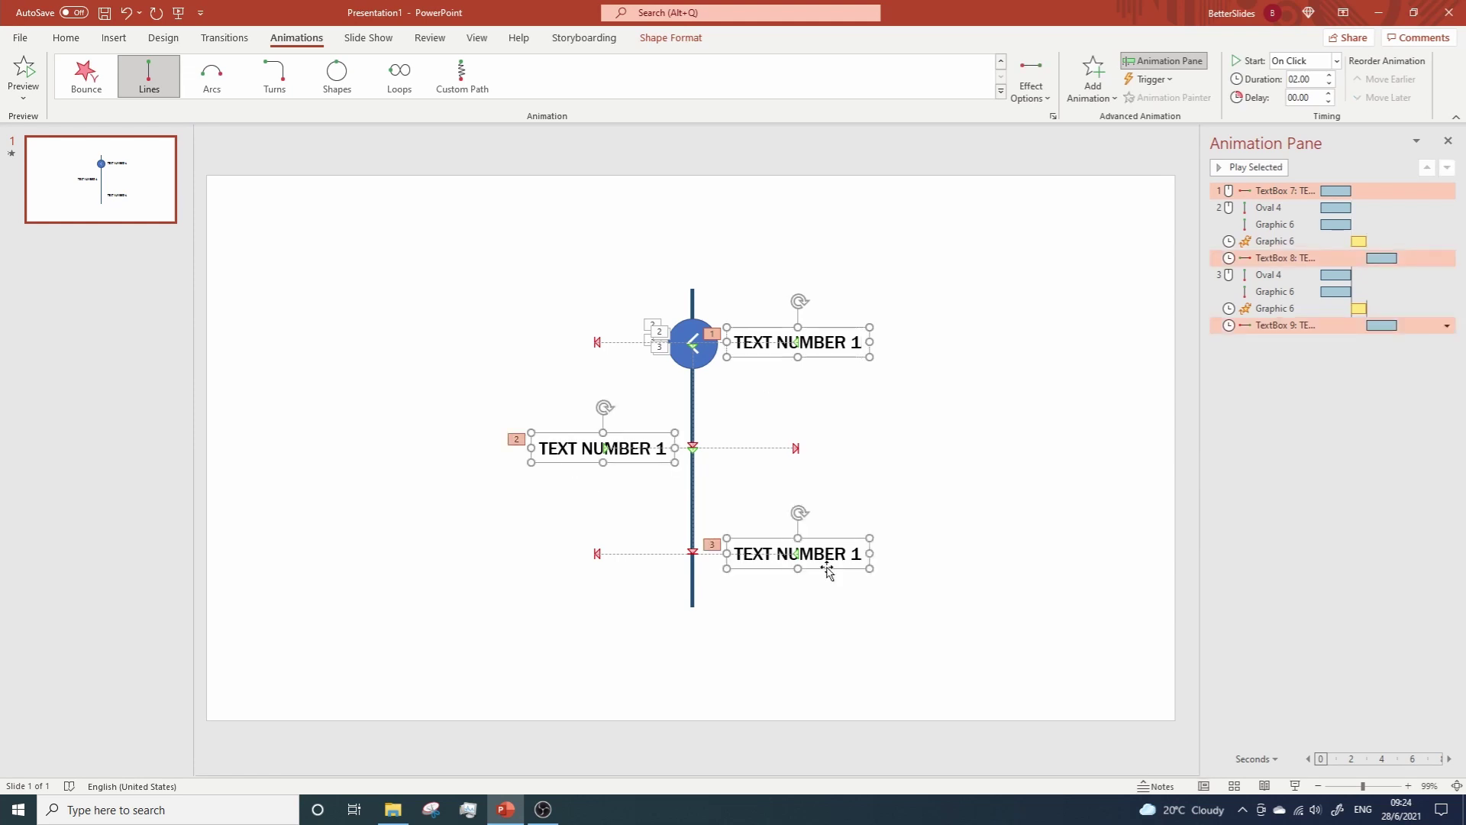
right_click(827, 566)
click(886, 403)
click(937, 419)
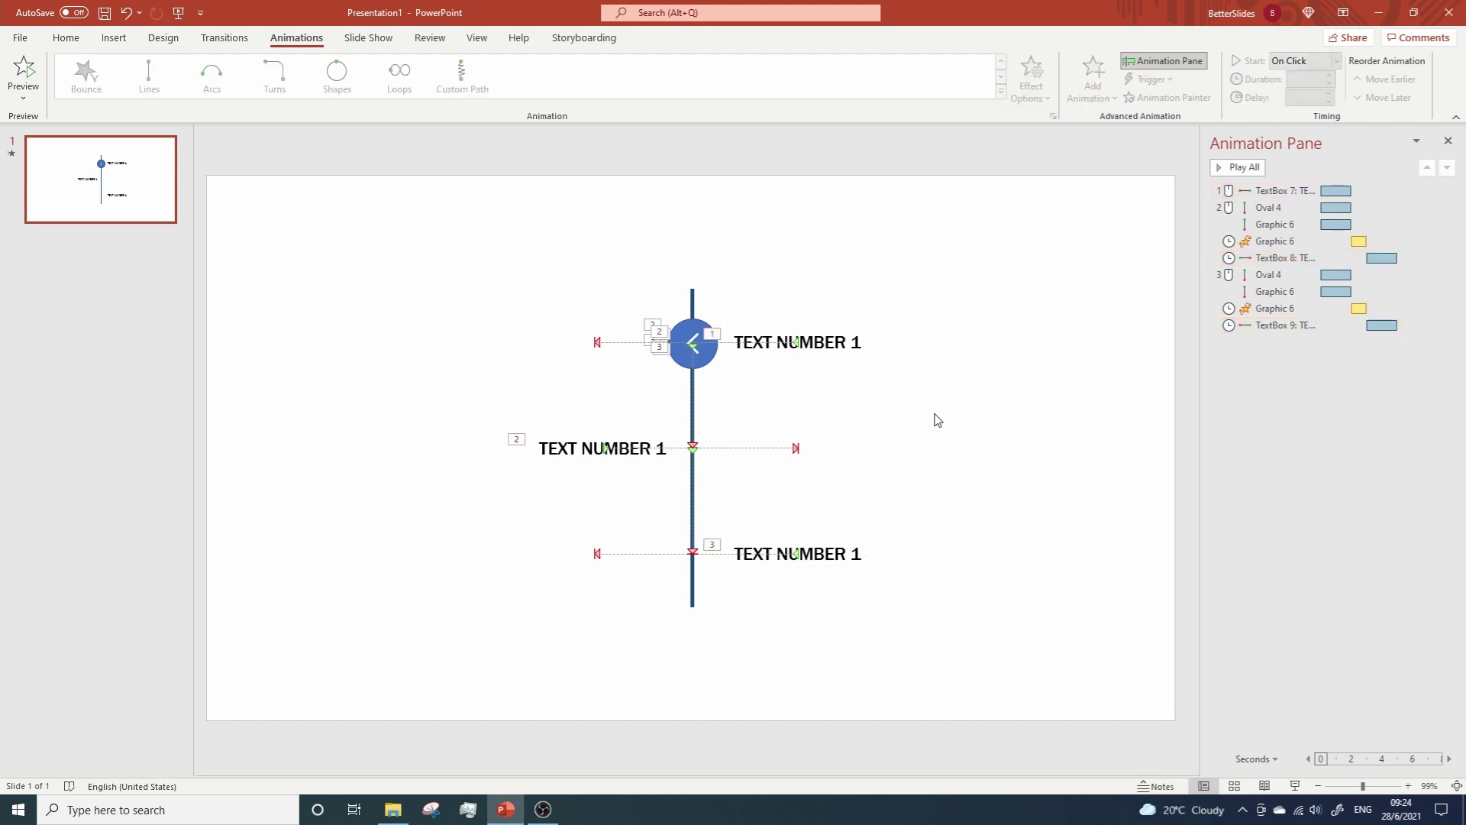
Step: Add a new second slide and delete its placeholders to leave it blank
click(49, 255)
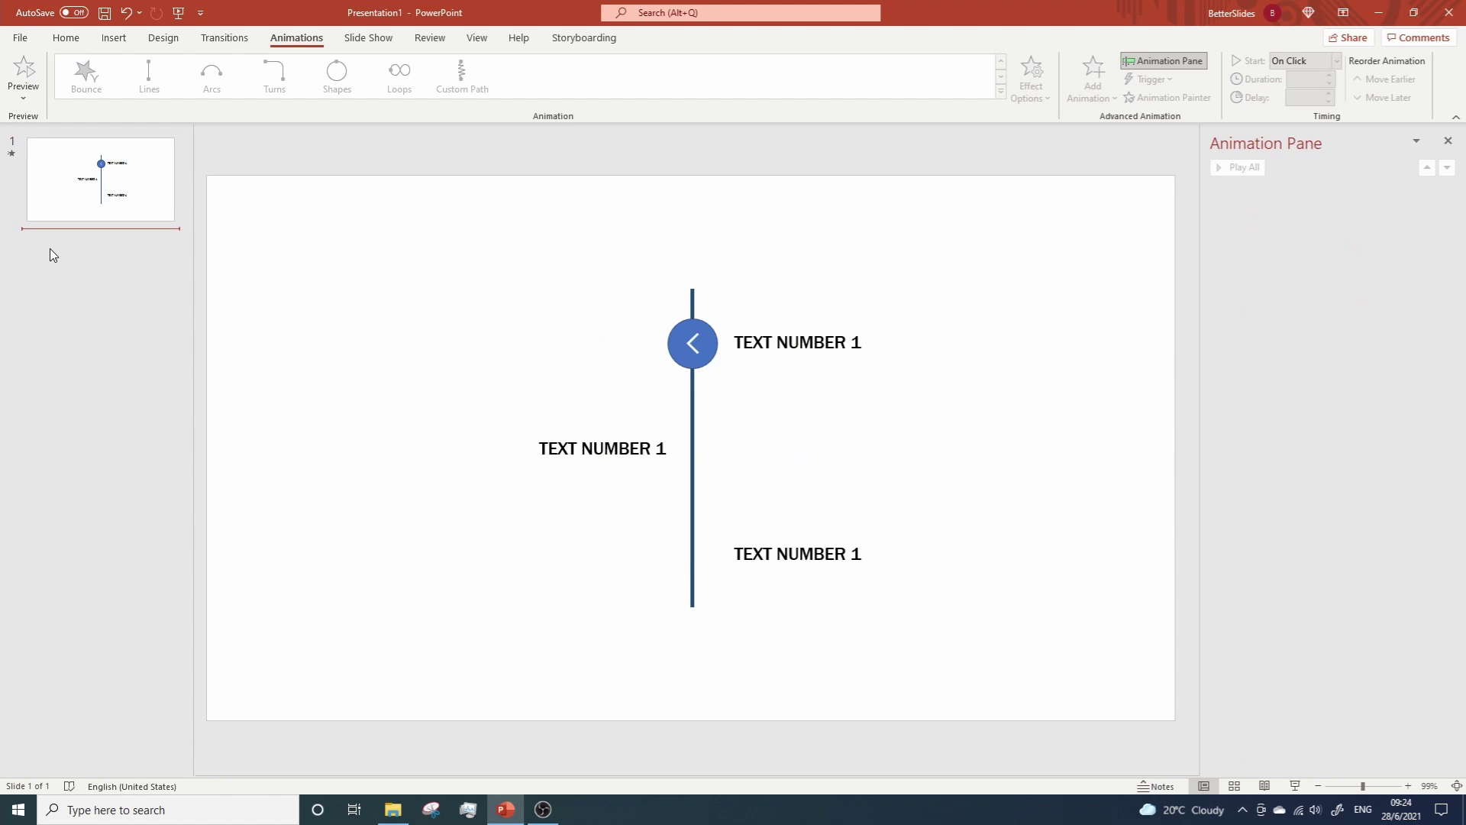
right_click(50, 254)
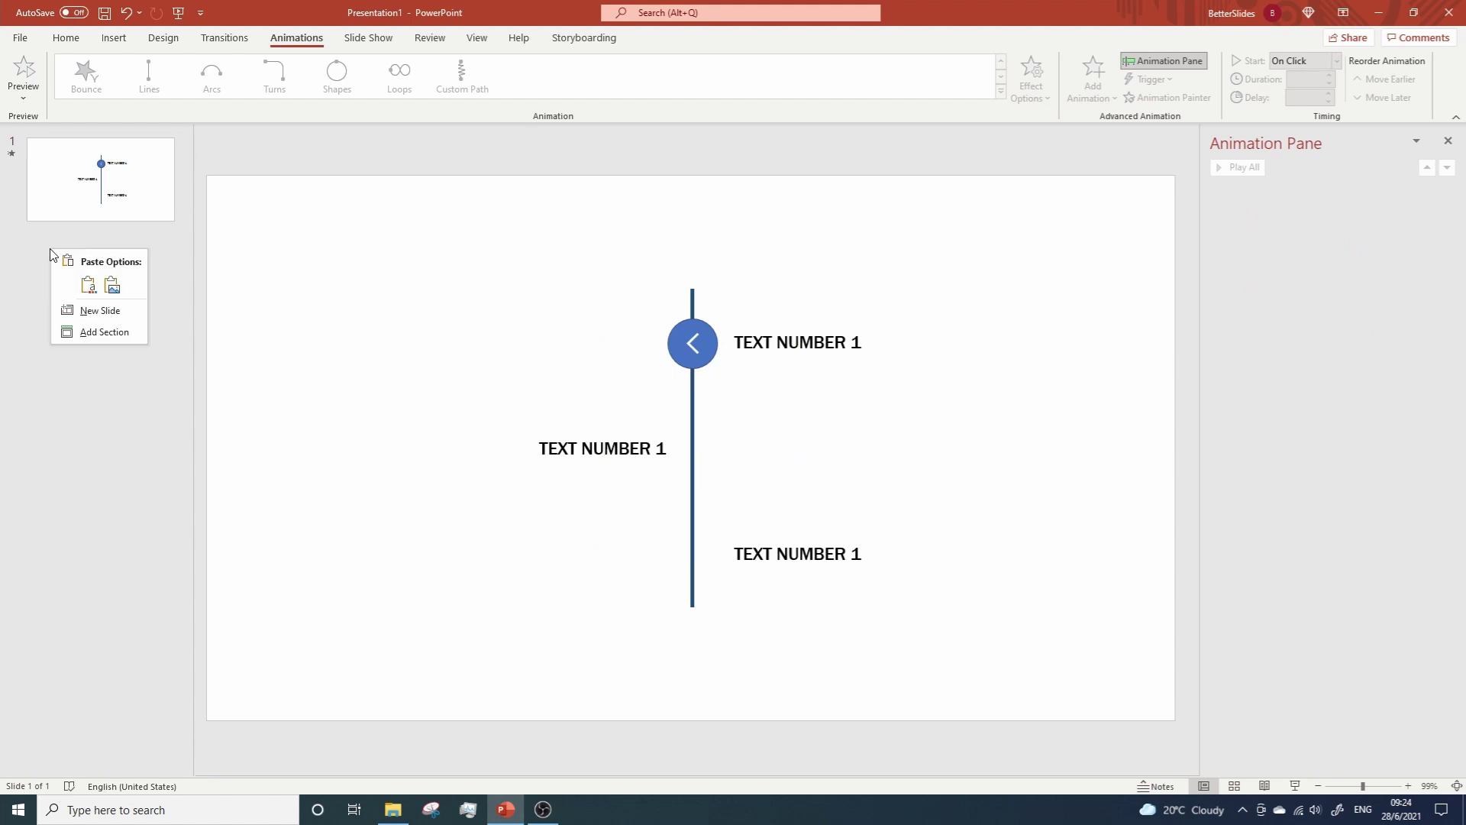
click(100, 310)
drag(227, 180, 1151, 690)
key(Delete)
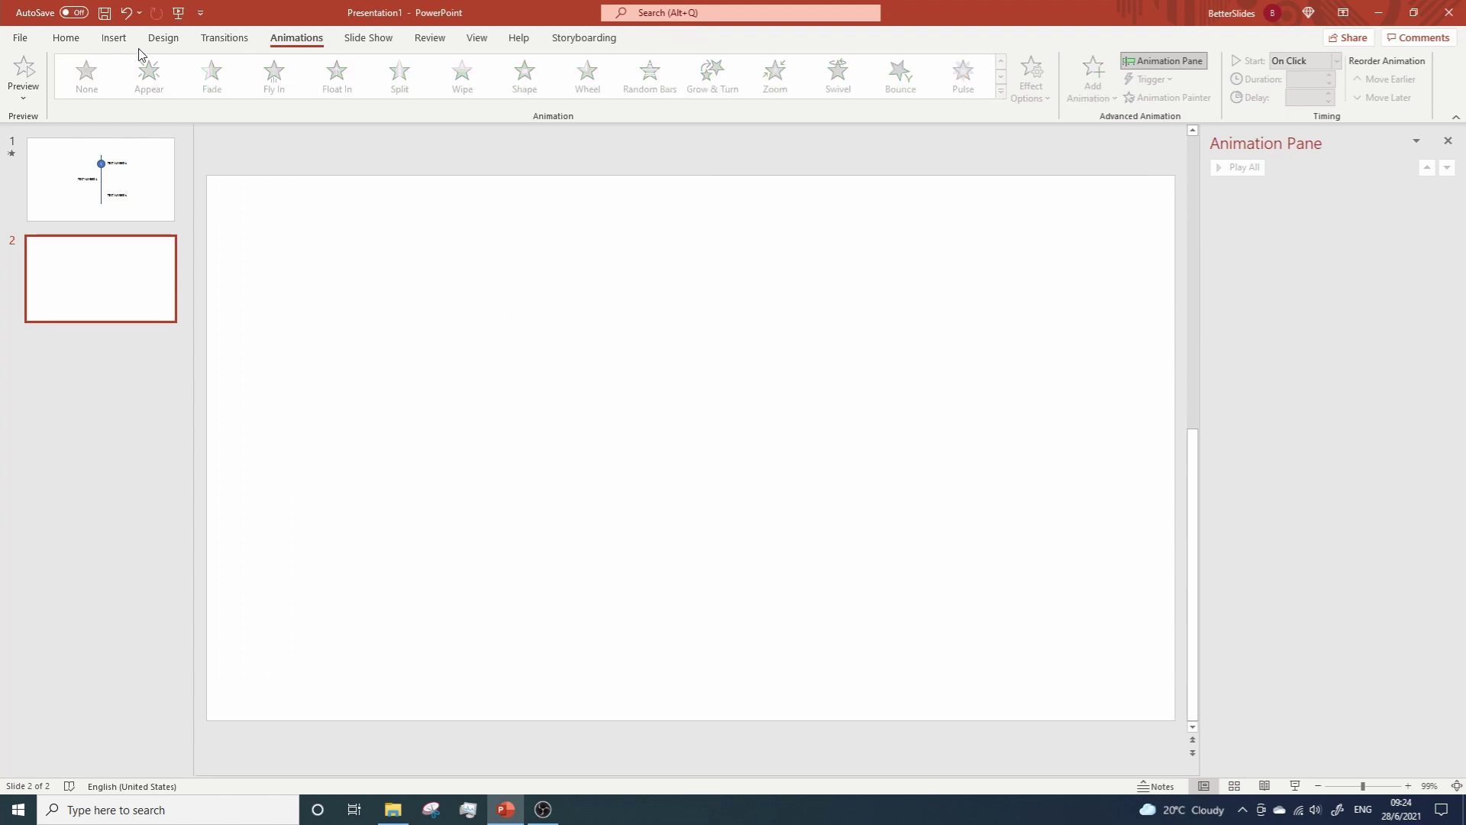
Step: Insert a bamboo illustration from the Stock Images Illustrations library onto slide 2
click(114, 38)
click(108, 95)
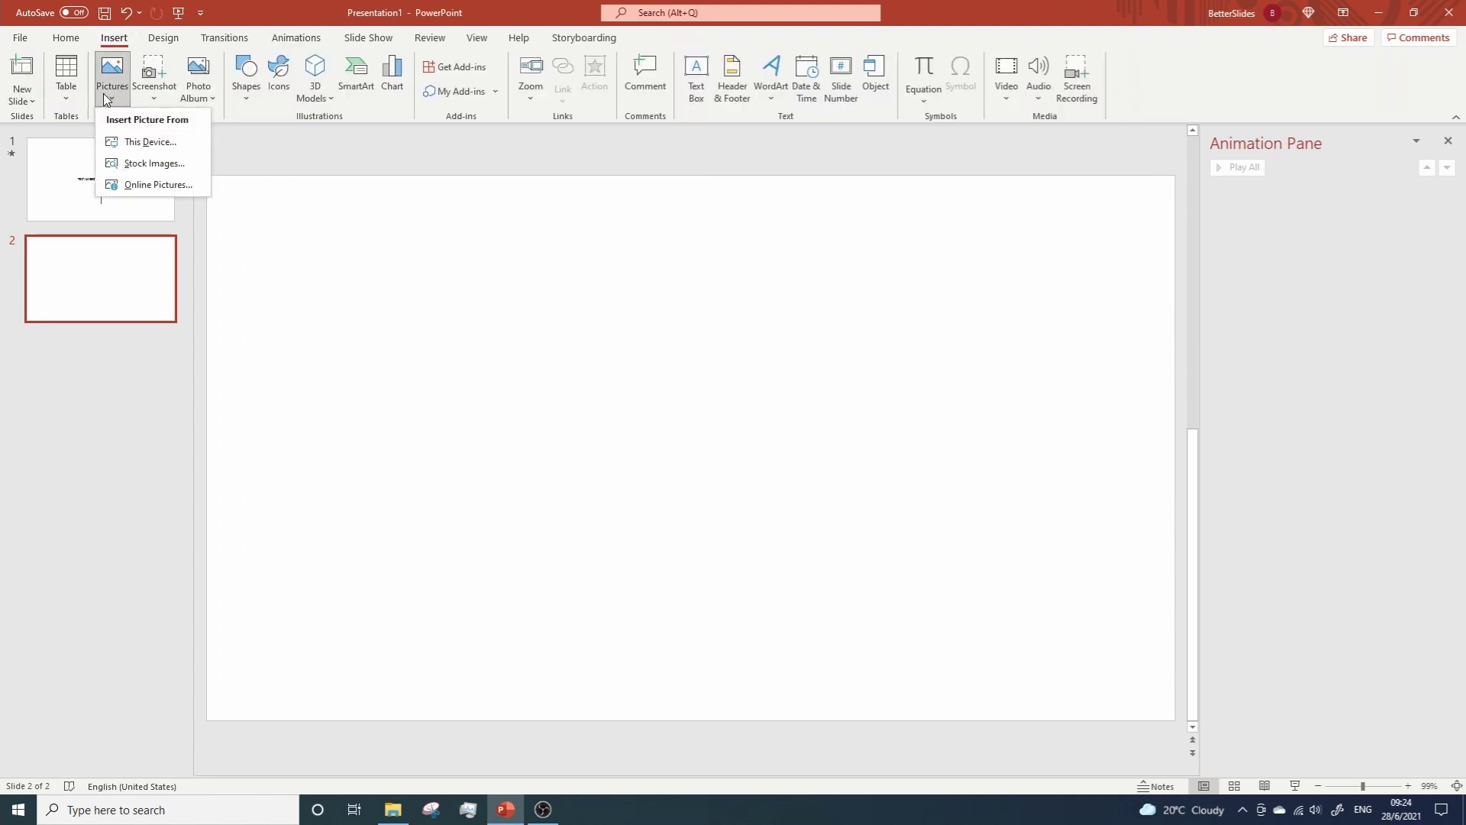
click(138, 163)
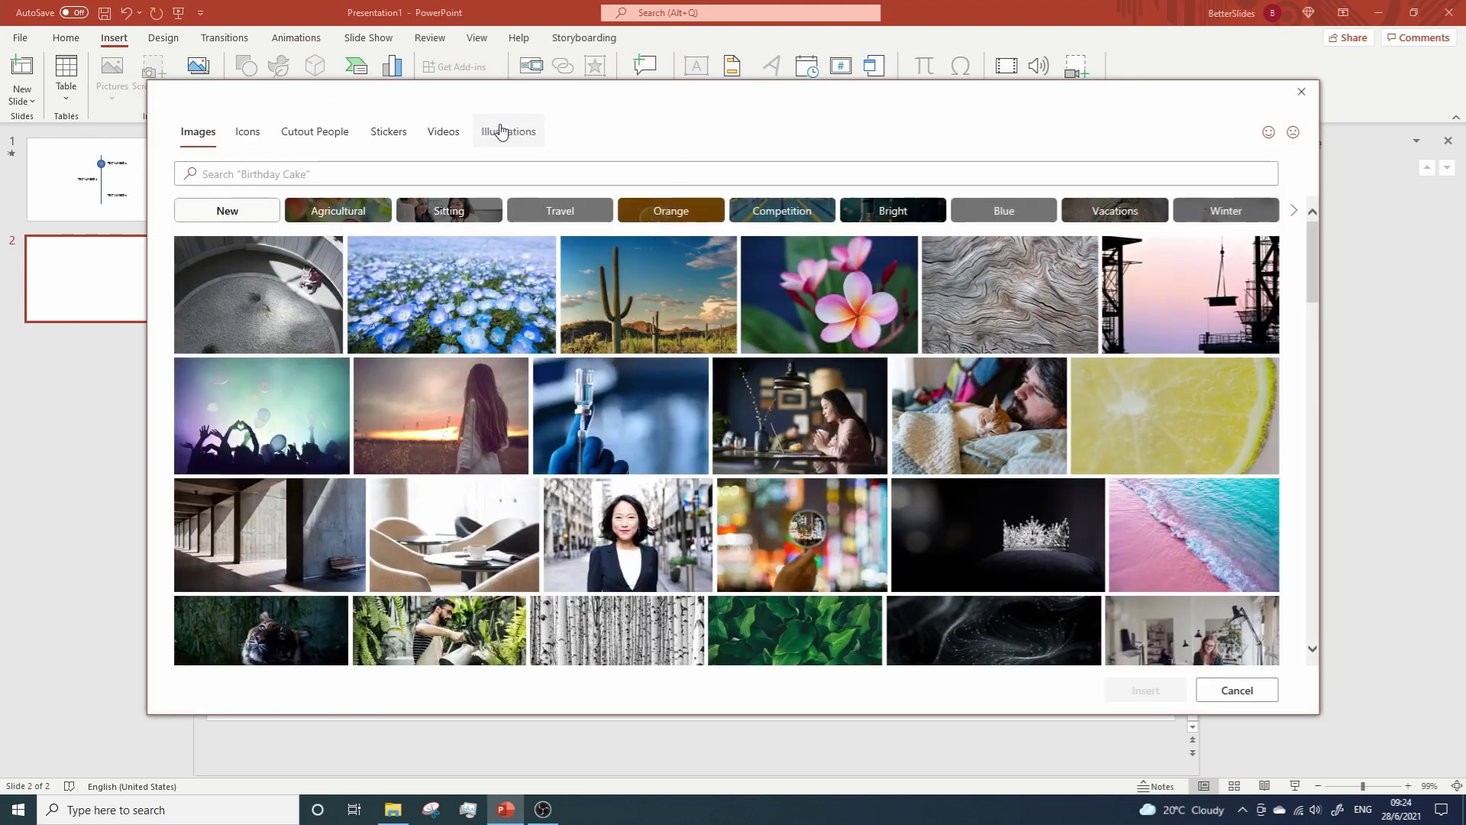
click(500, 144)
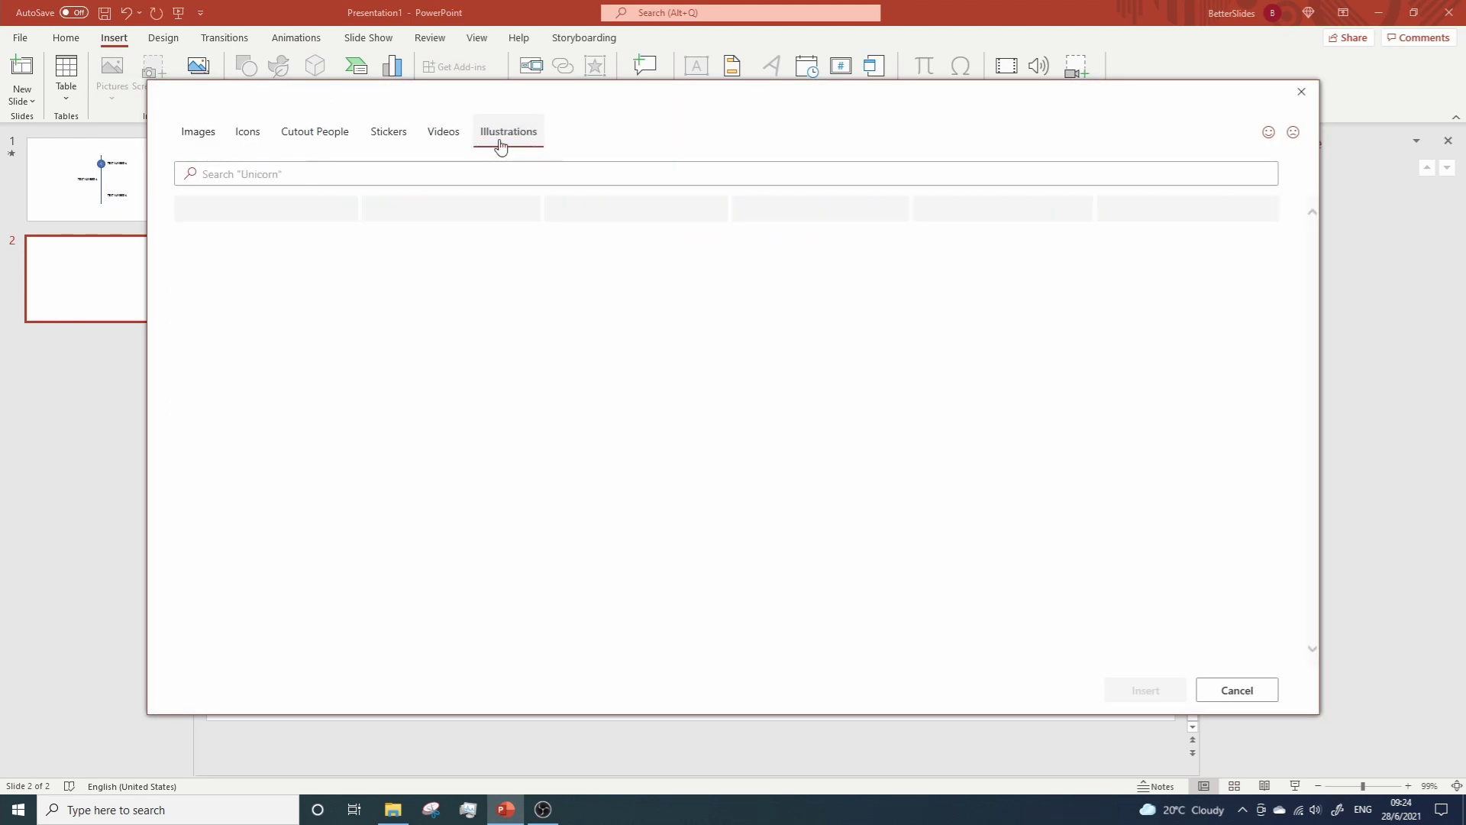
click(374, 175)
text(bamboo)
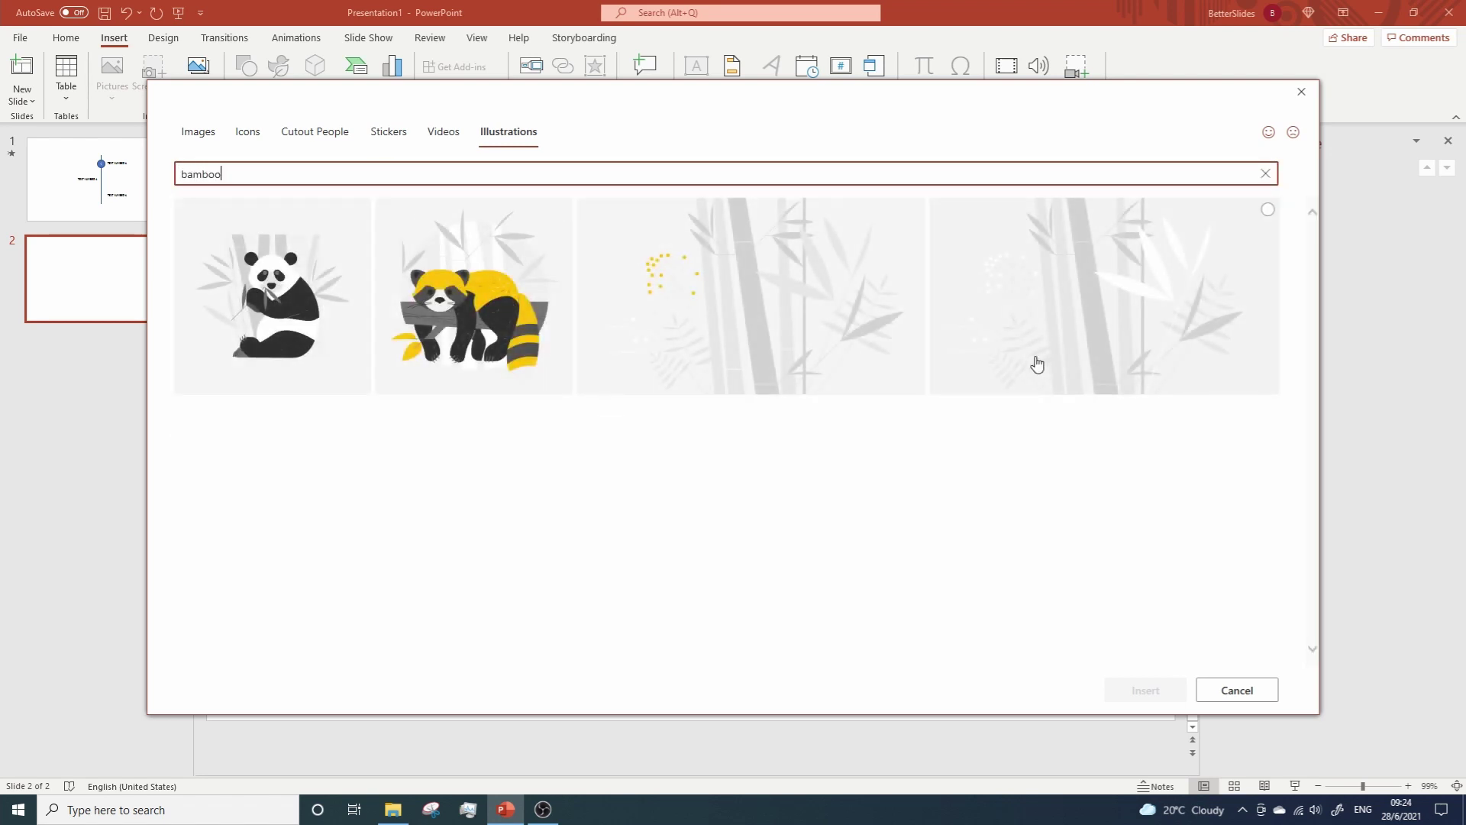
click(1018, 373)
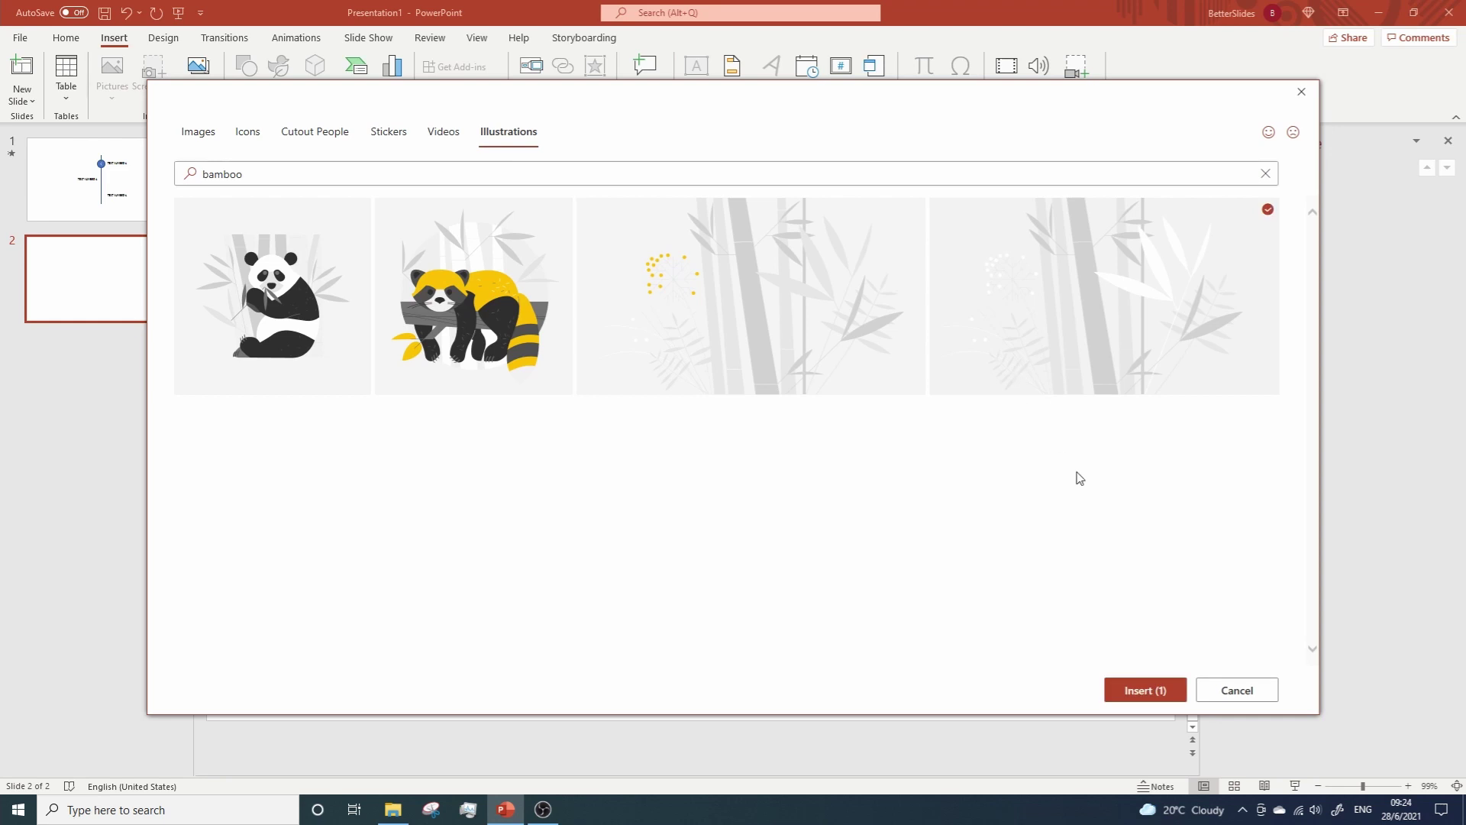
click(1146, 690)
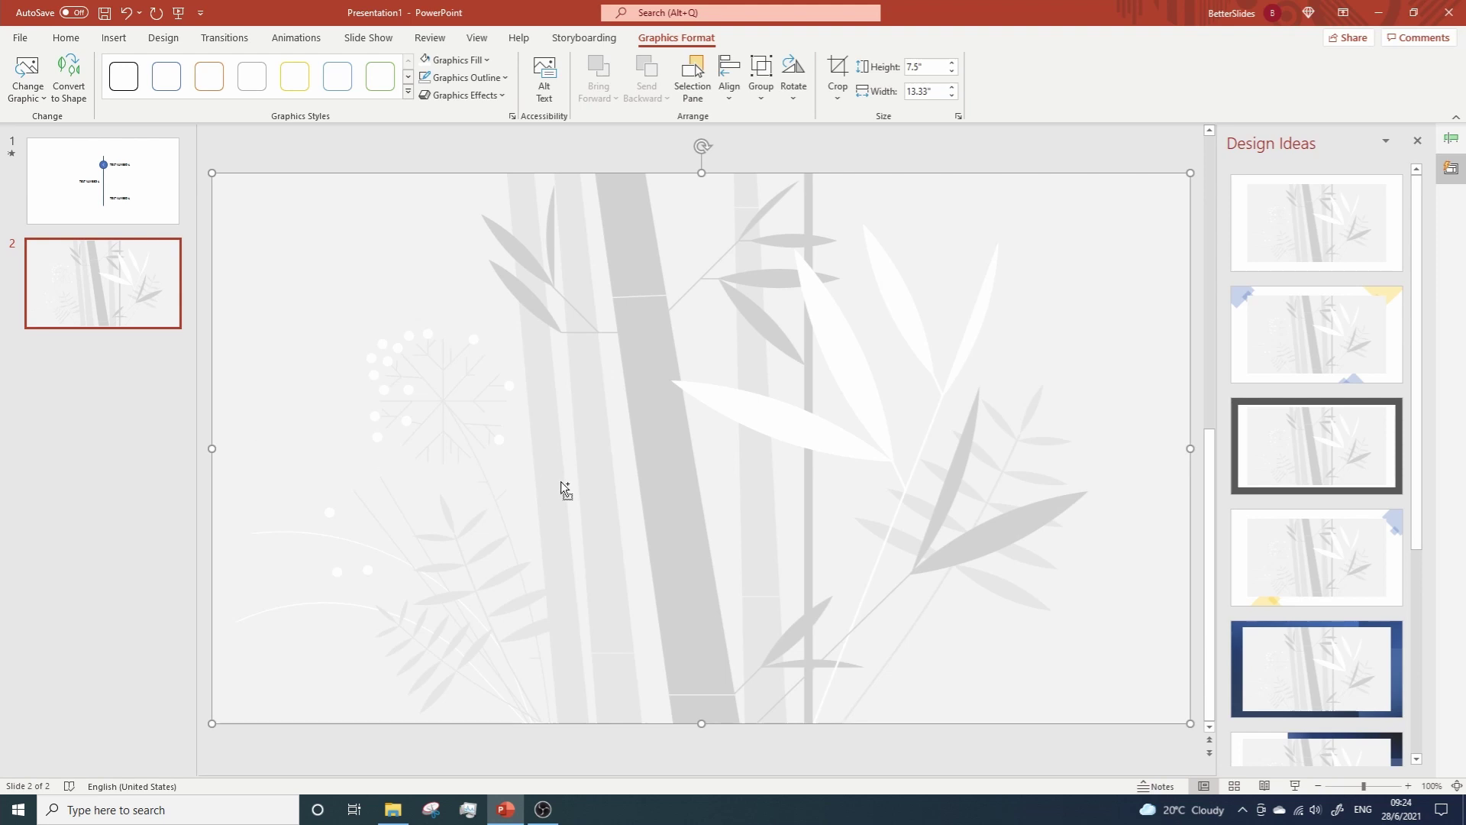
Step: Paste the bamboo illustration onto slide 1, send it to back, and draw a rectangle over the top label
click(145, 221)
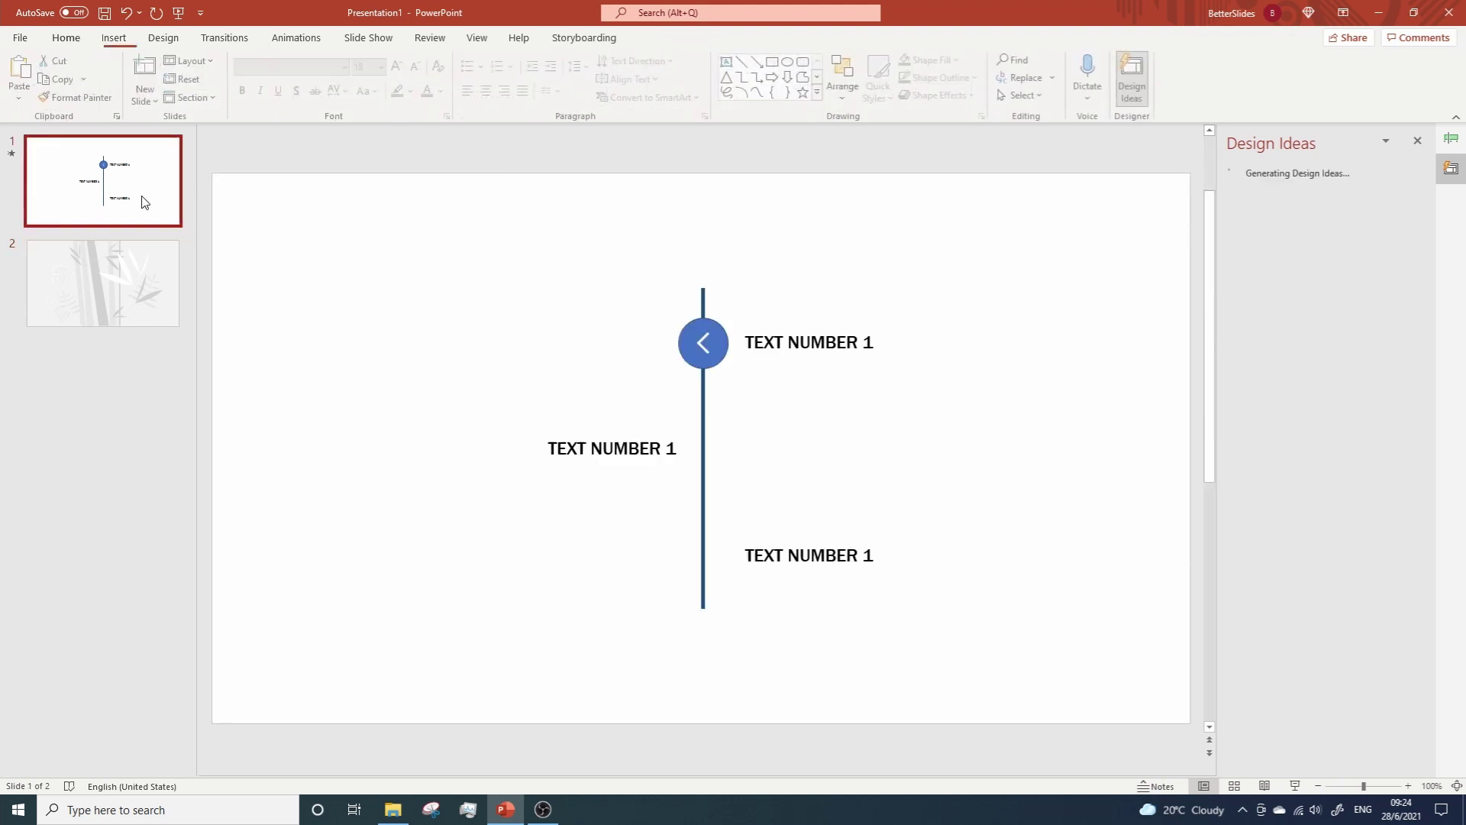
key(ctrl+v)
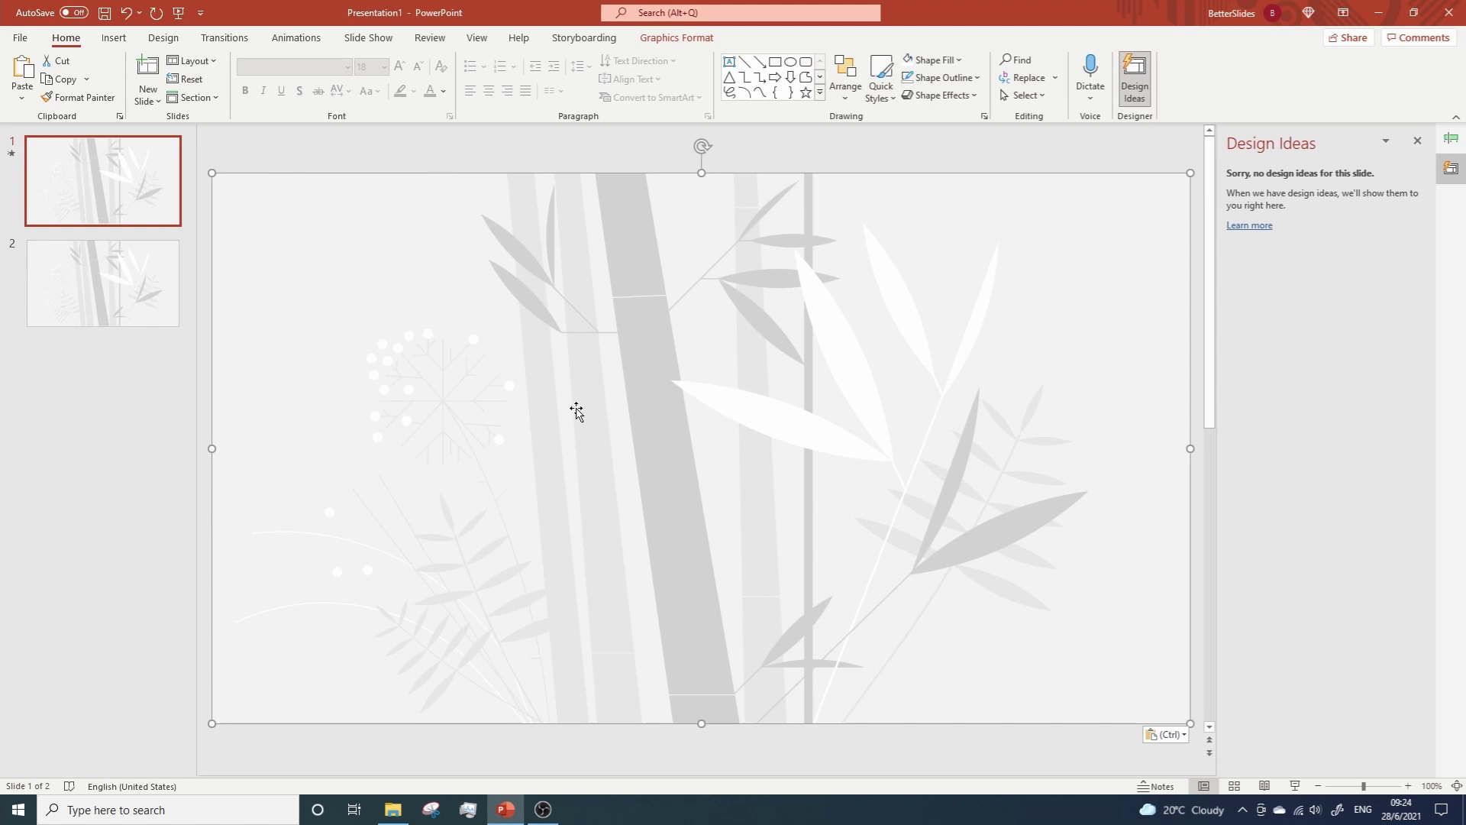
right_click(577, 411)
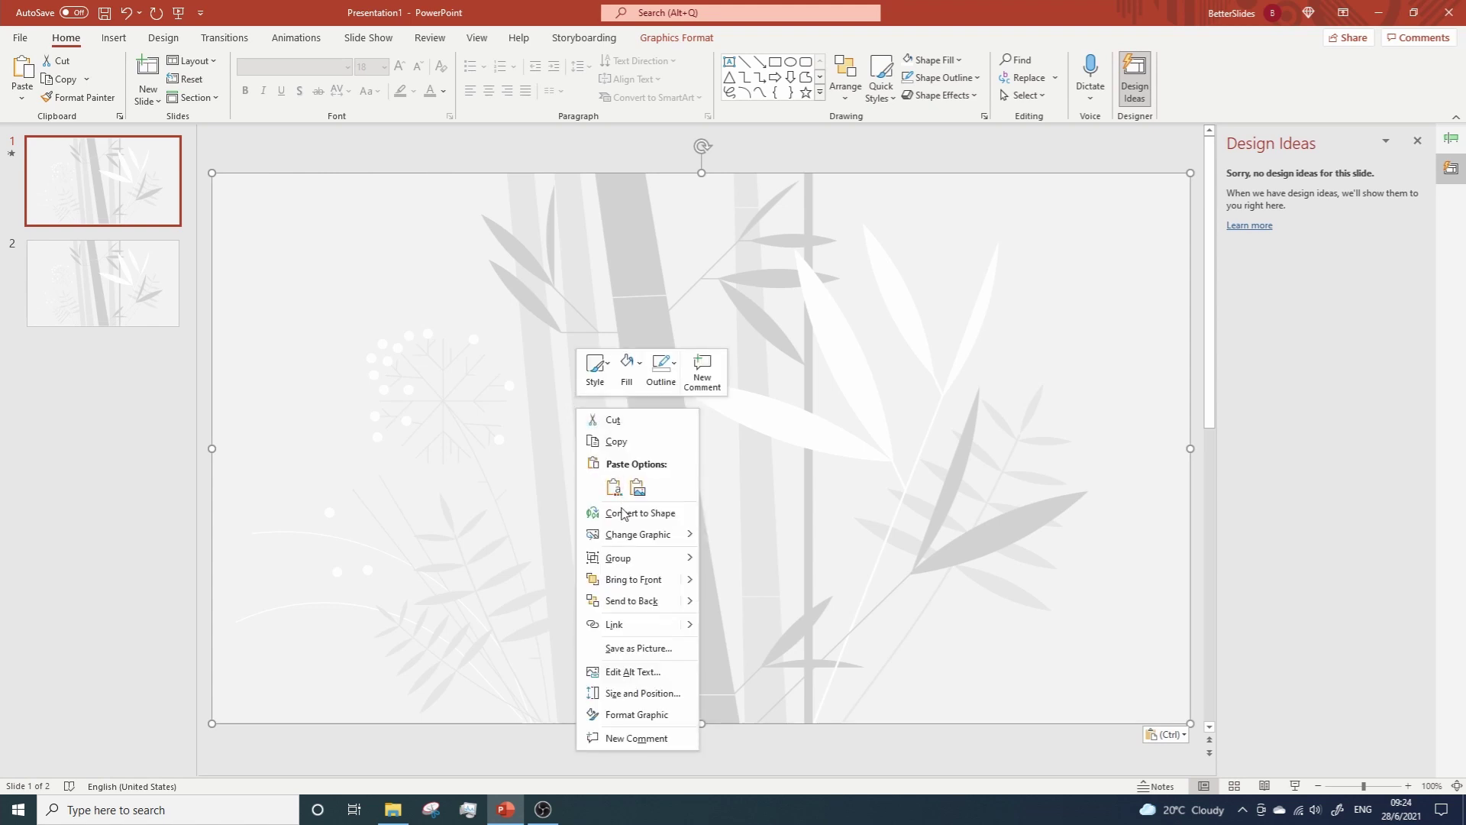
click(622, 601)
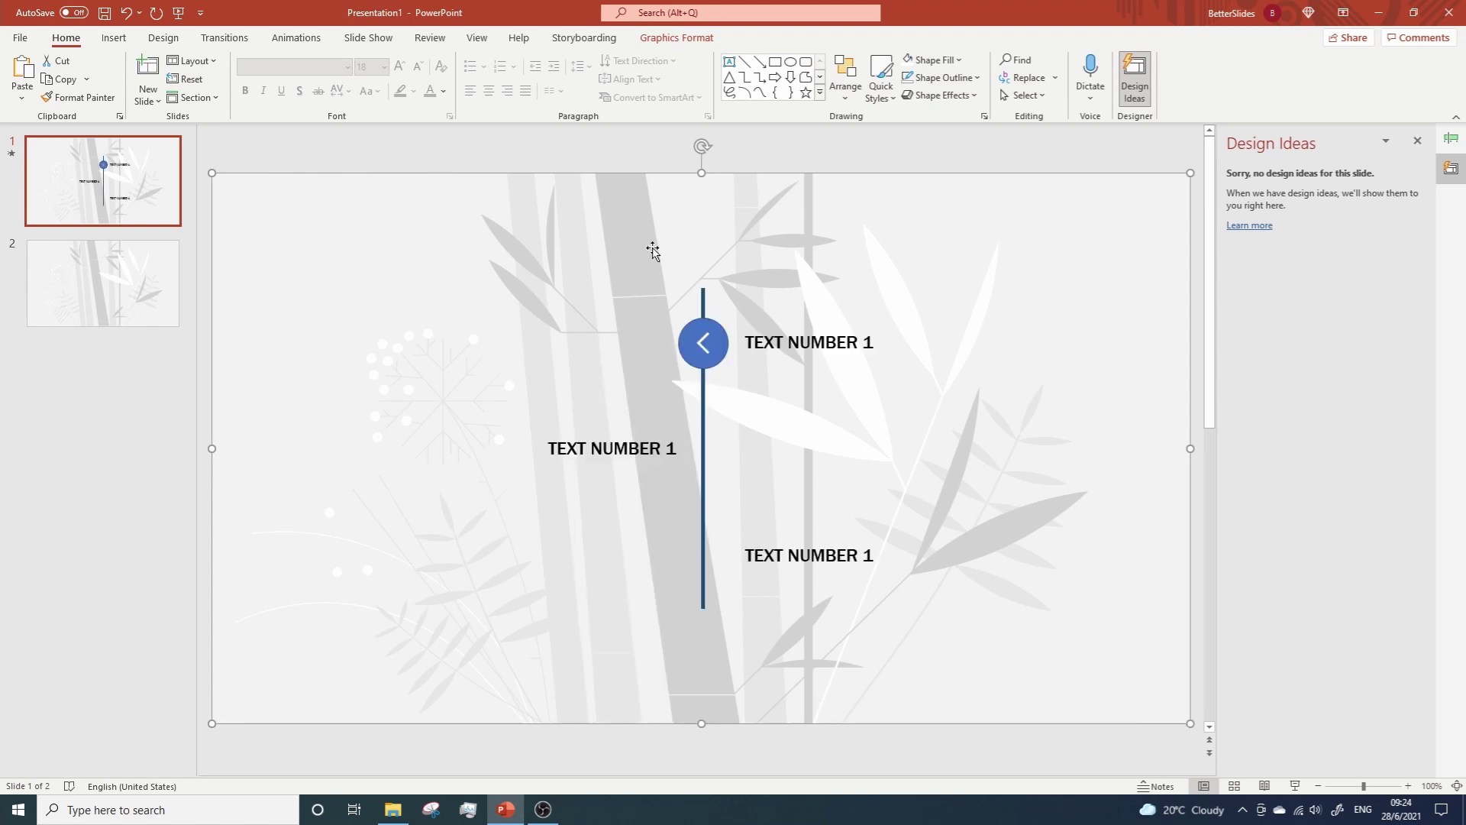
click(772, 67)
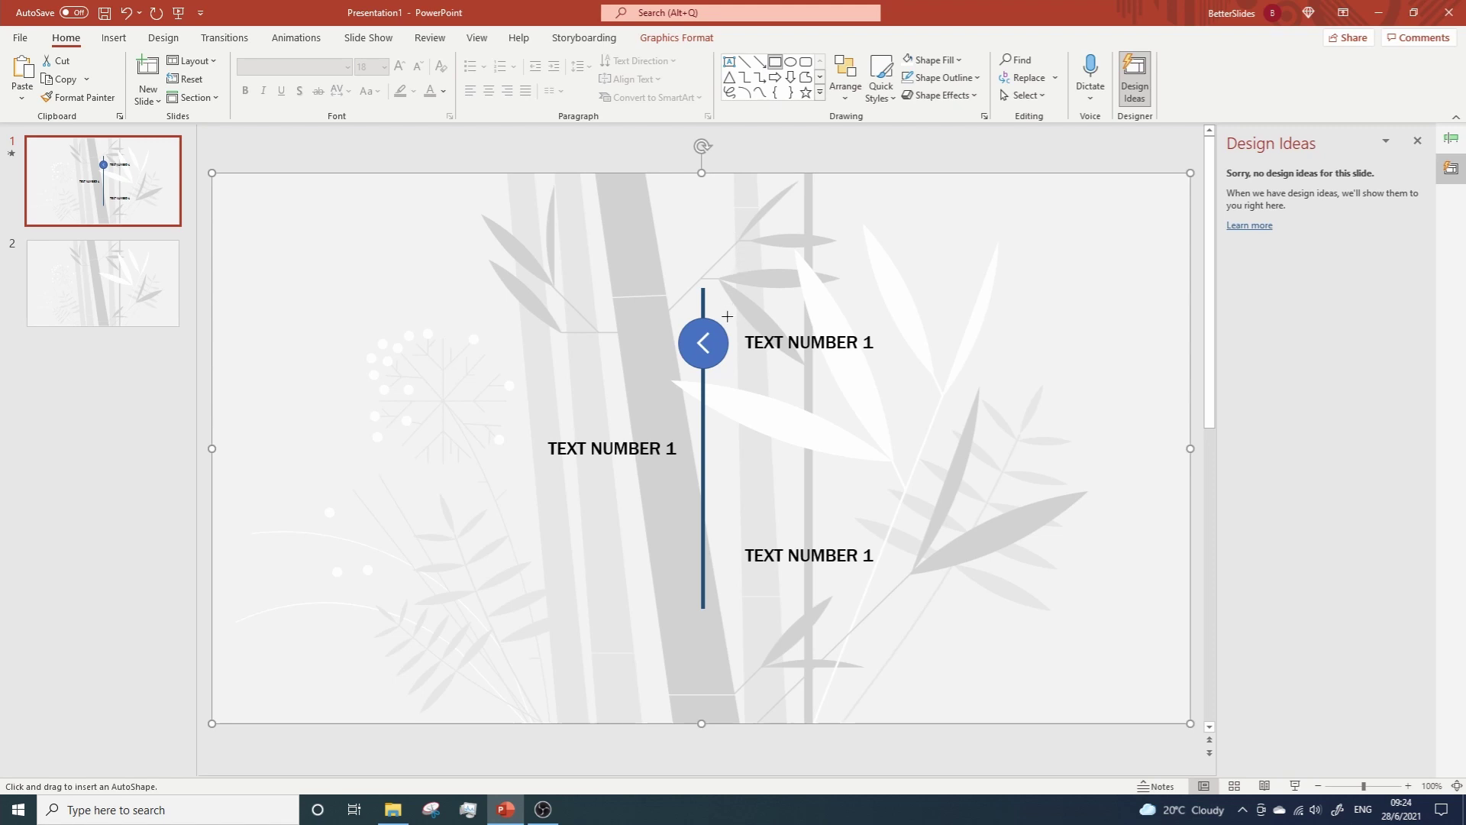
drag(710, 307, 917, 377)
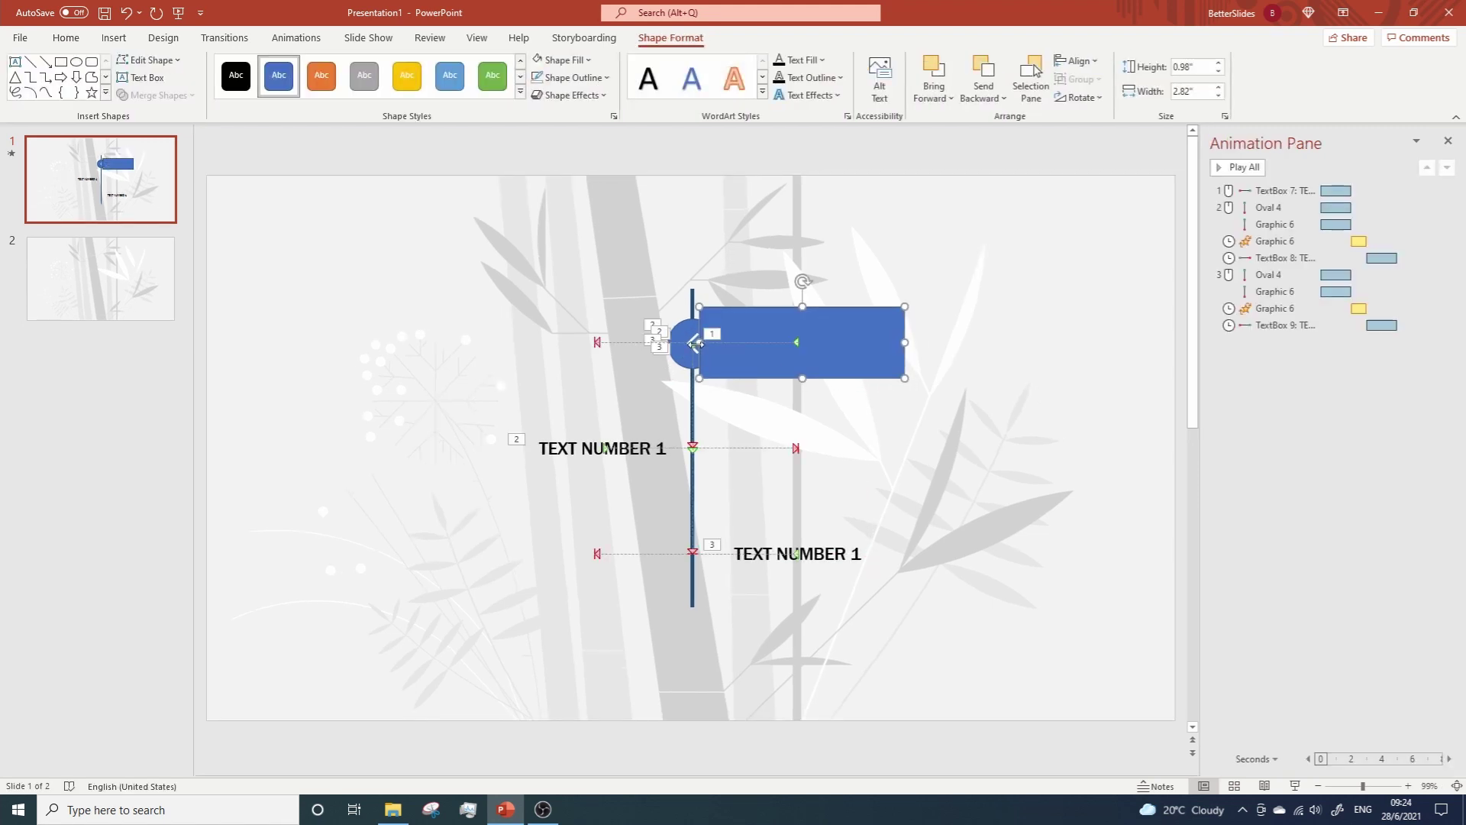
Step: Widen the rectangle to 2.9 inches and duplicate it over the other TEXT NUMBER 1 labels
drag(697, 343, 693, 342)
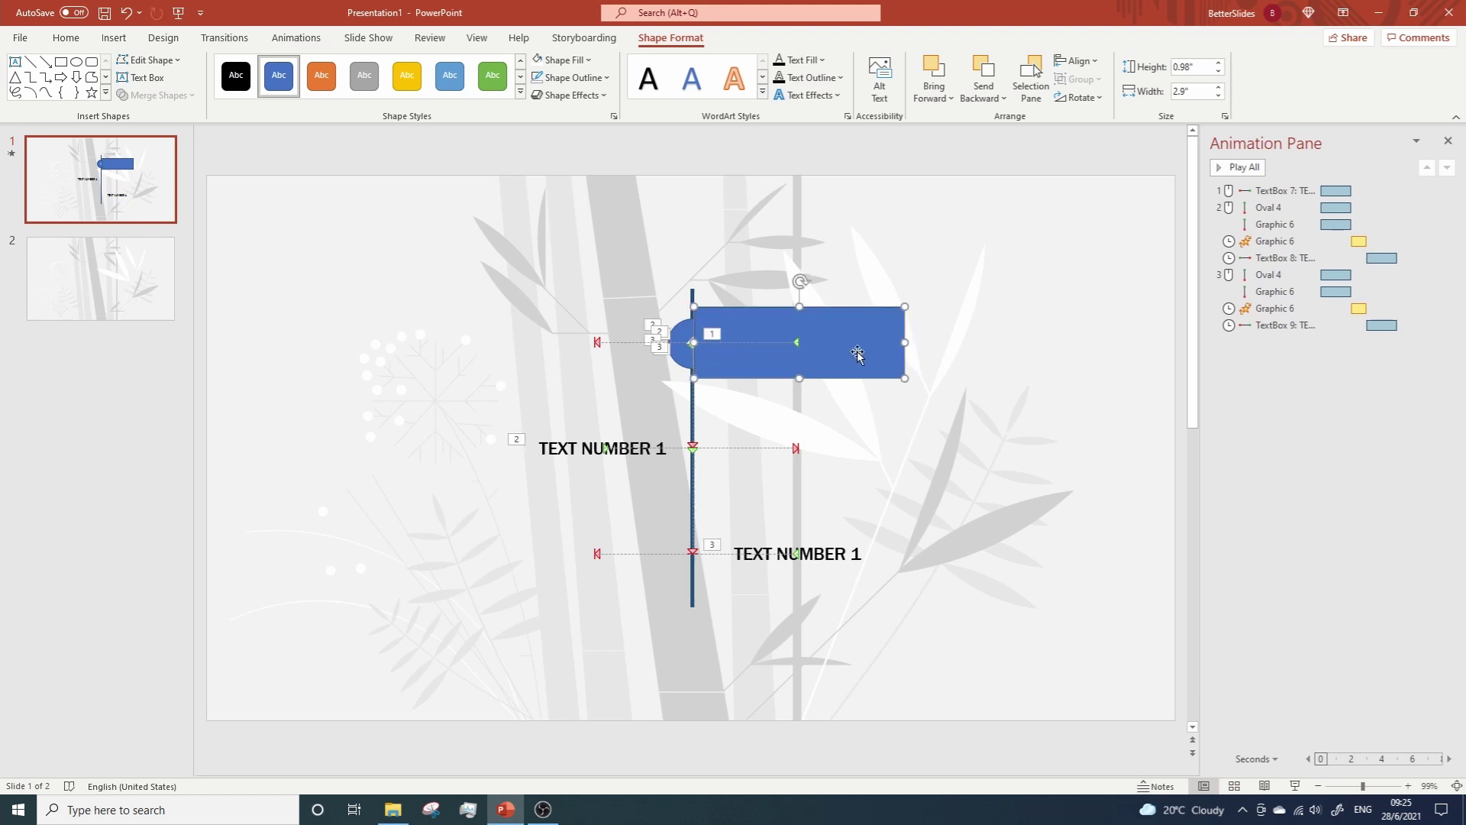
key(ctrl+c)
key(ctrl+v)
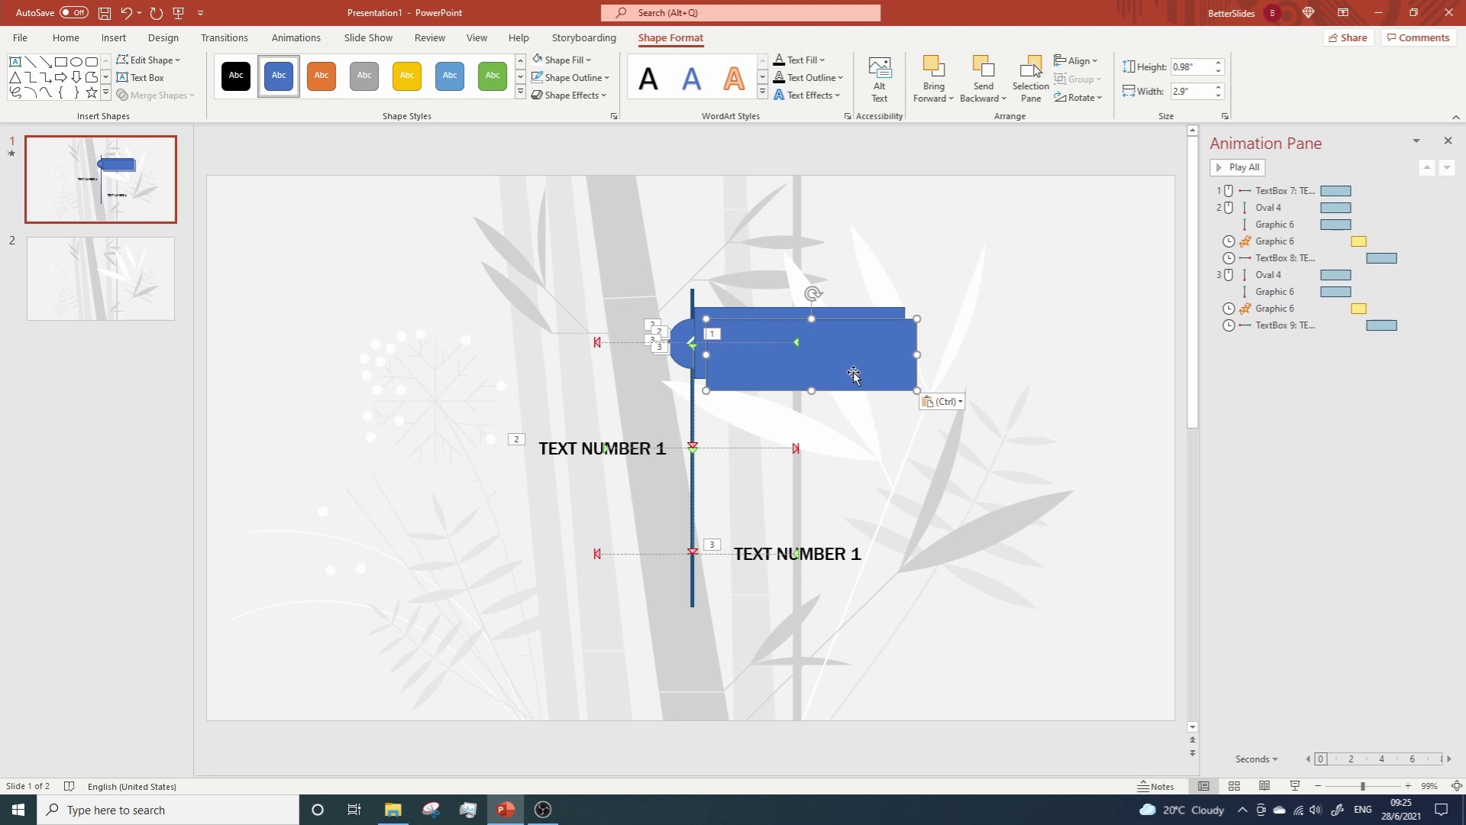
drag(854, 374, 759, 554)
key(ctrl+c)
key(ctrl+v)
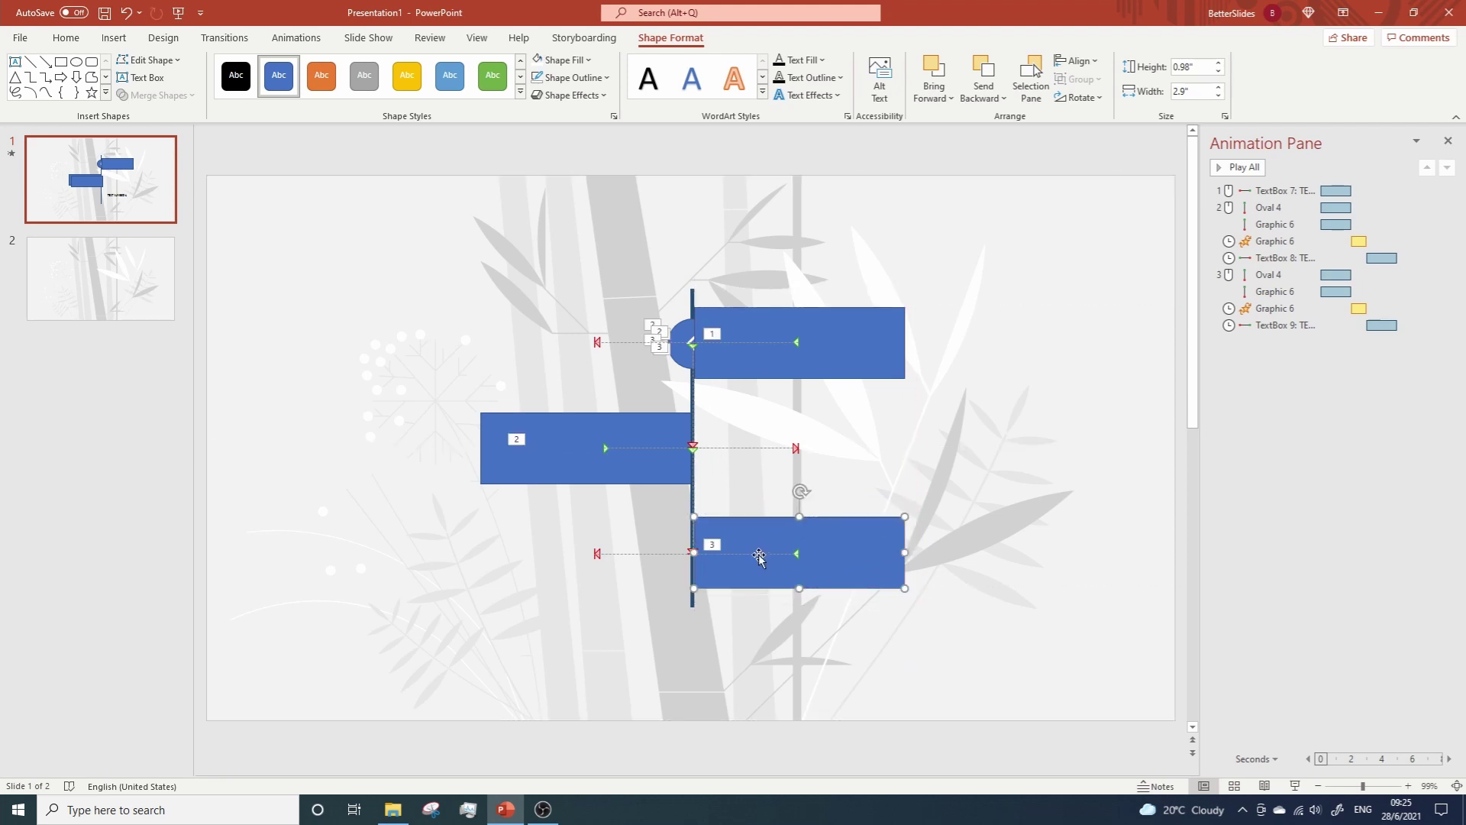
Step: Select all three rectangles and remove them from slide 1
shift+click(540, 457)
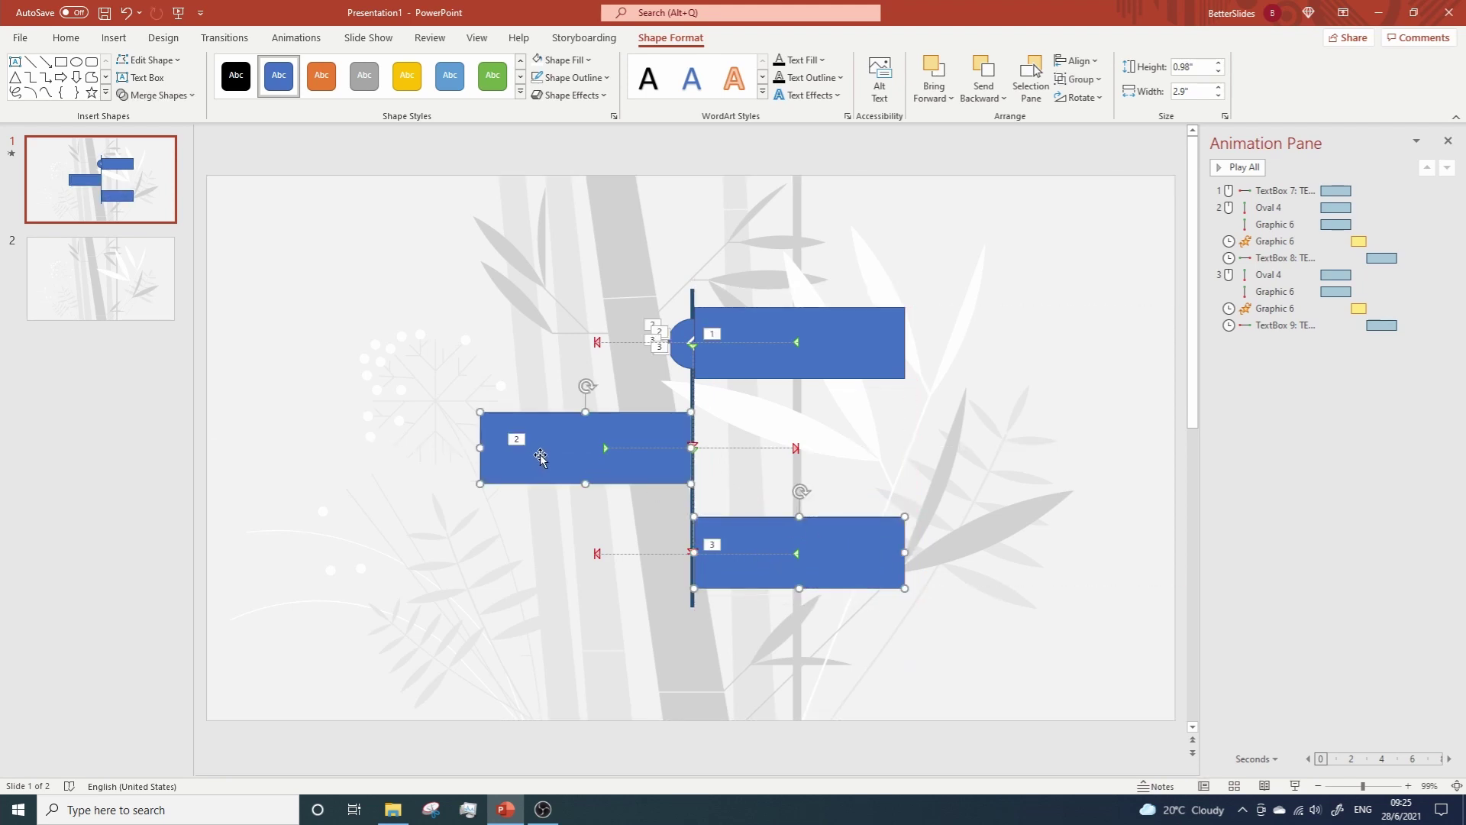
shift+click(847, 353)
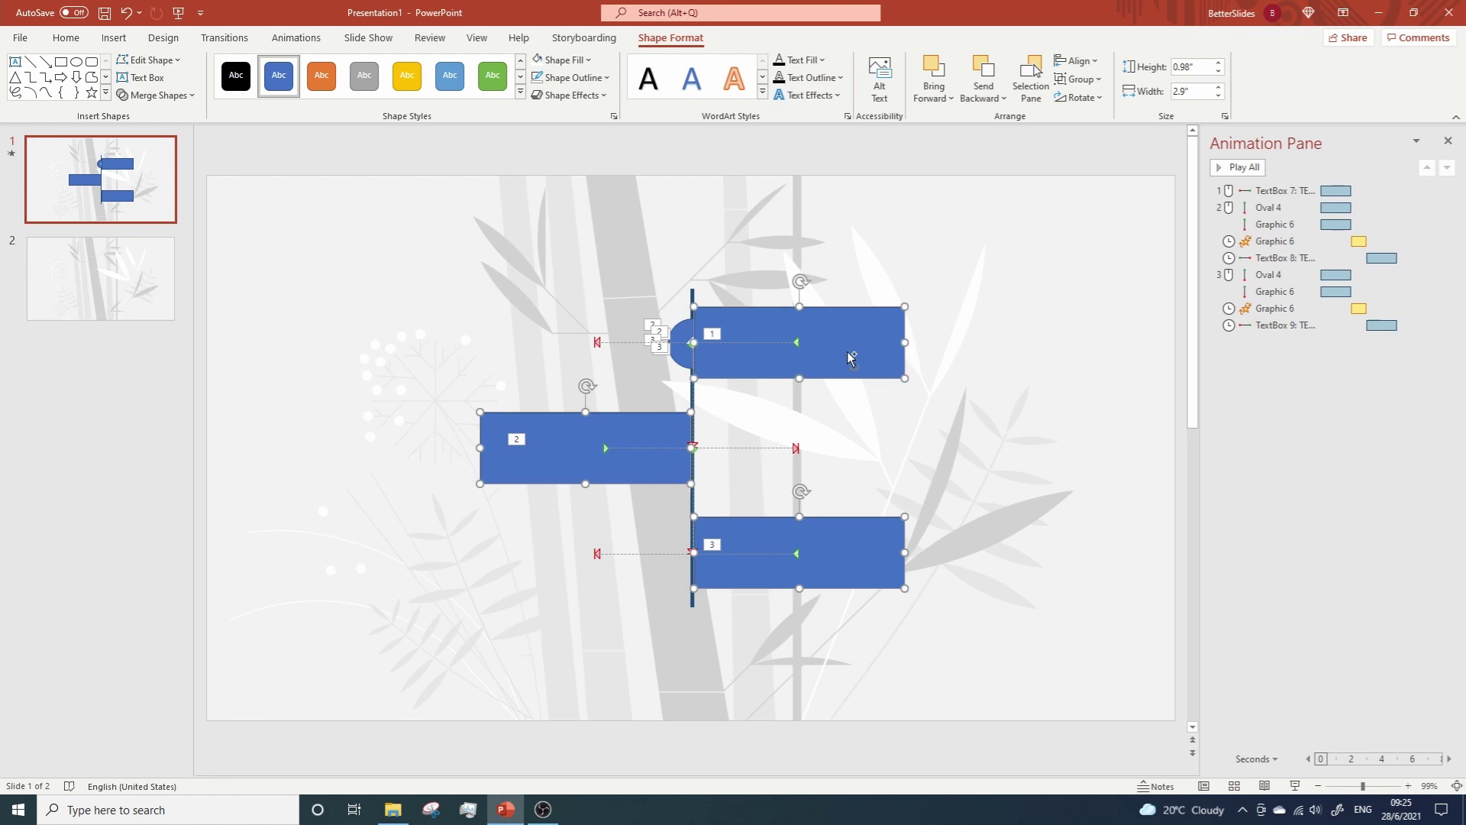
key(Delete)
Step: Paste the three blue rectangles onto slide 2 and select the top one with the bamboo background
click(100, 278)
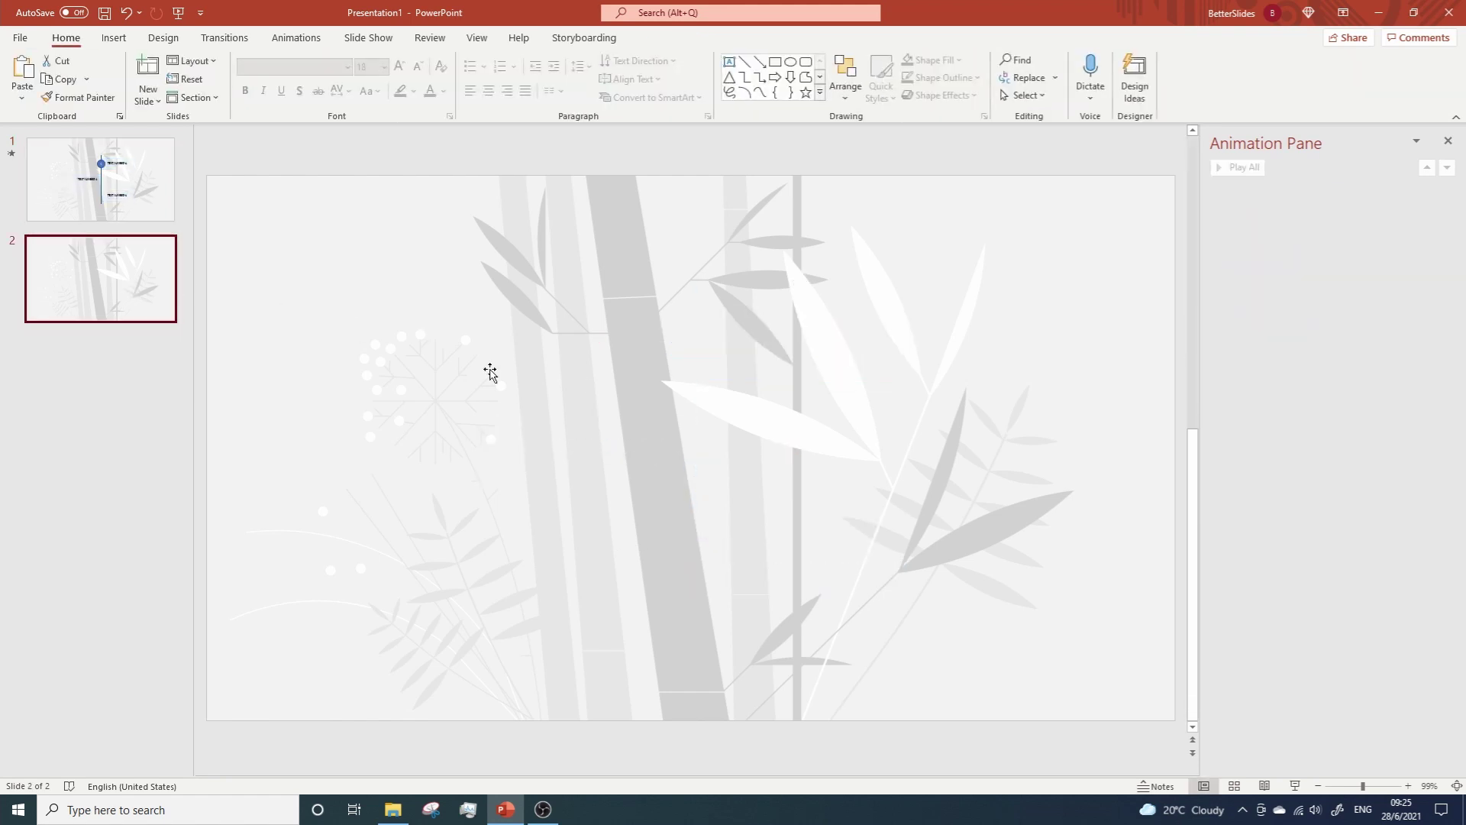
key(ctrl+v)
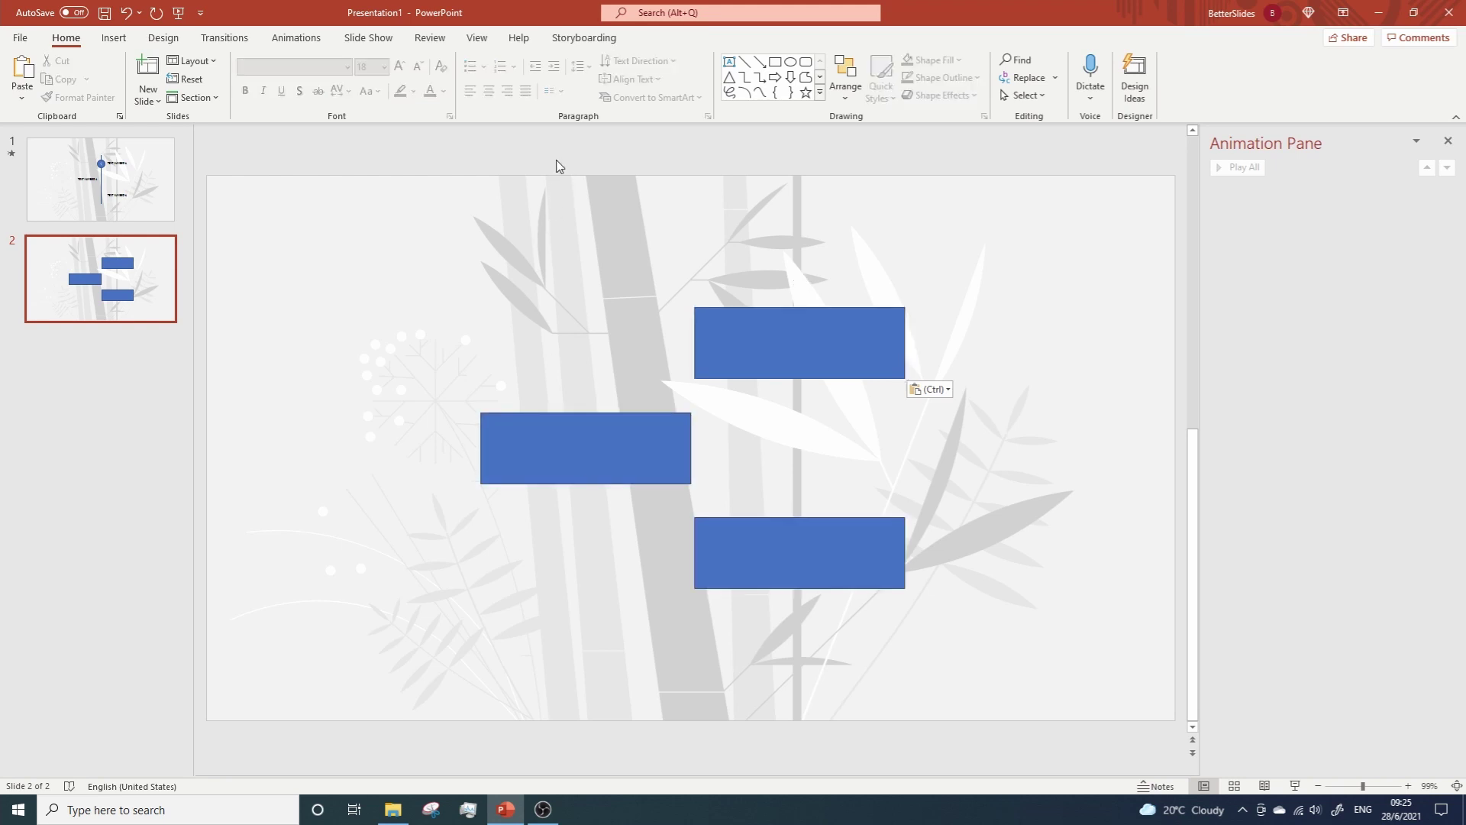
click(737, 328)
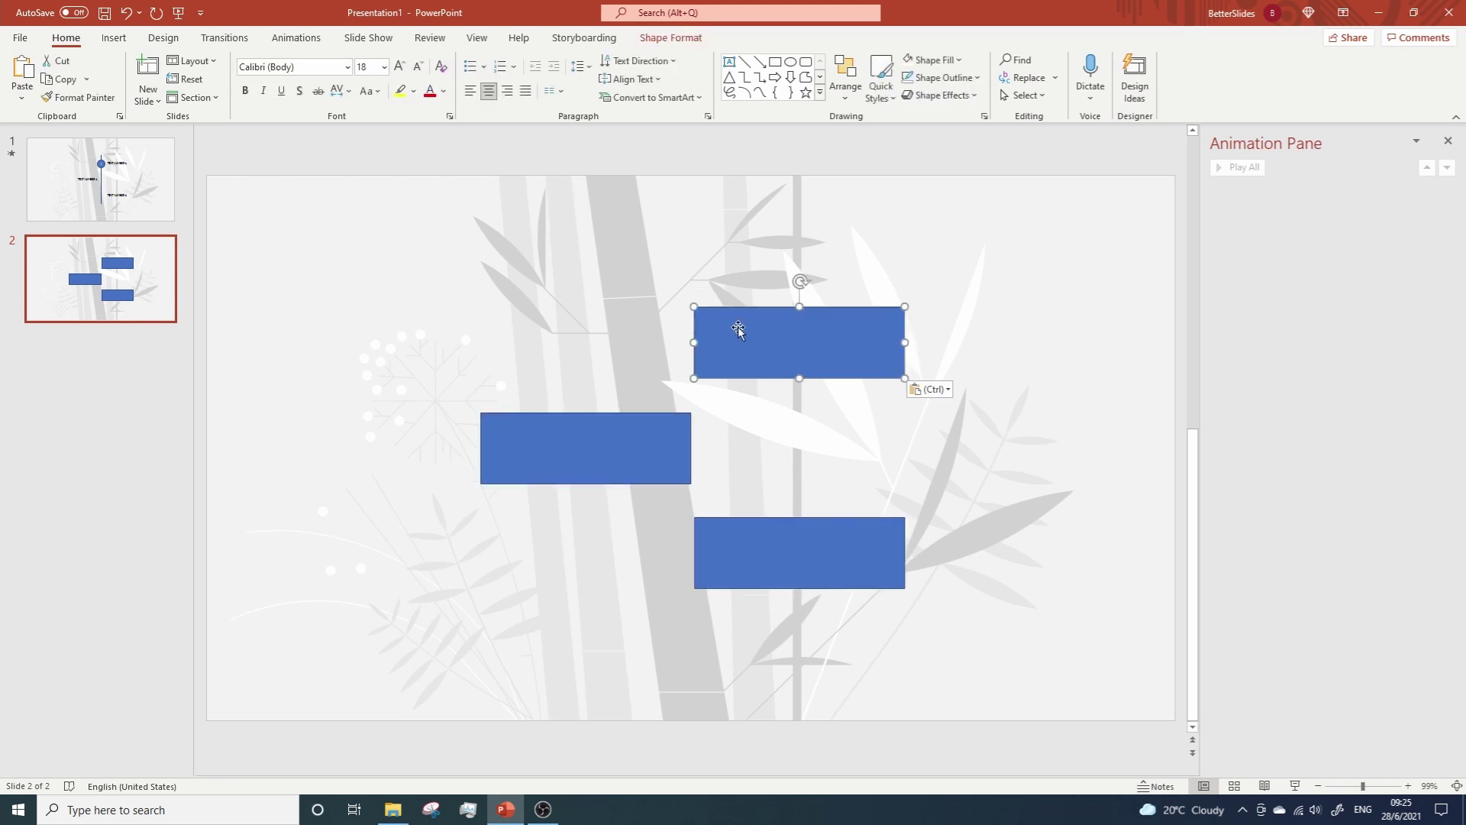
click(530, 261)
click(782, 358)
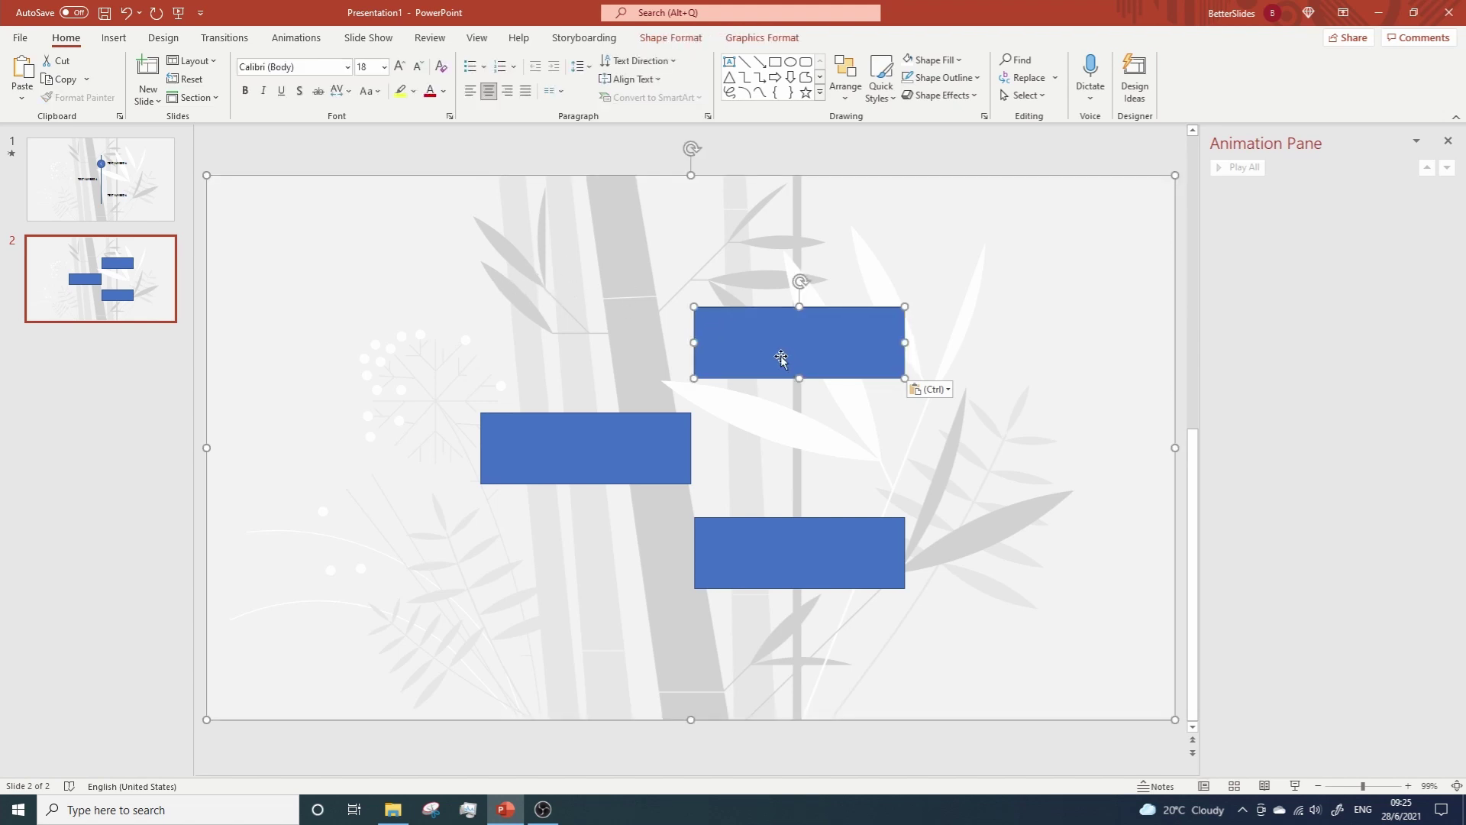
Step: Intersect the top rectangle with the bamboo background, undo, and paste that mask over slide 1's top label
click(665, 41)
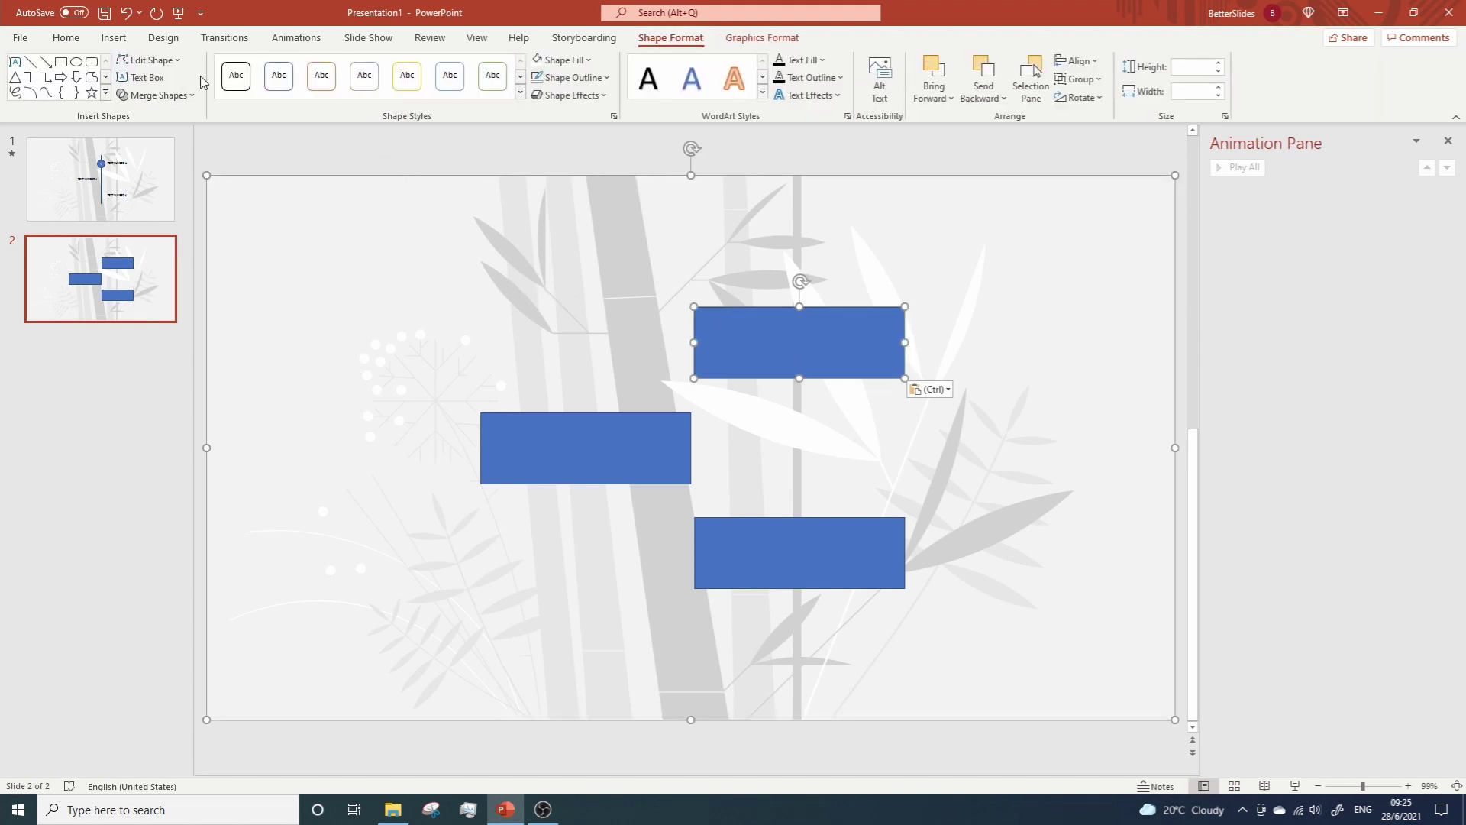
click(155, 95)
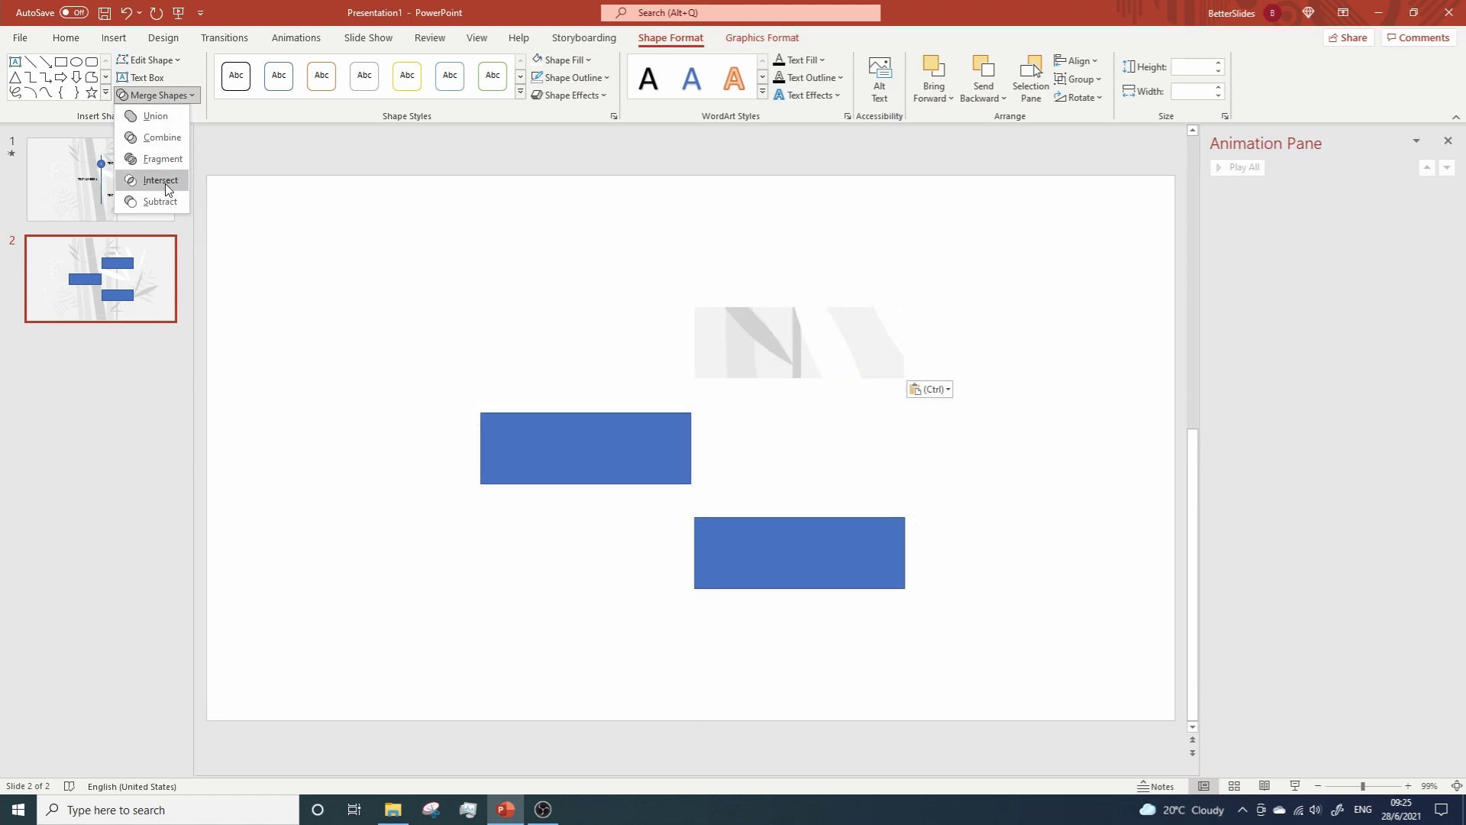
click(160, 180)
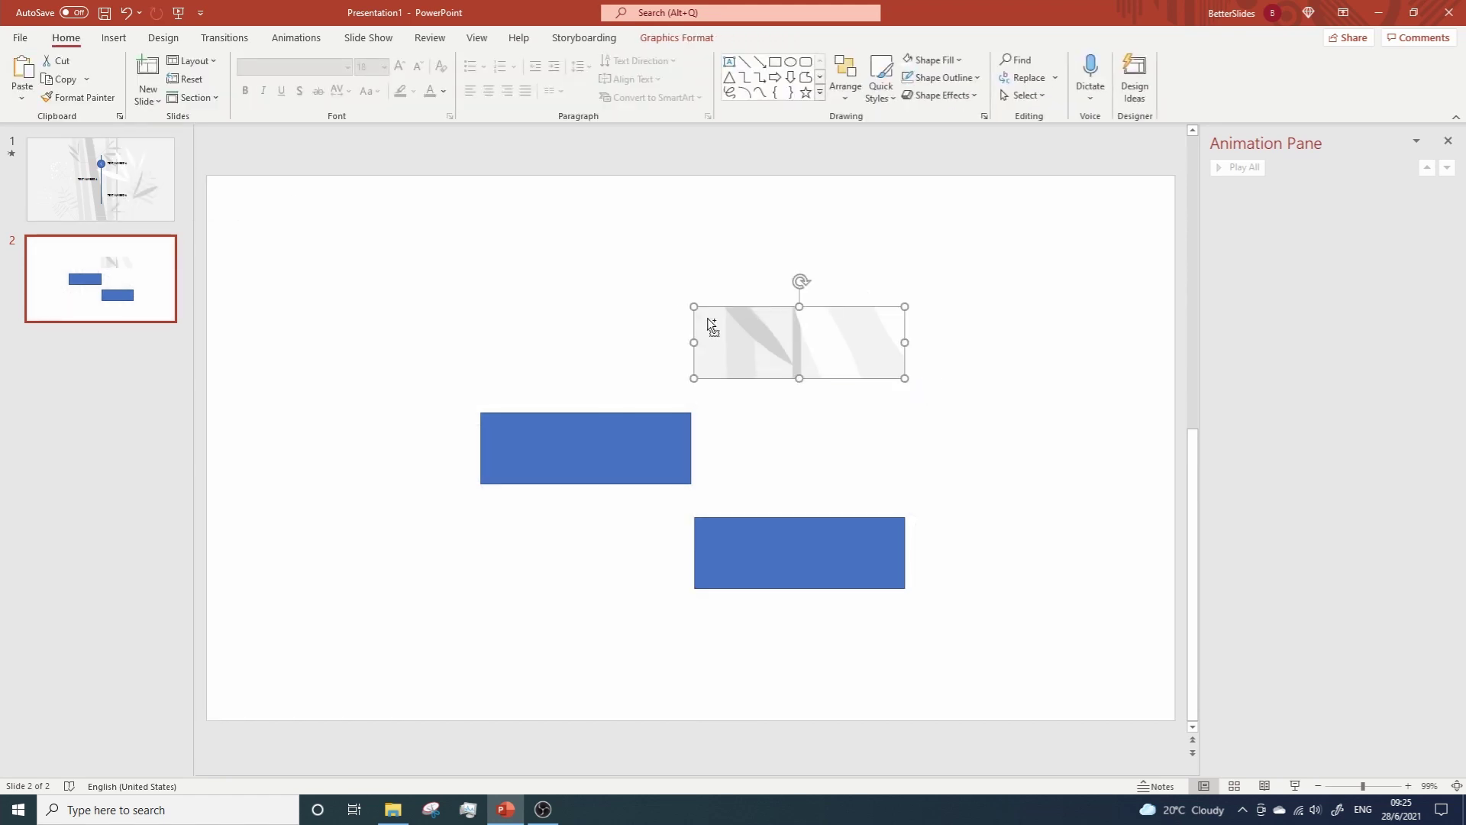
key(ctrl+z)
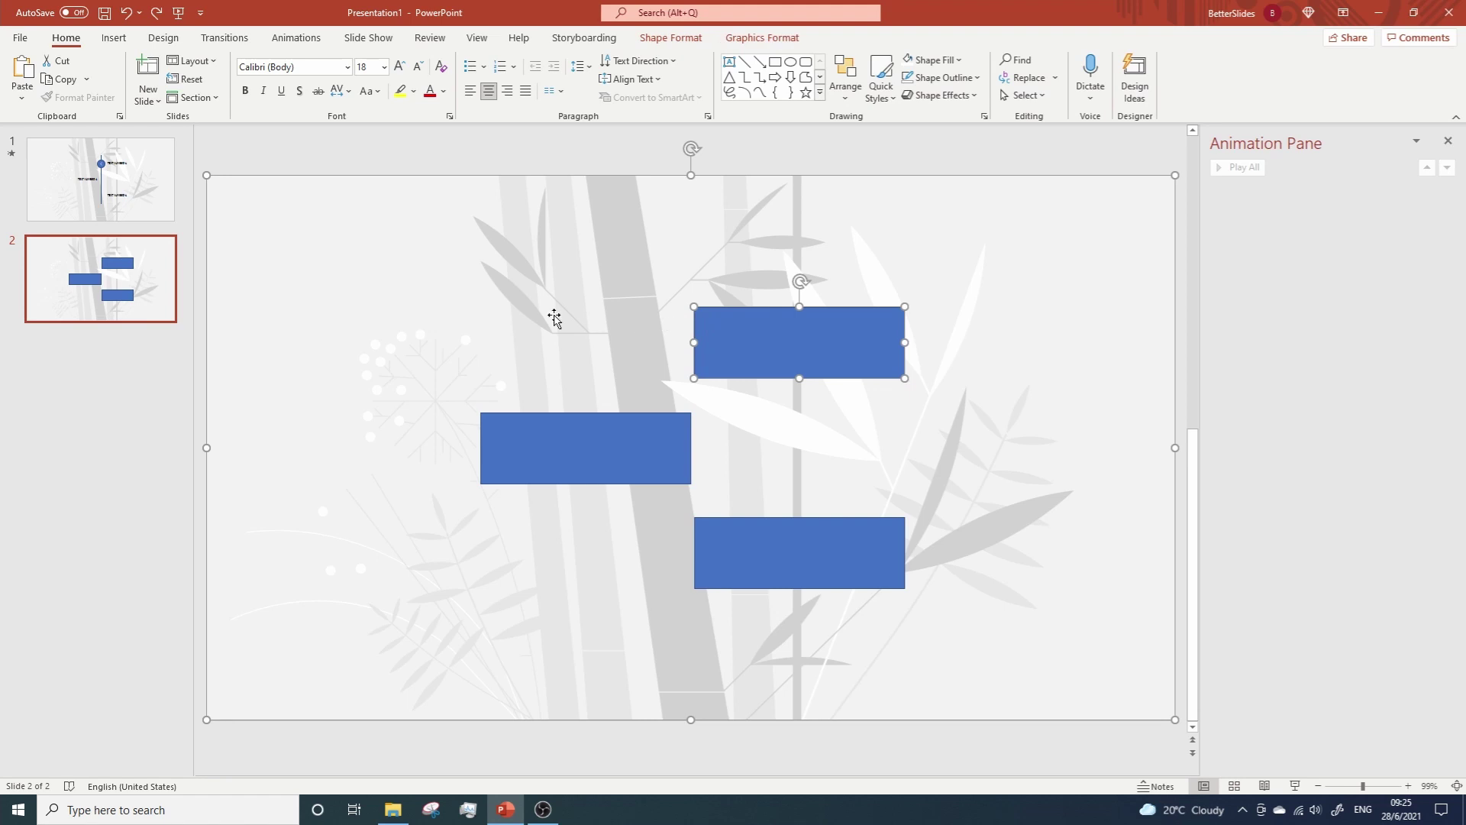
click(119, 217)
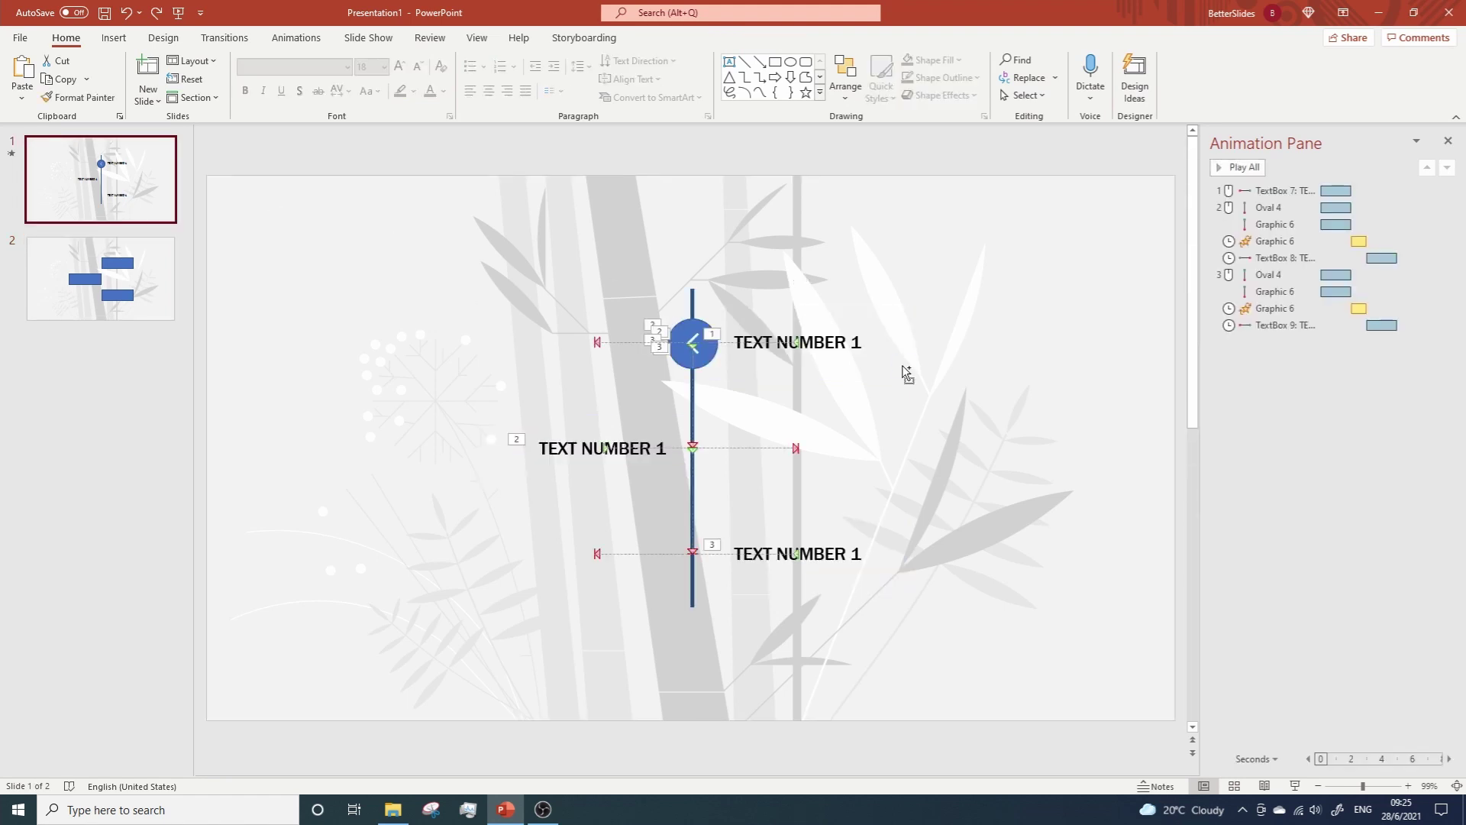
key(ctrl+v)
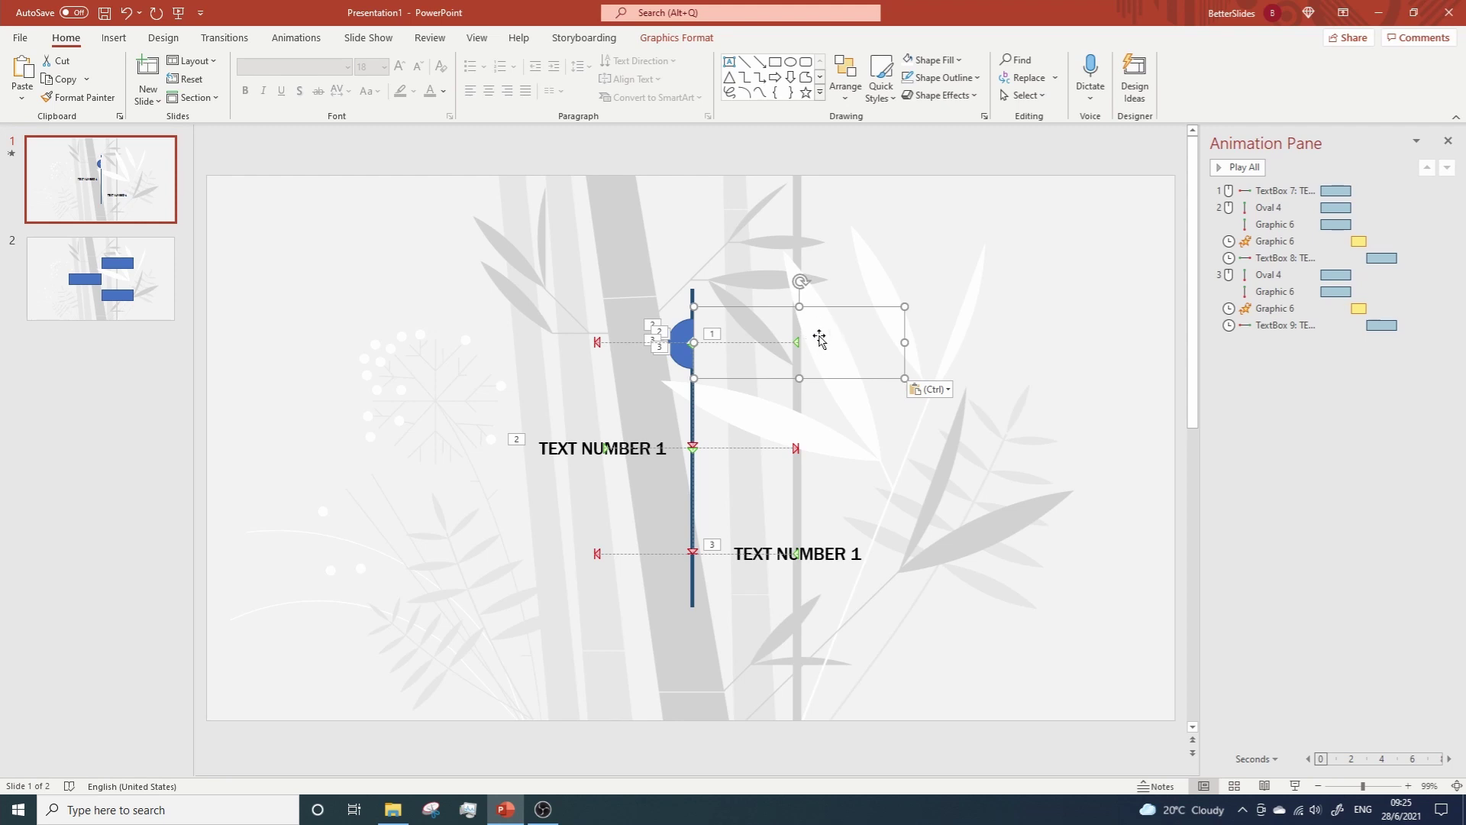
click(156, 294)
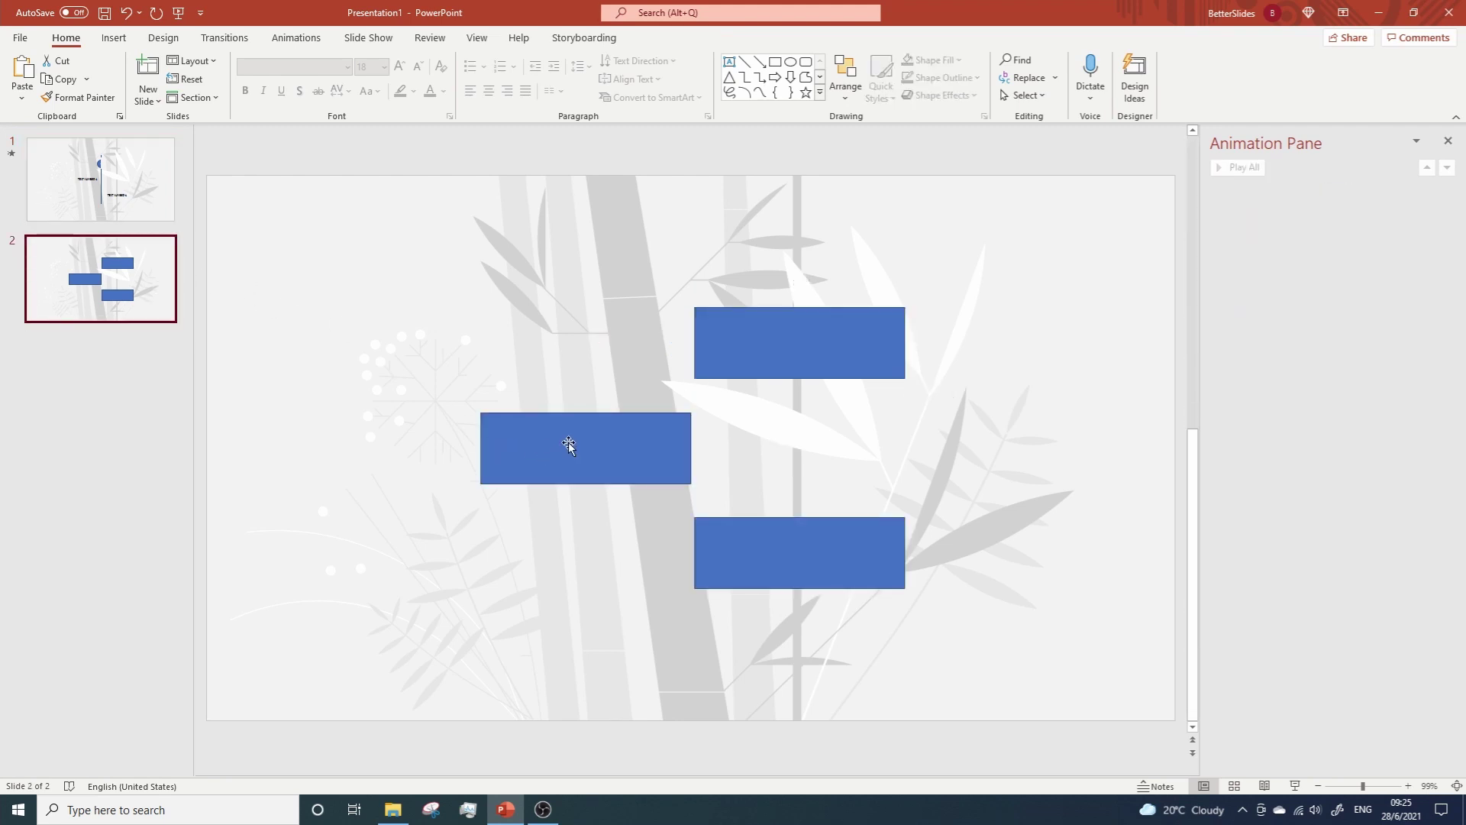
Step: Intersect the bamboo background with the left rectangle, undo, and place the mask over the middle label
click(366, 388)
shift+click(544, 439)
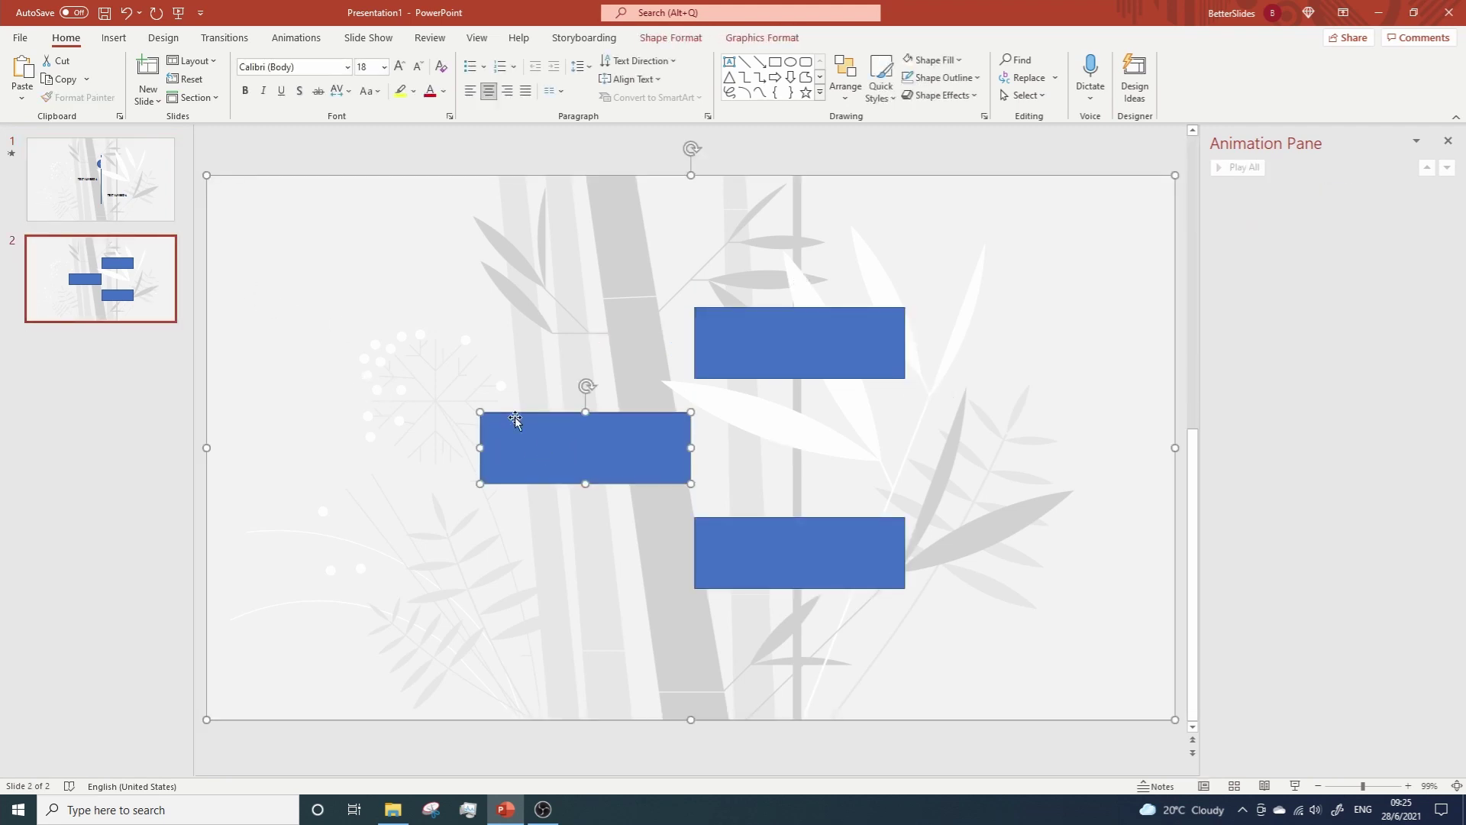
click(688, 38)
click(162, 95)
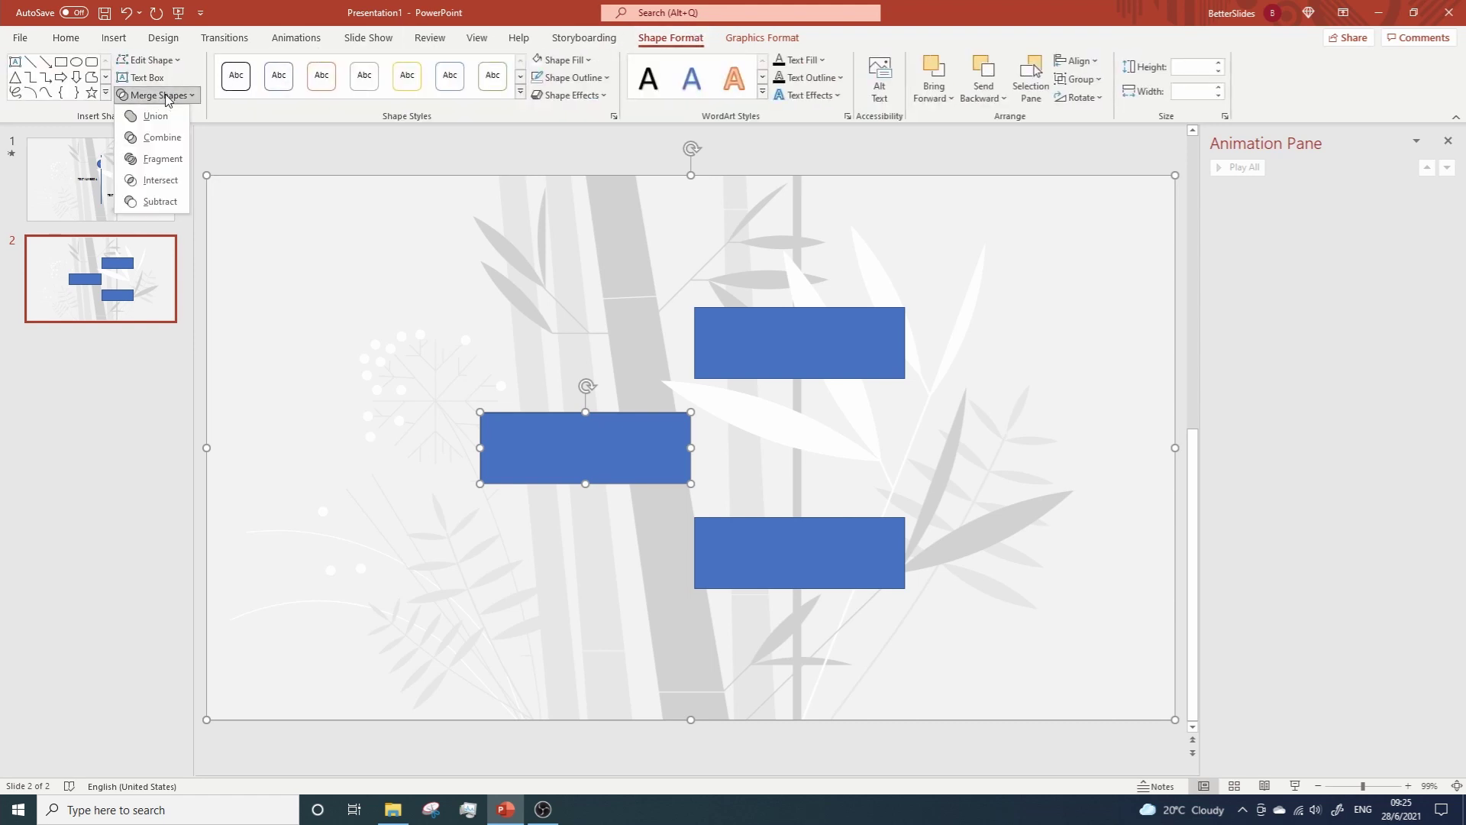
click(160, 181)
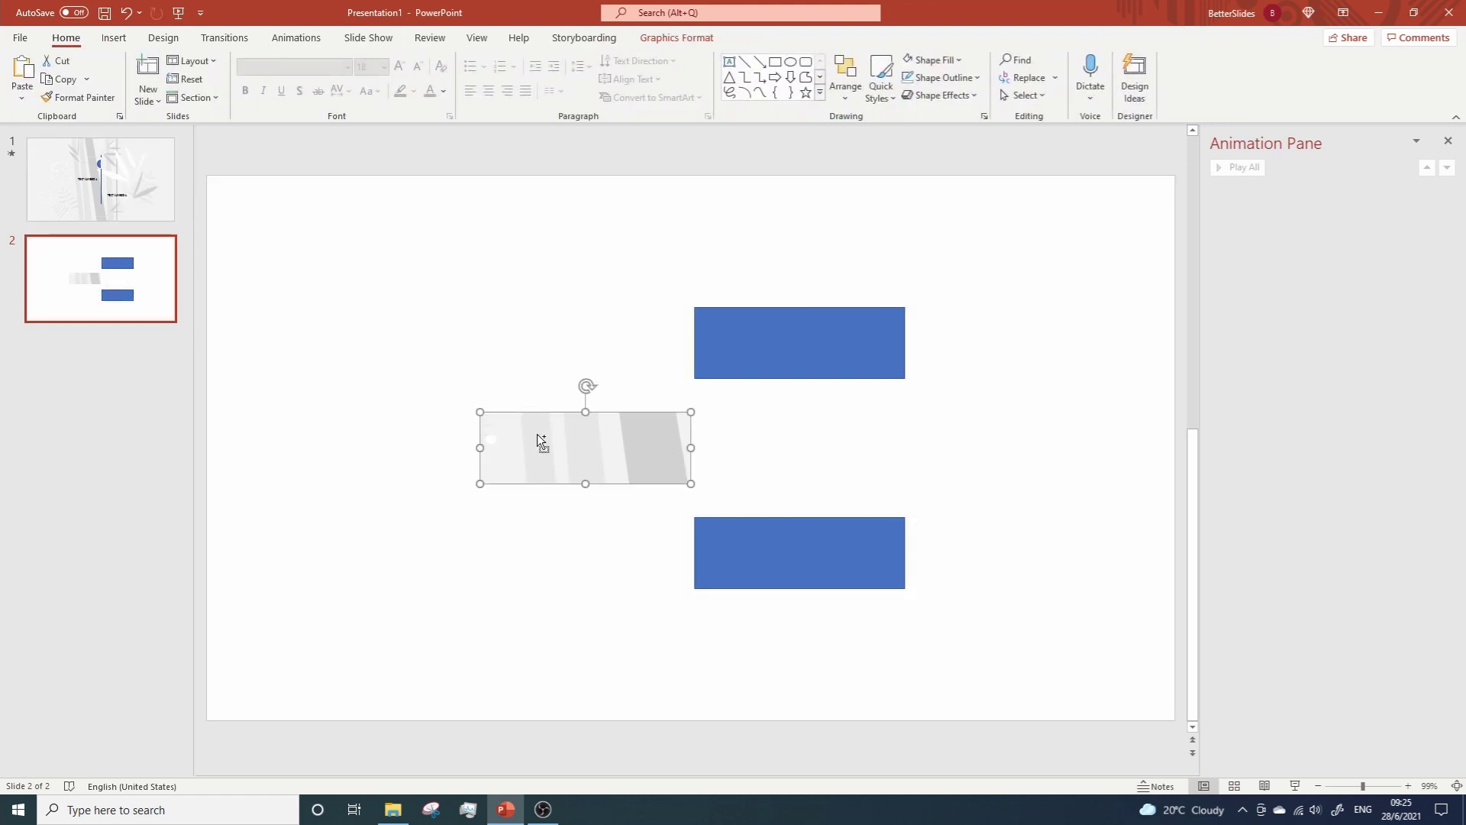
key(ctrl+z)
key(ctrl+z)
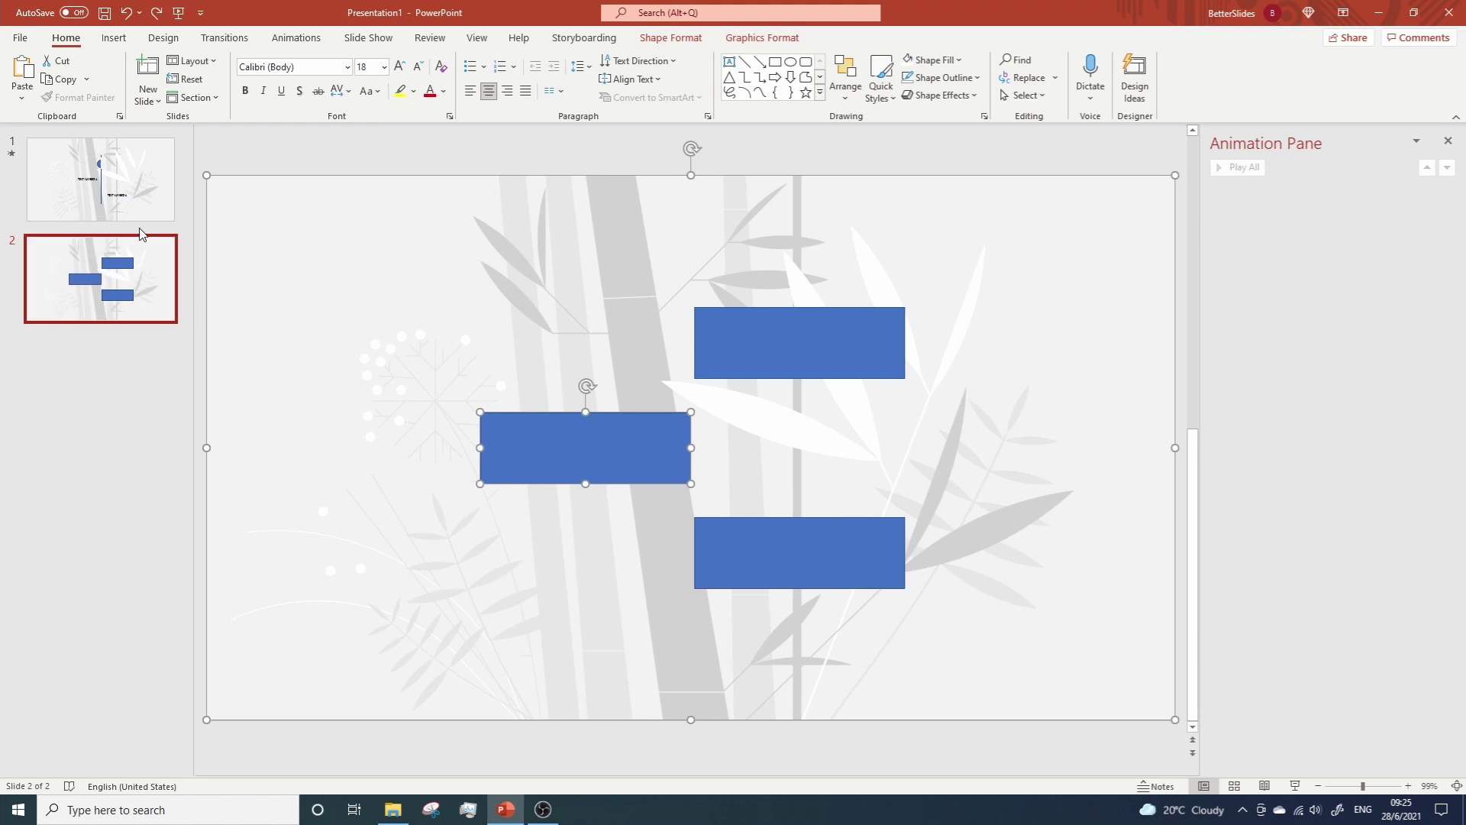
key(Page_Up)
click(689, 462)
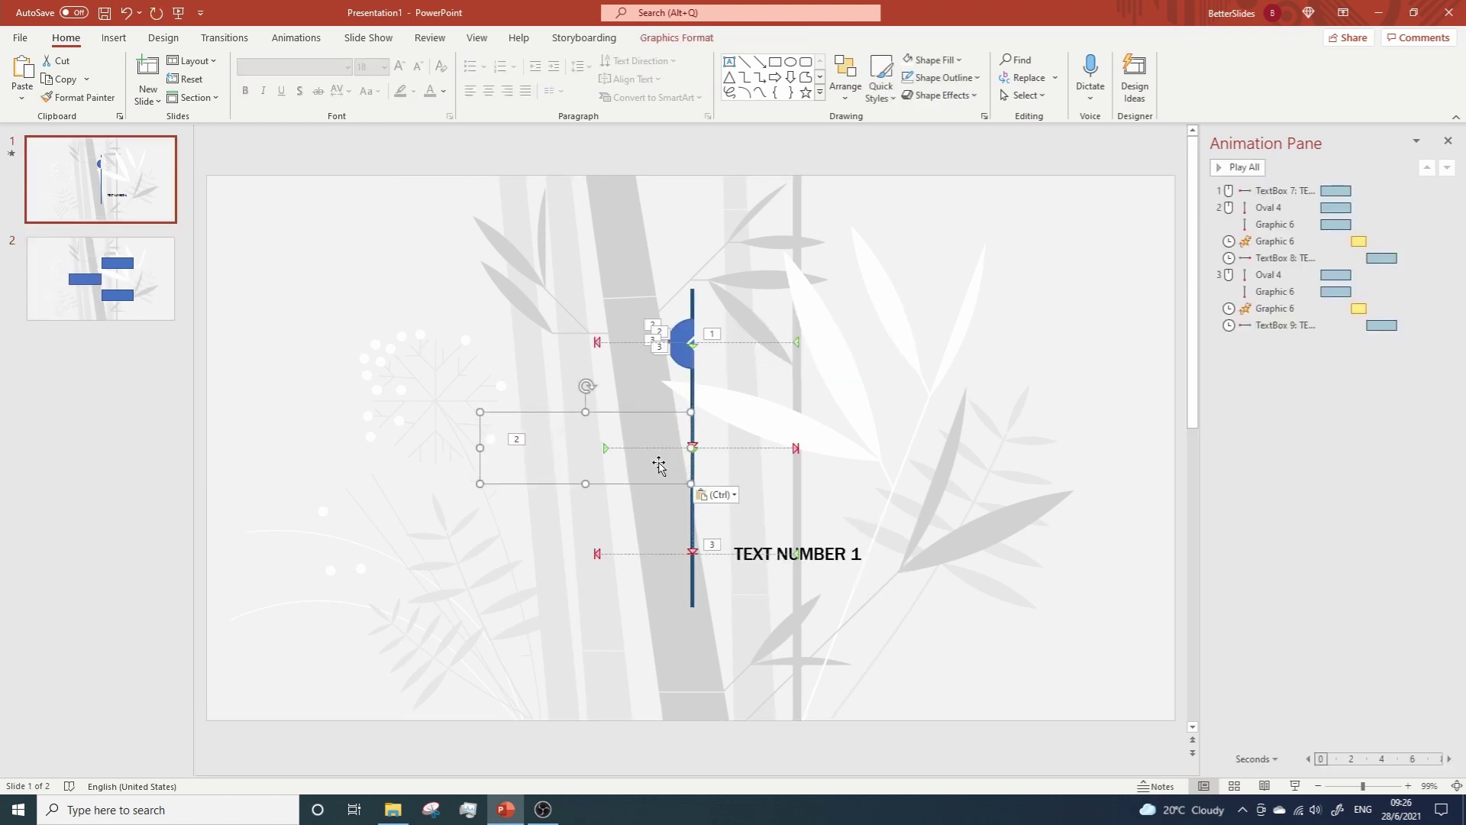
click(176, 316)
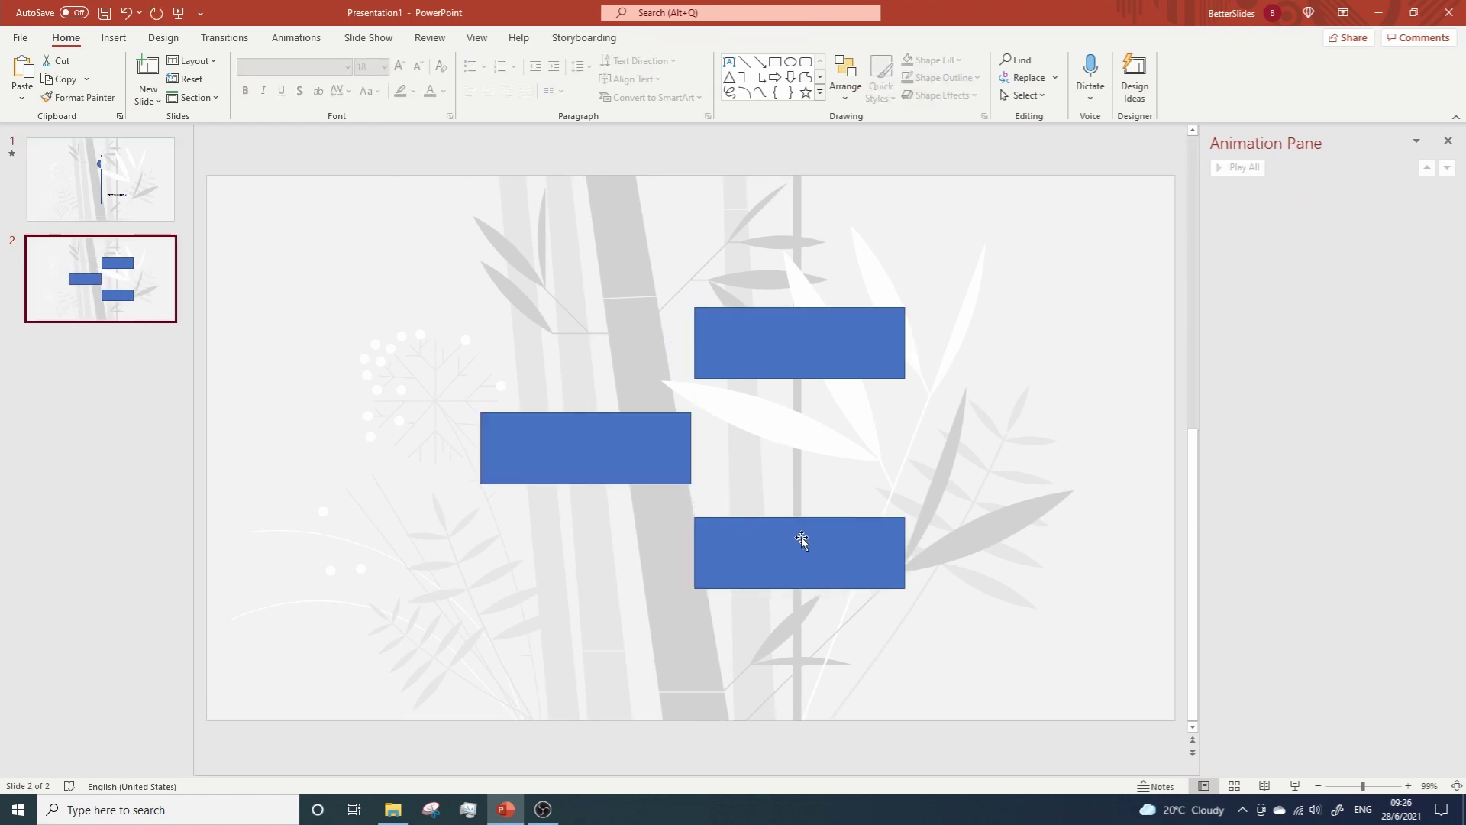
Step: Intersect the background with the bottom rectangle, undo, and paste the mask over slide 1's bottom label
click(311, 449)
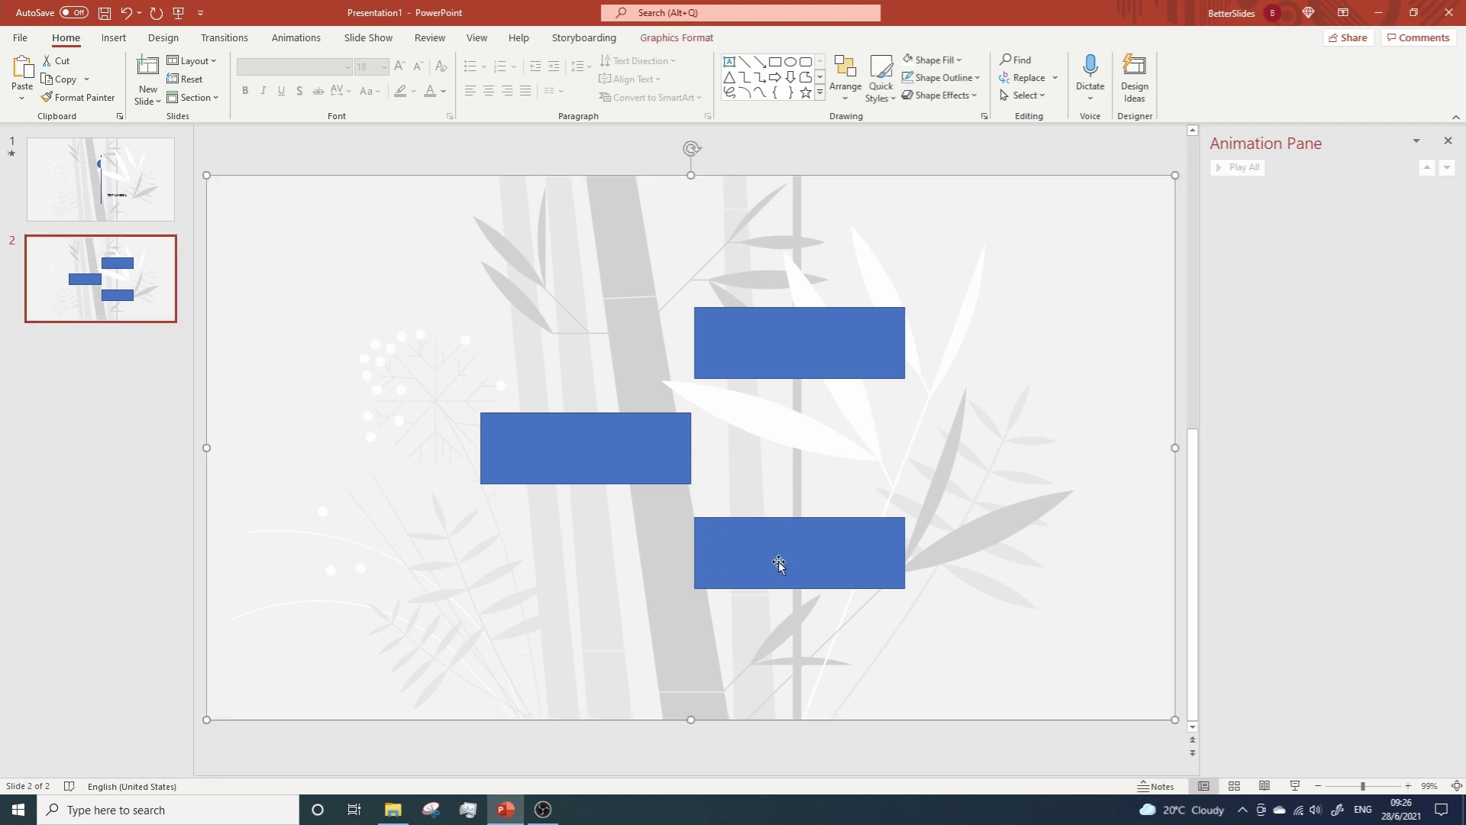
shift+click(779, 563)
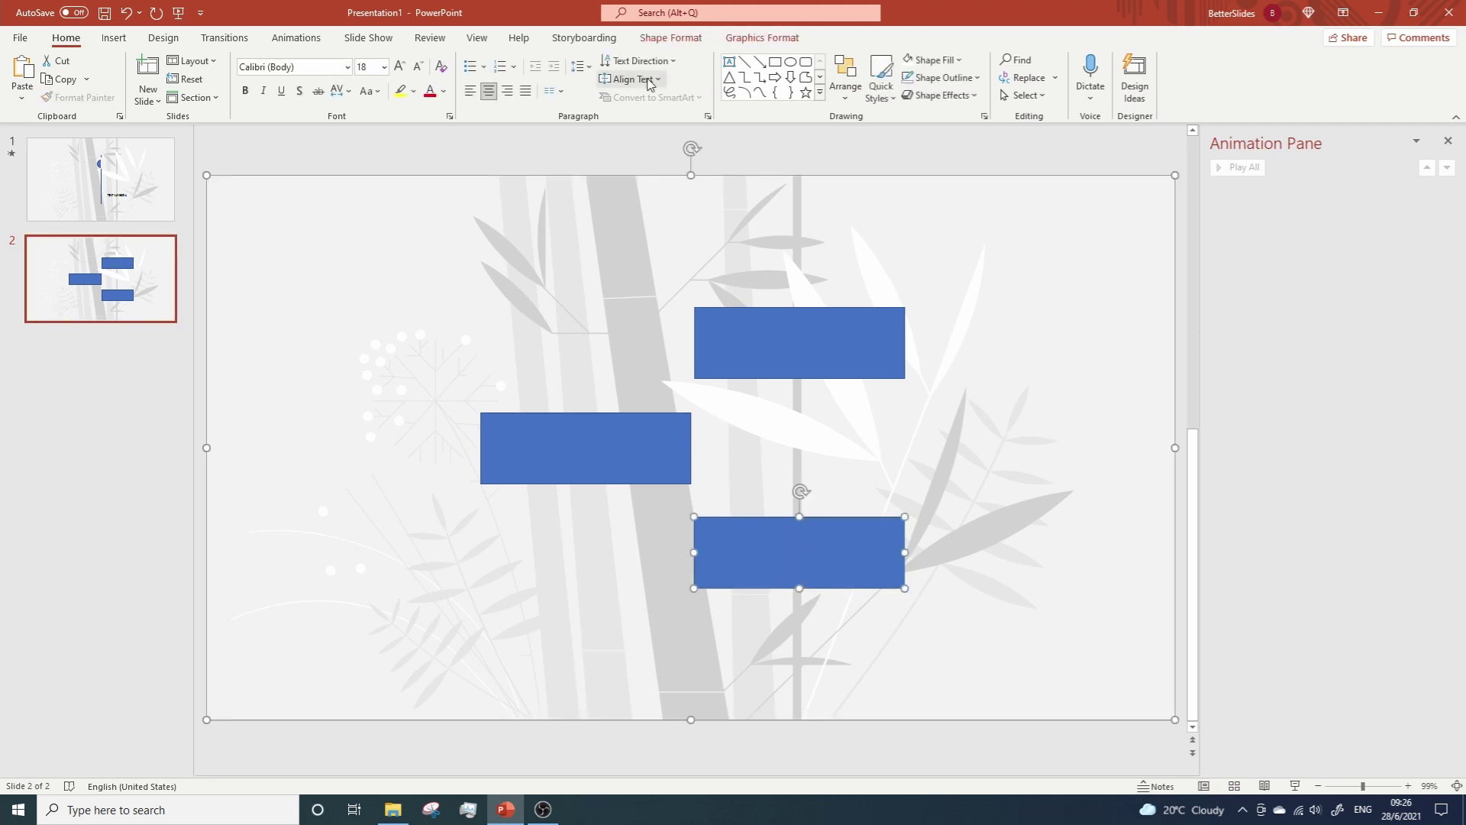
click(671, 37)
click(156, 94)
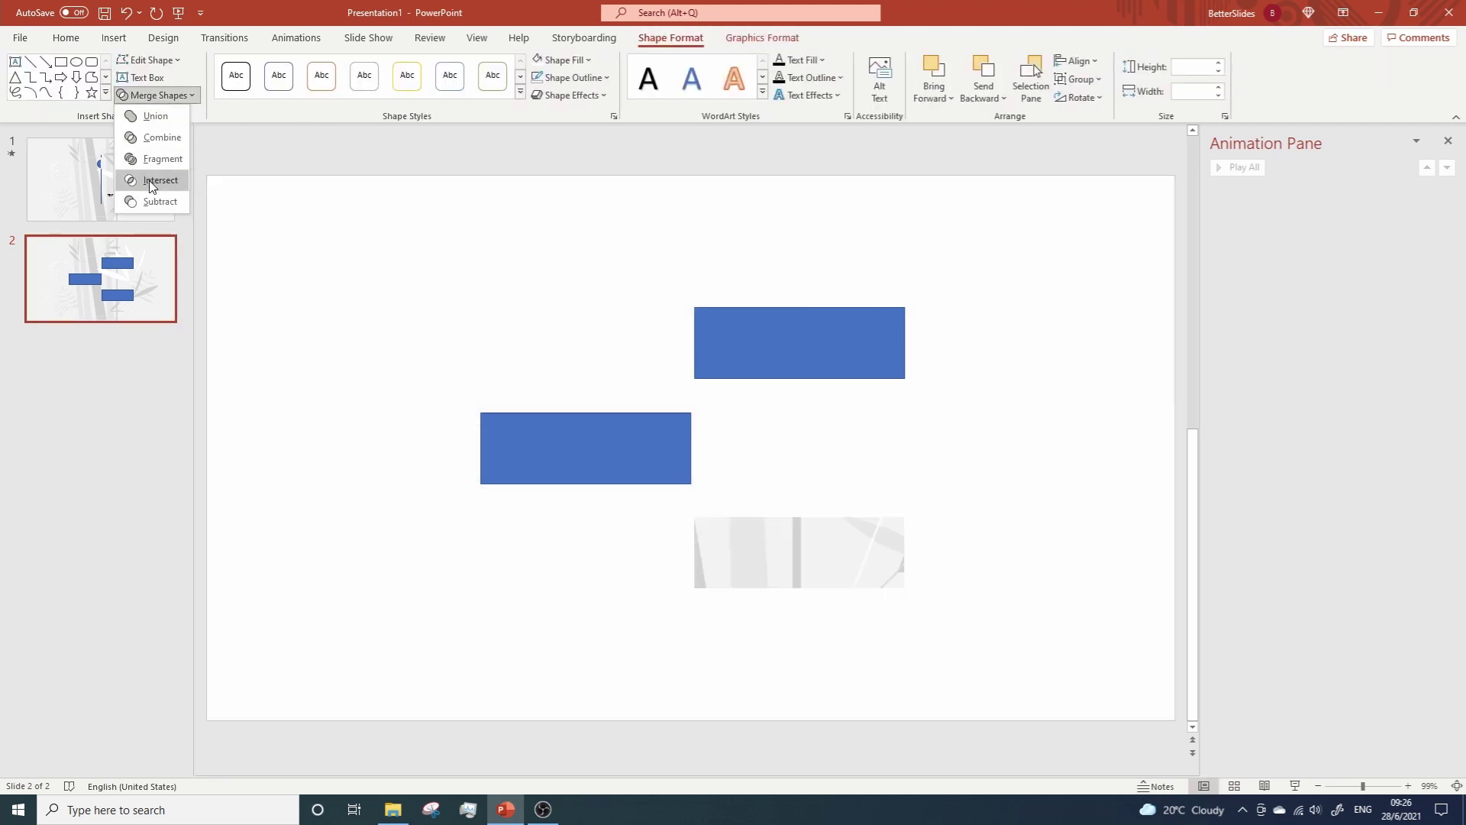
click(149, 183)
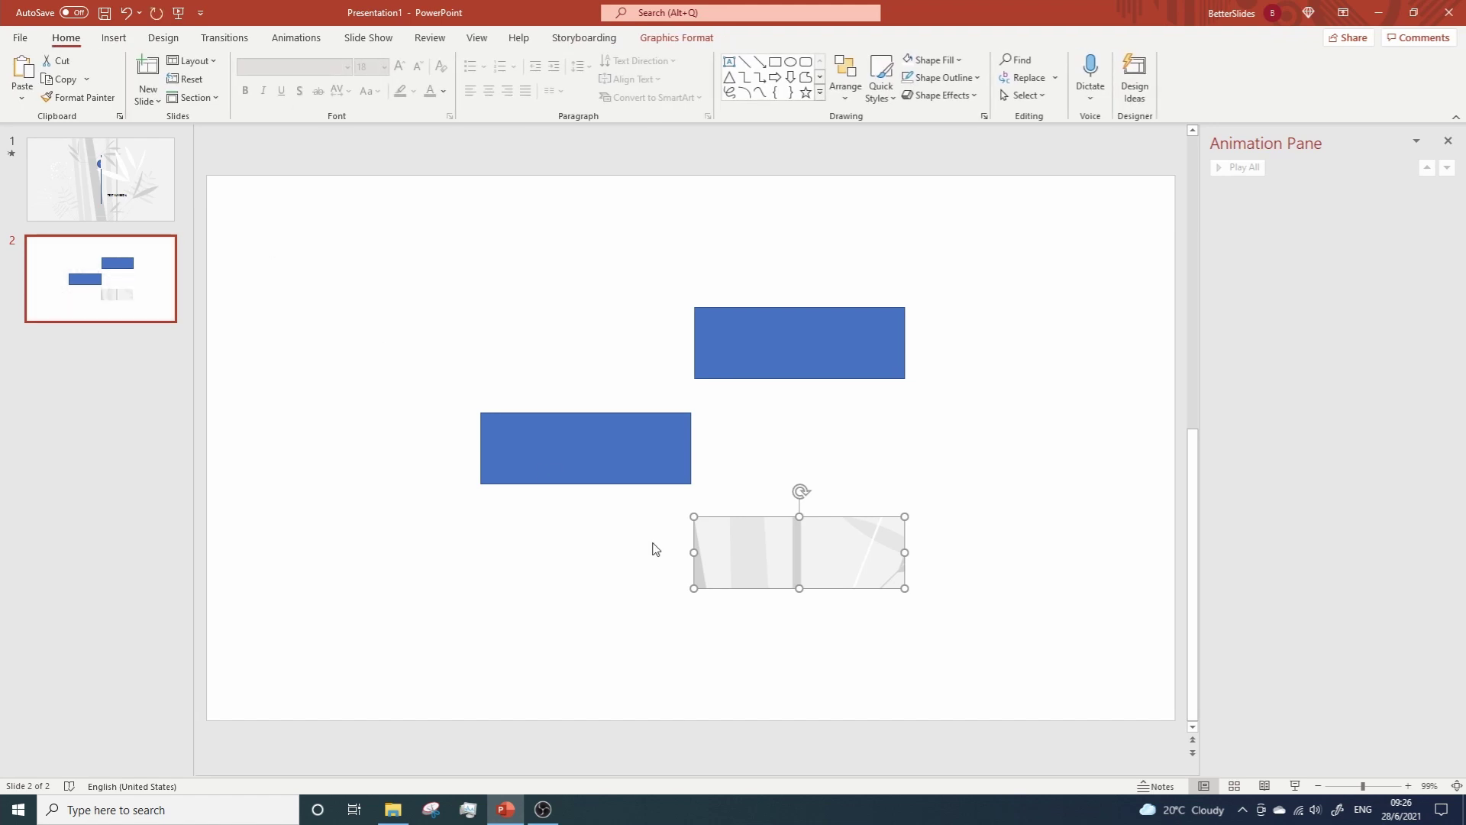
key(ctrl+z)
click(99, 154)
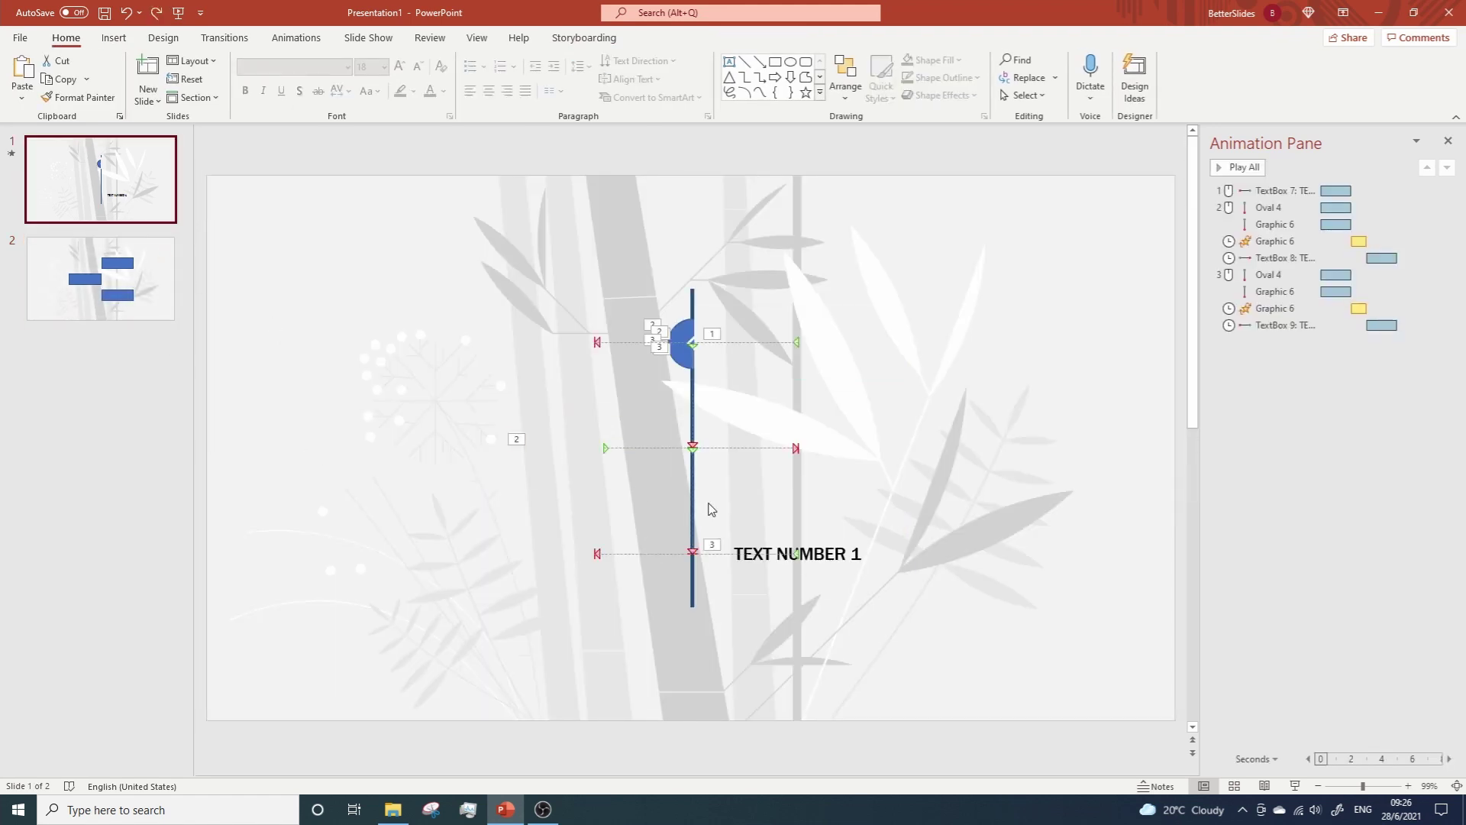
key(ctrl+v)
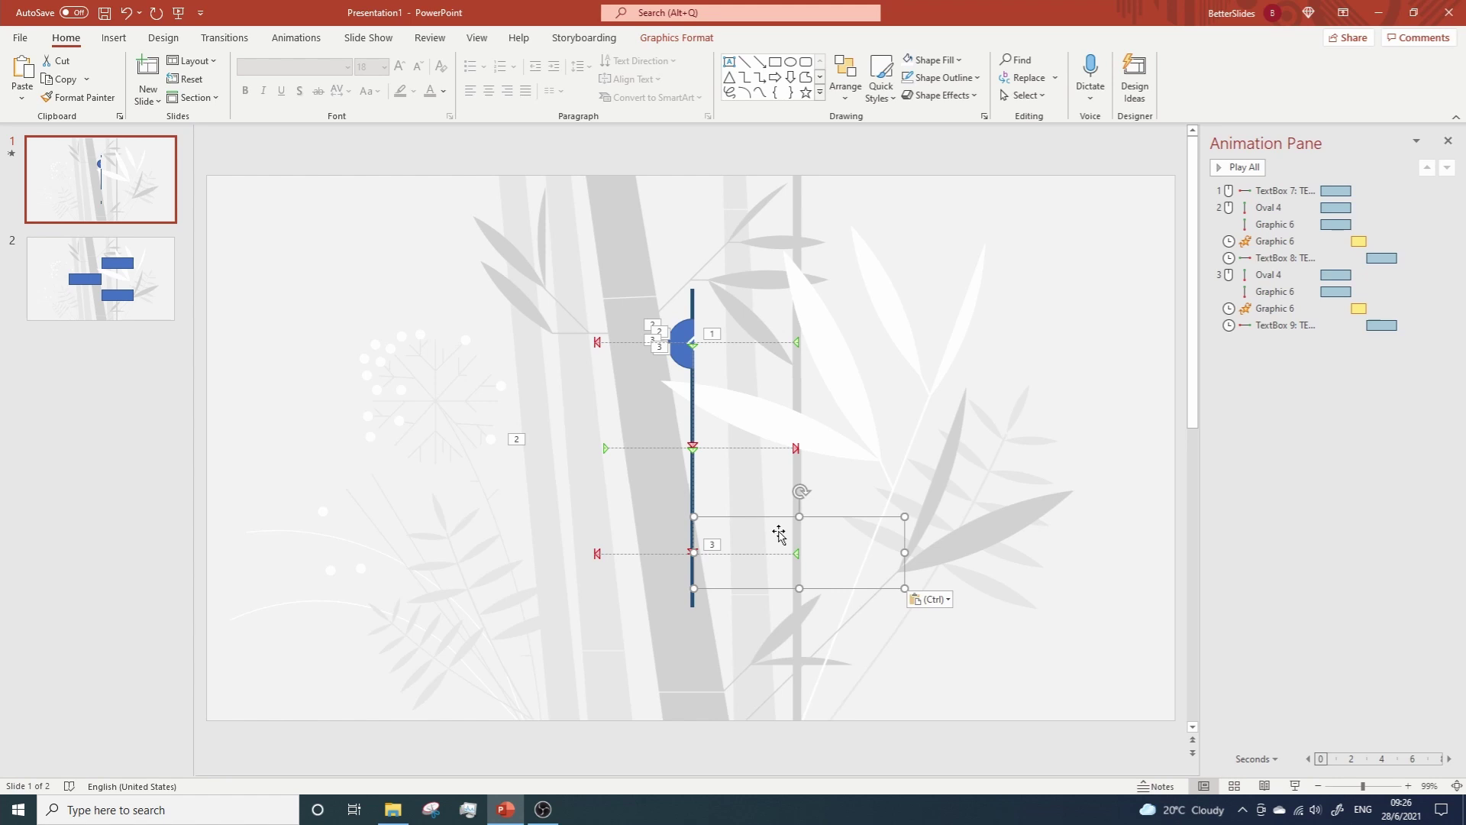
Step: Marquee-select the blue circle and its white chevron and bring them to front
click(741, 168)
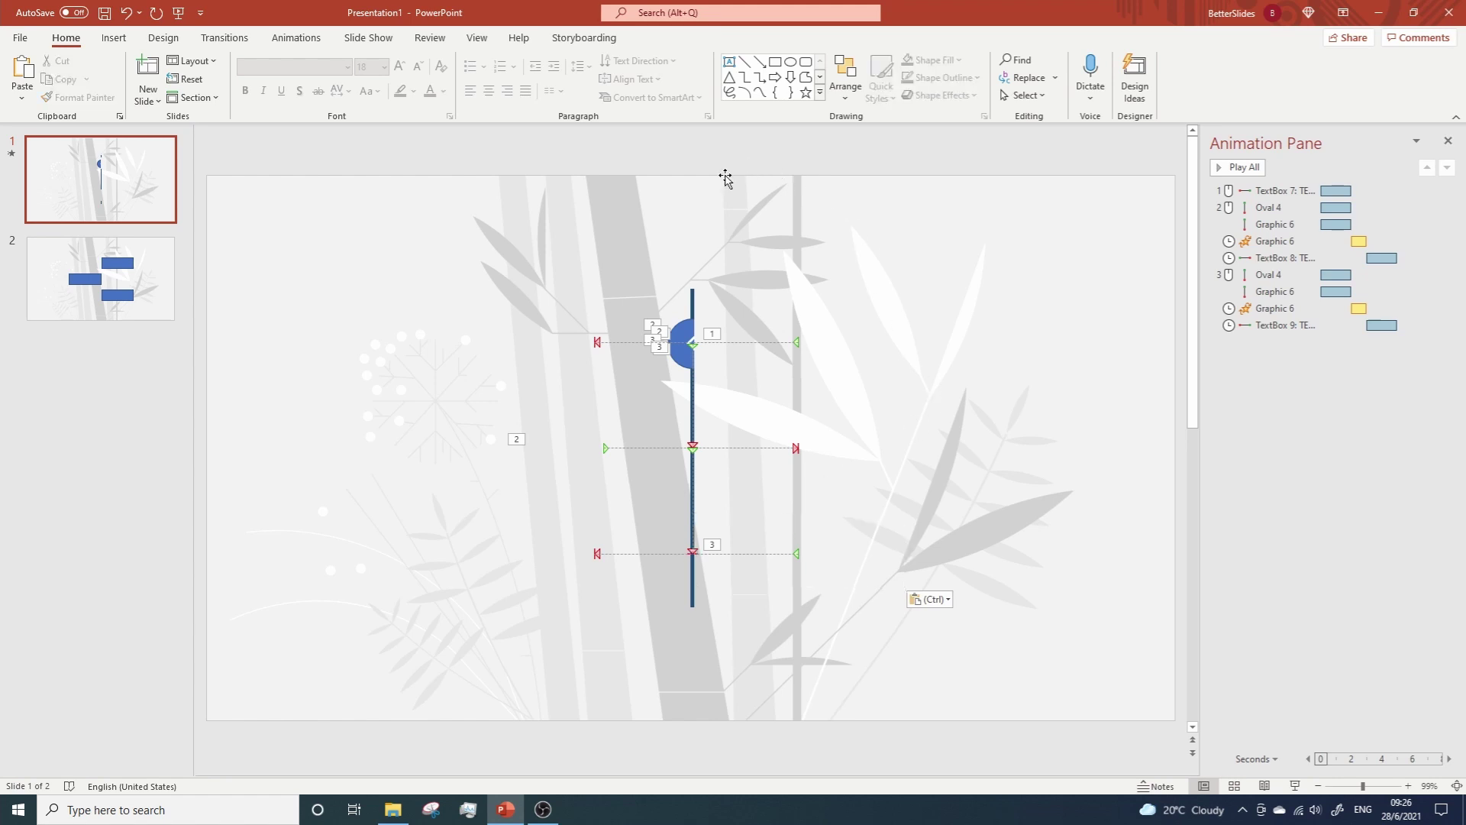
click(689, 296)
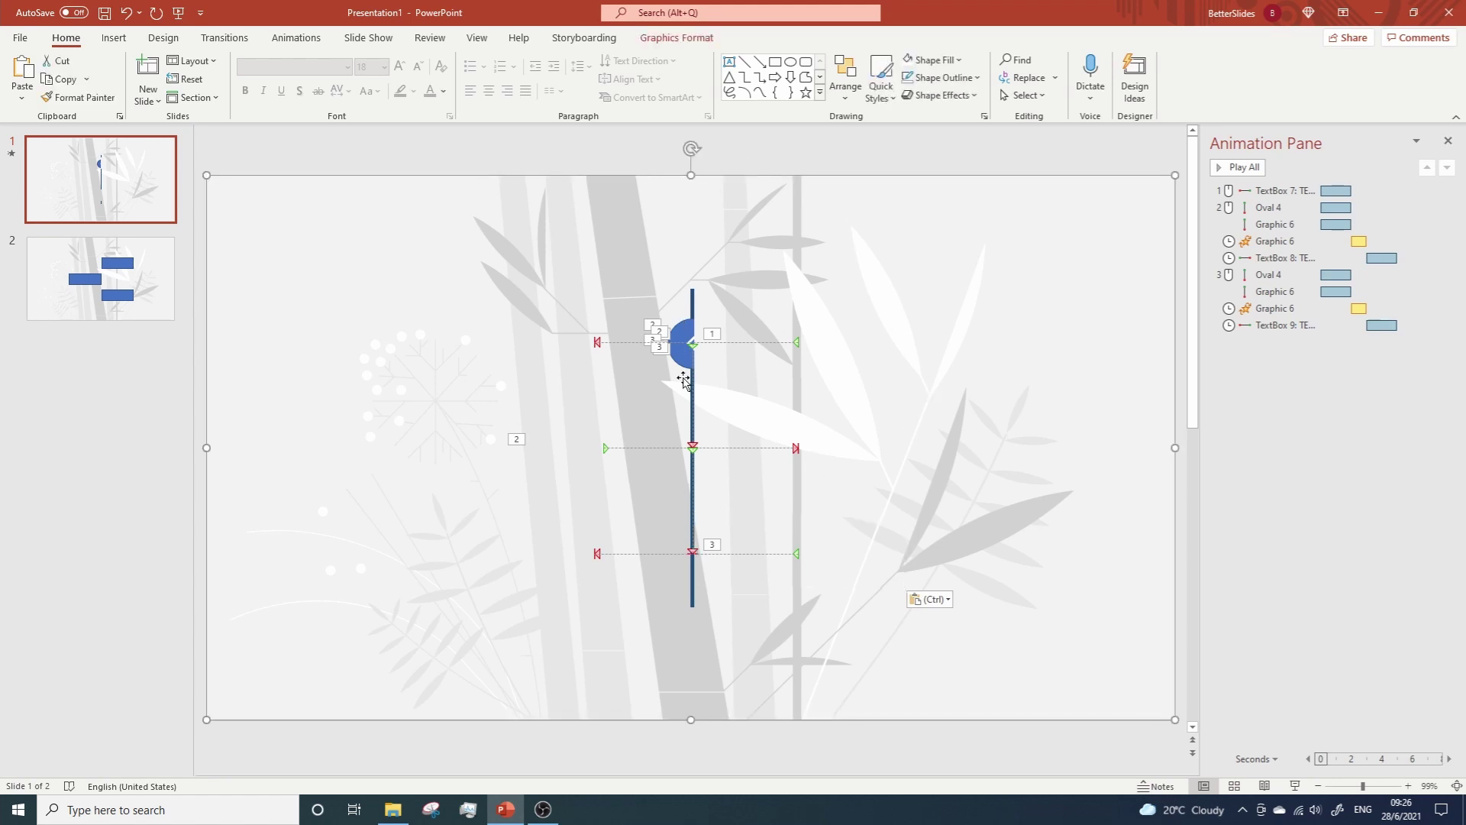
click(619, 157)
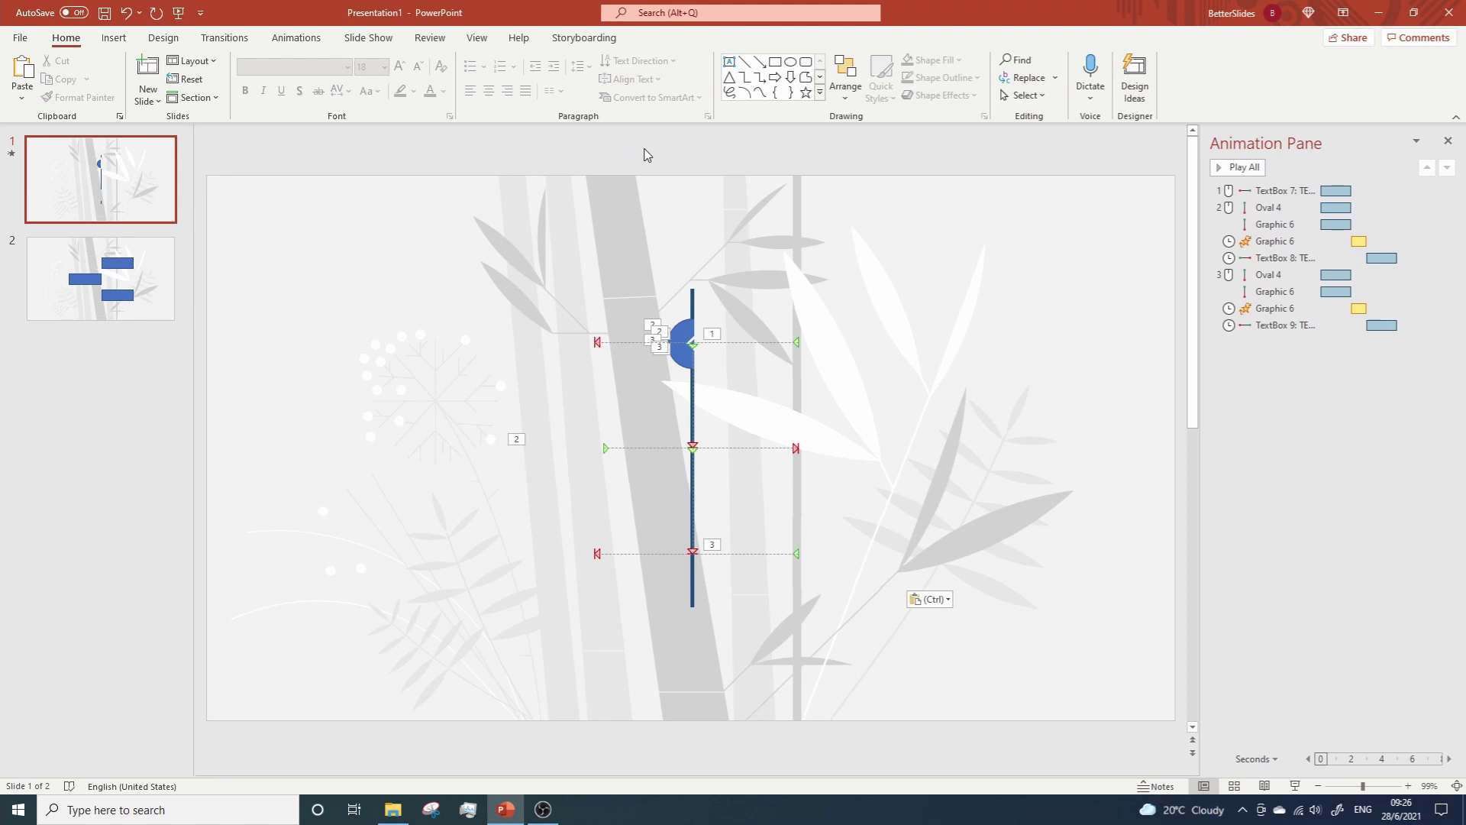
drag(643, 155, 729, 692)
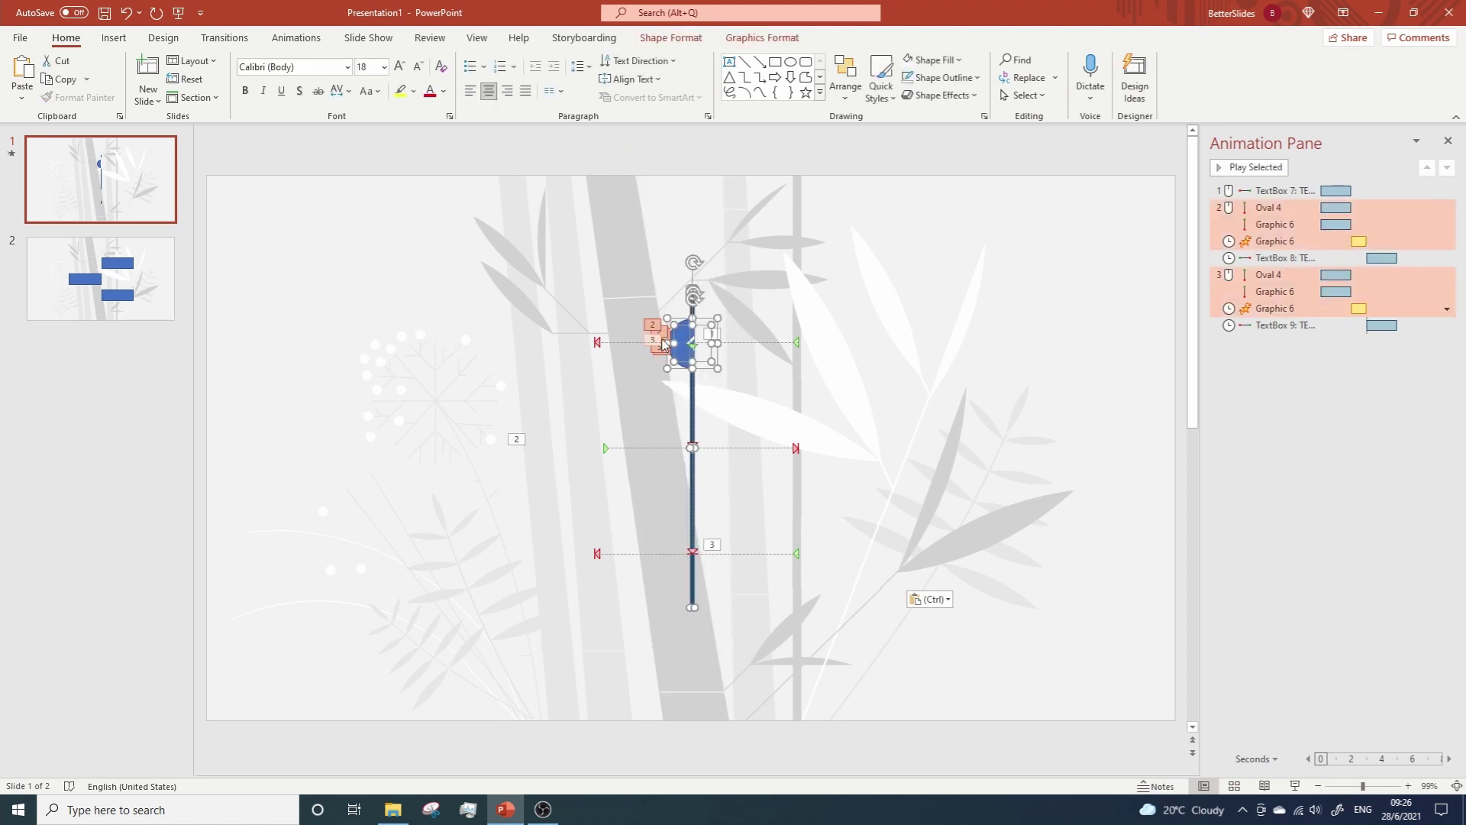
right_click(682, 353)
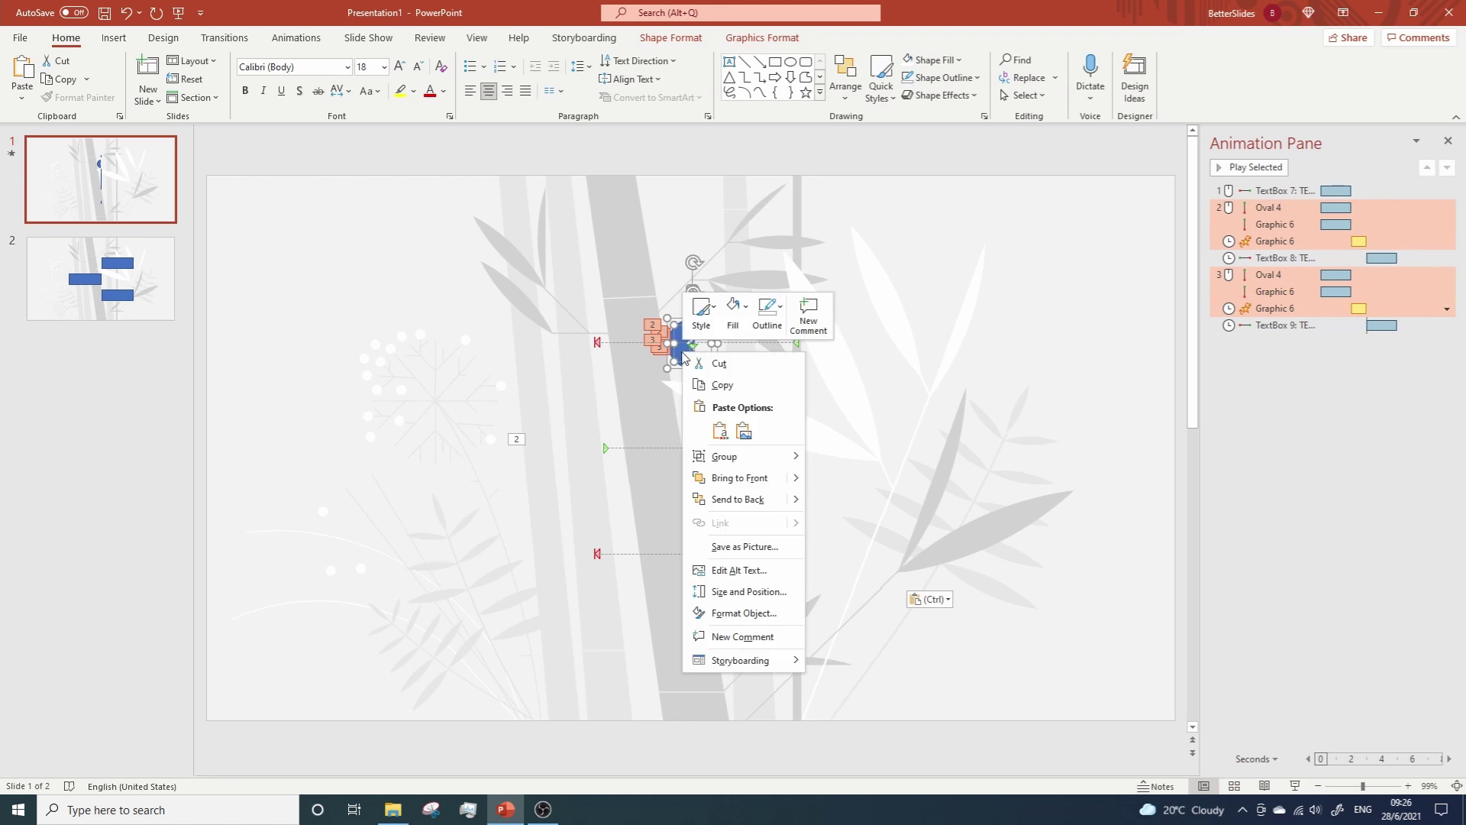
click(732, 486)
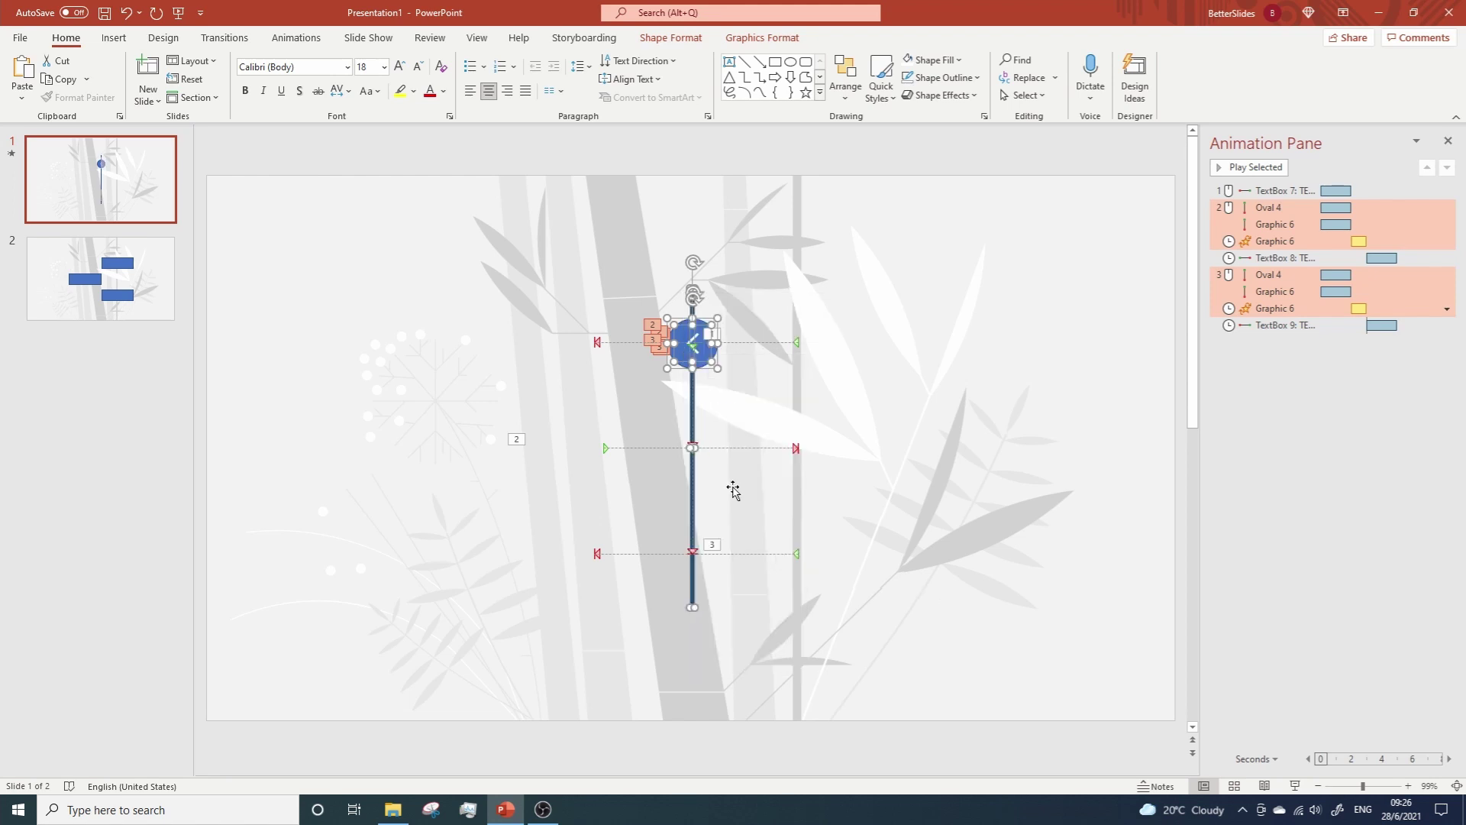
click(640, 159)
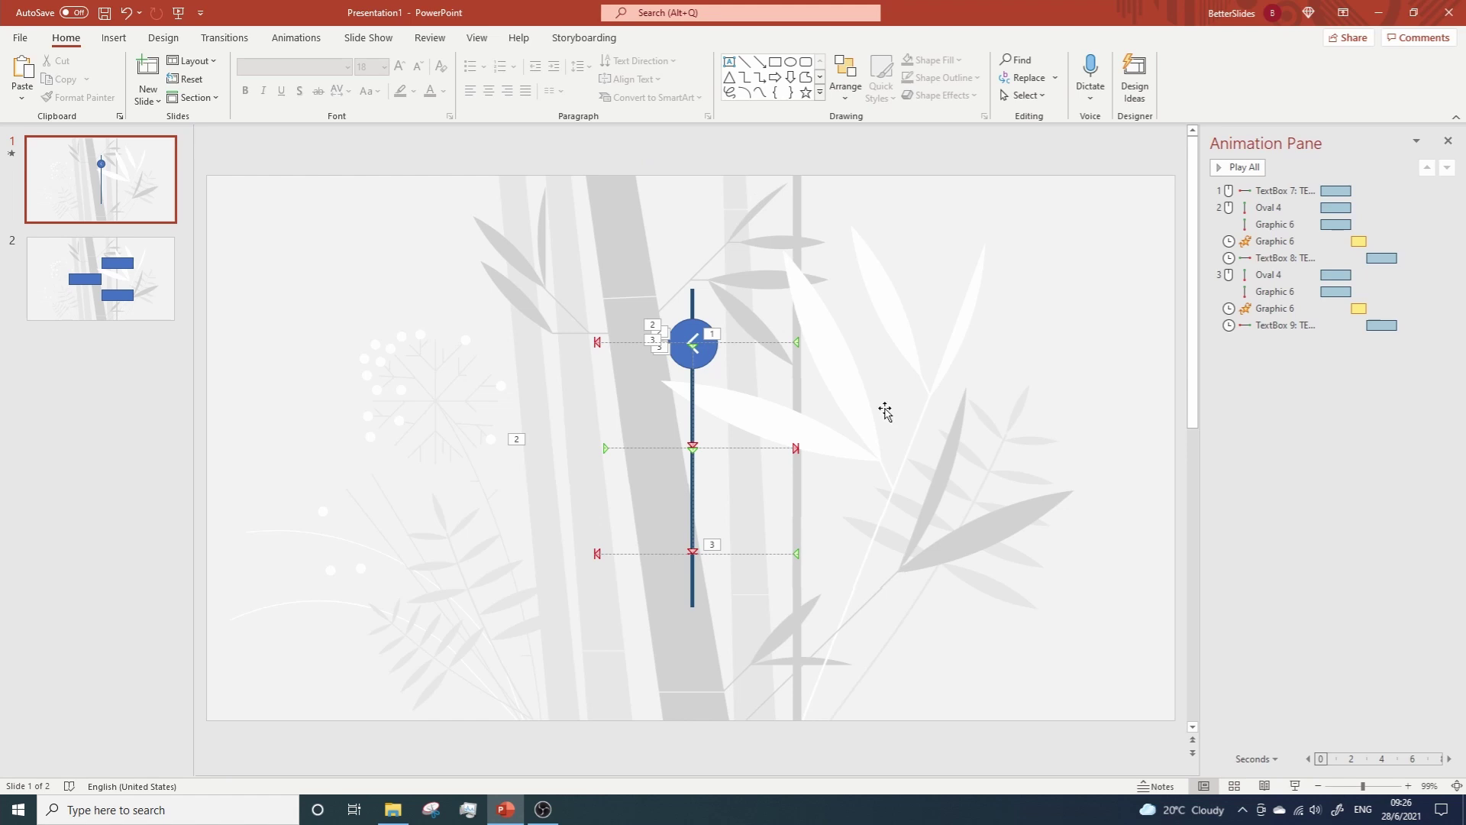
click(1296, 786)
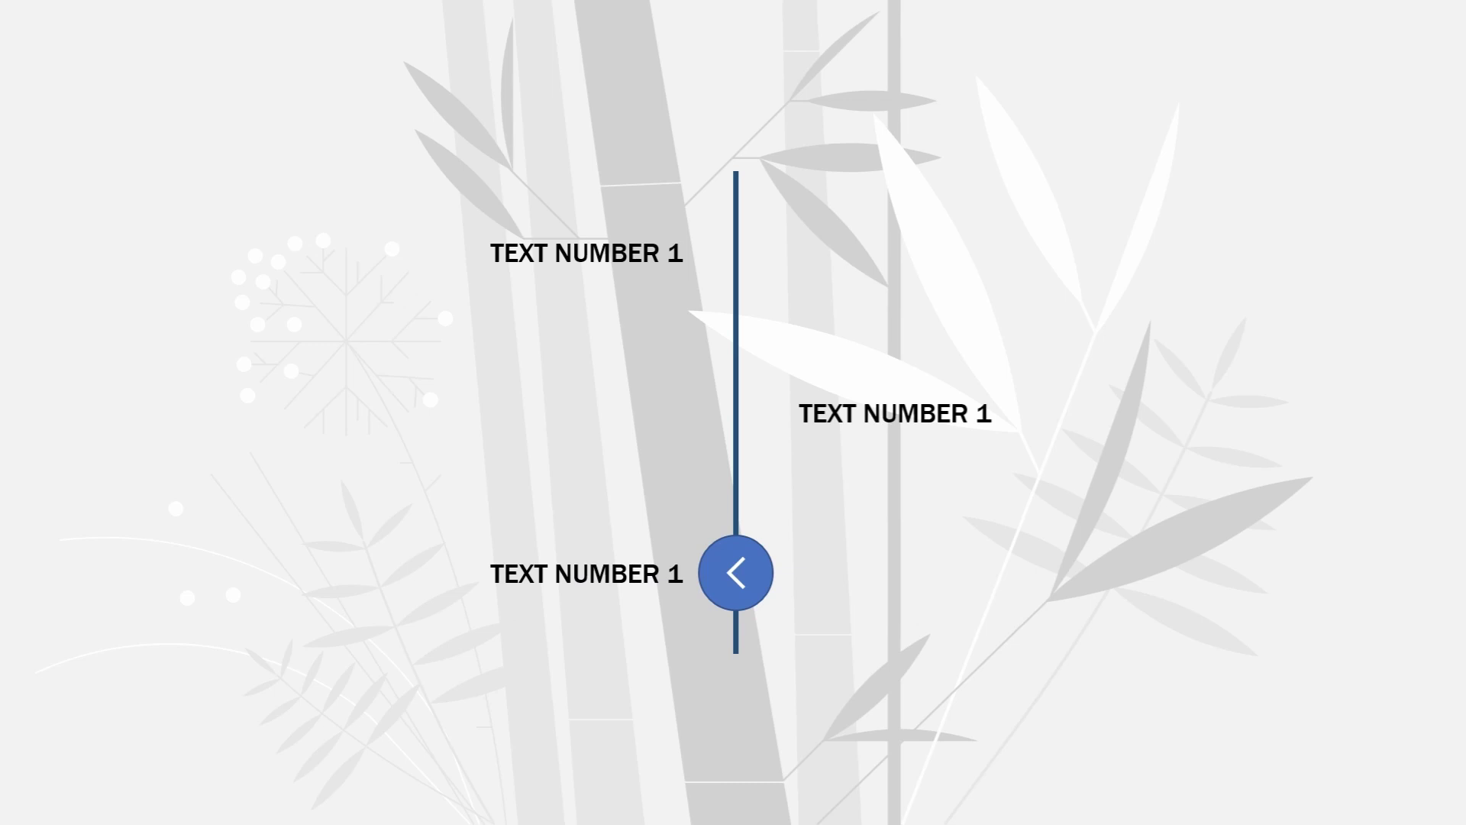
key(Escape)
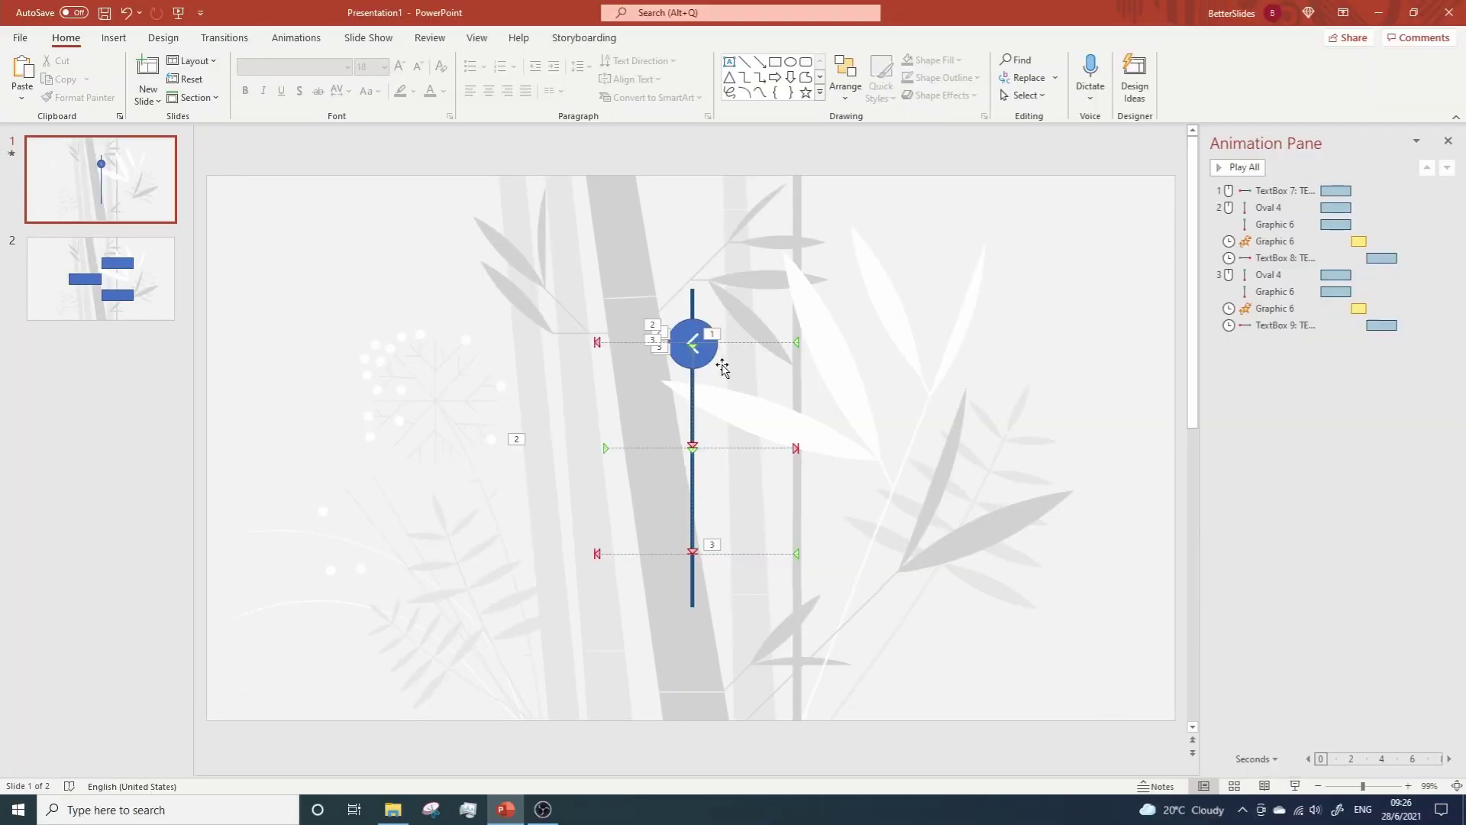
Step: Apply the green Shape Style to the timeline circle and start the slide show preview
click(711, 356)
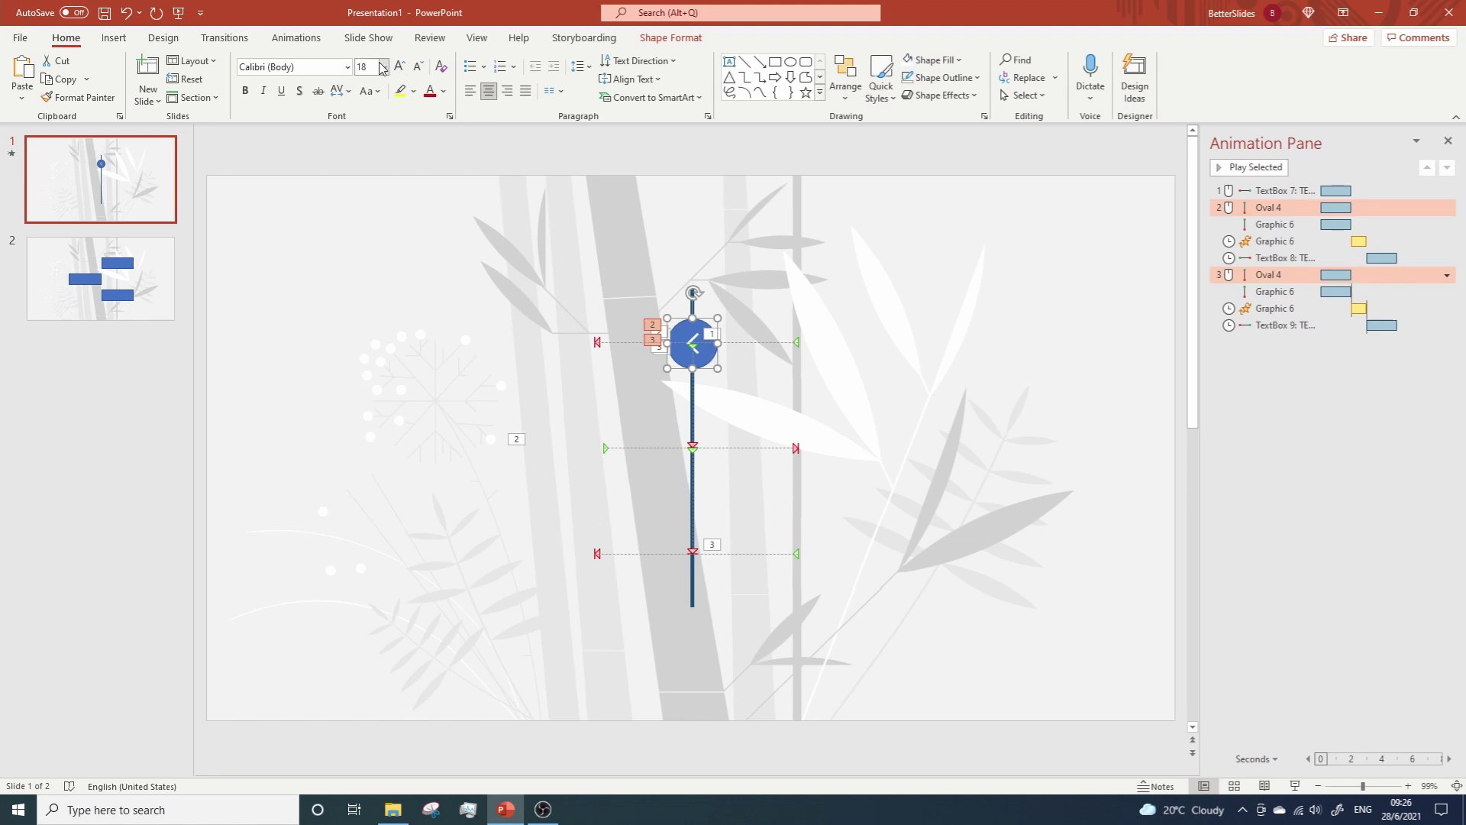
click(664, 38)
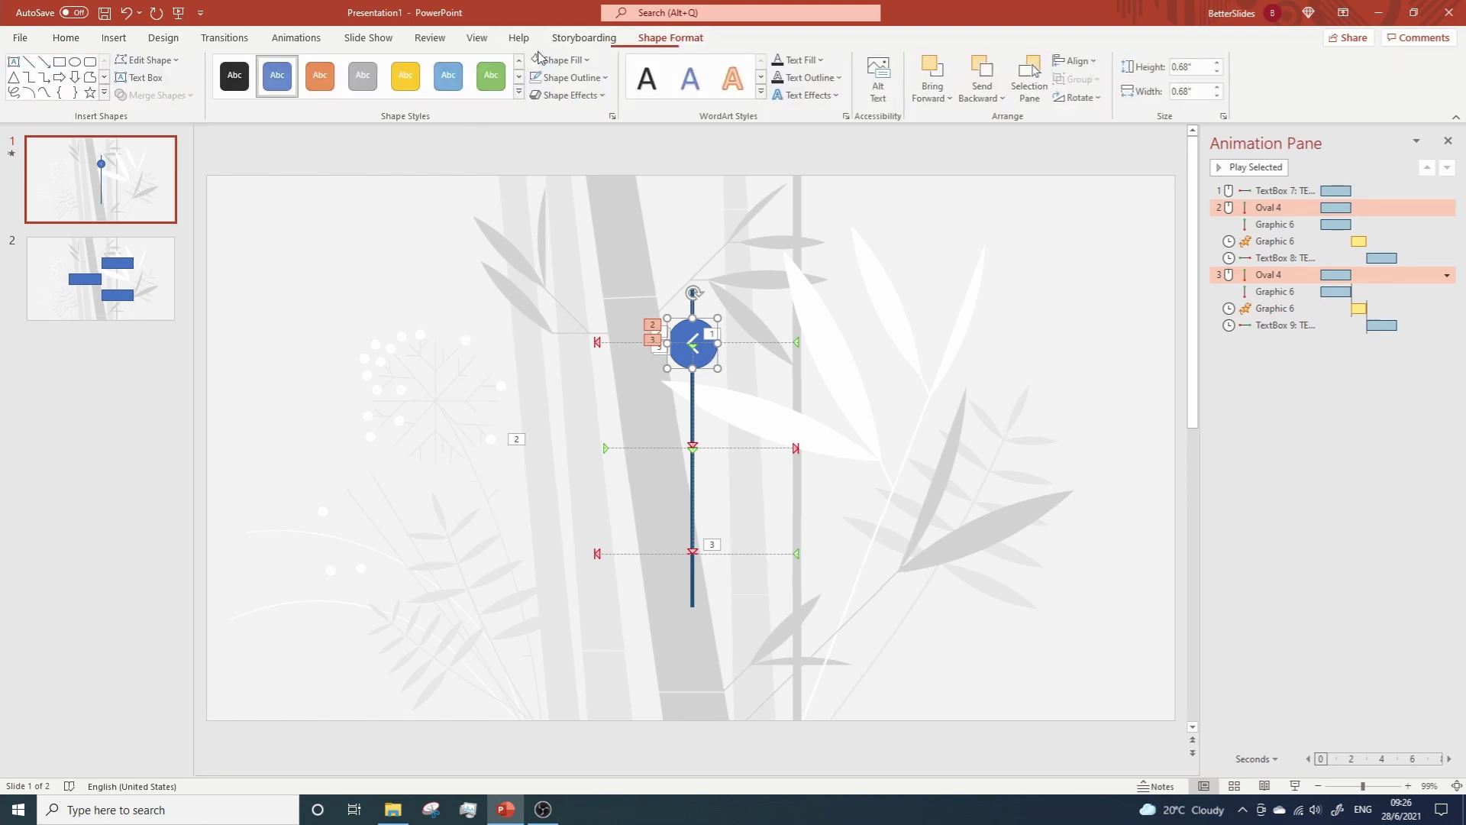
click(491, 75)
click(609, 148)
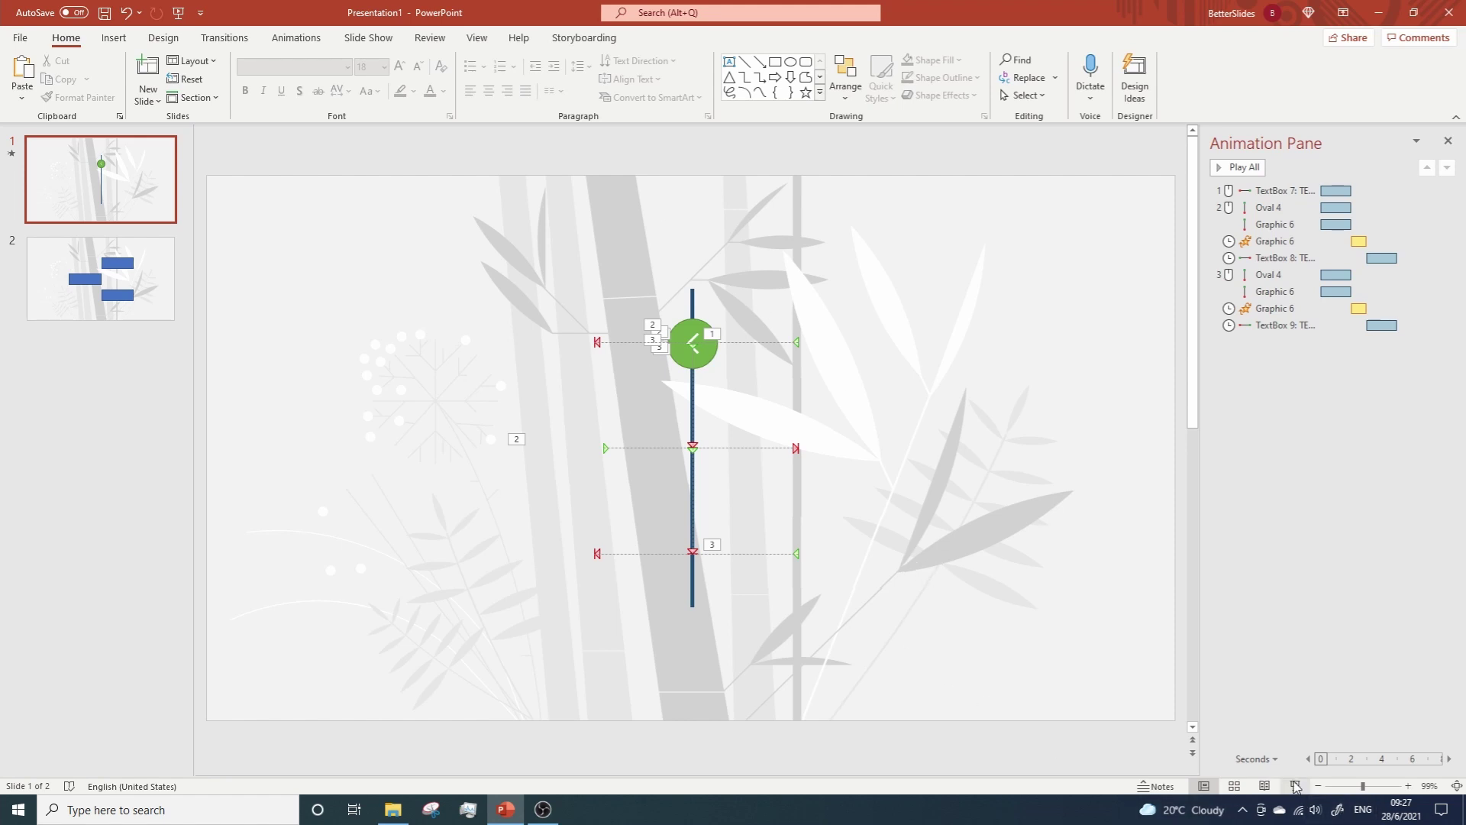
key(F5)
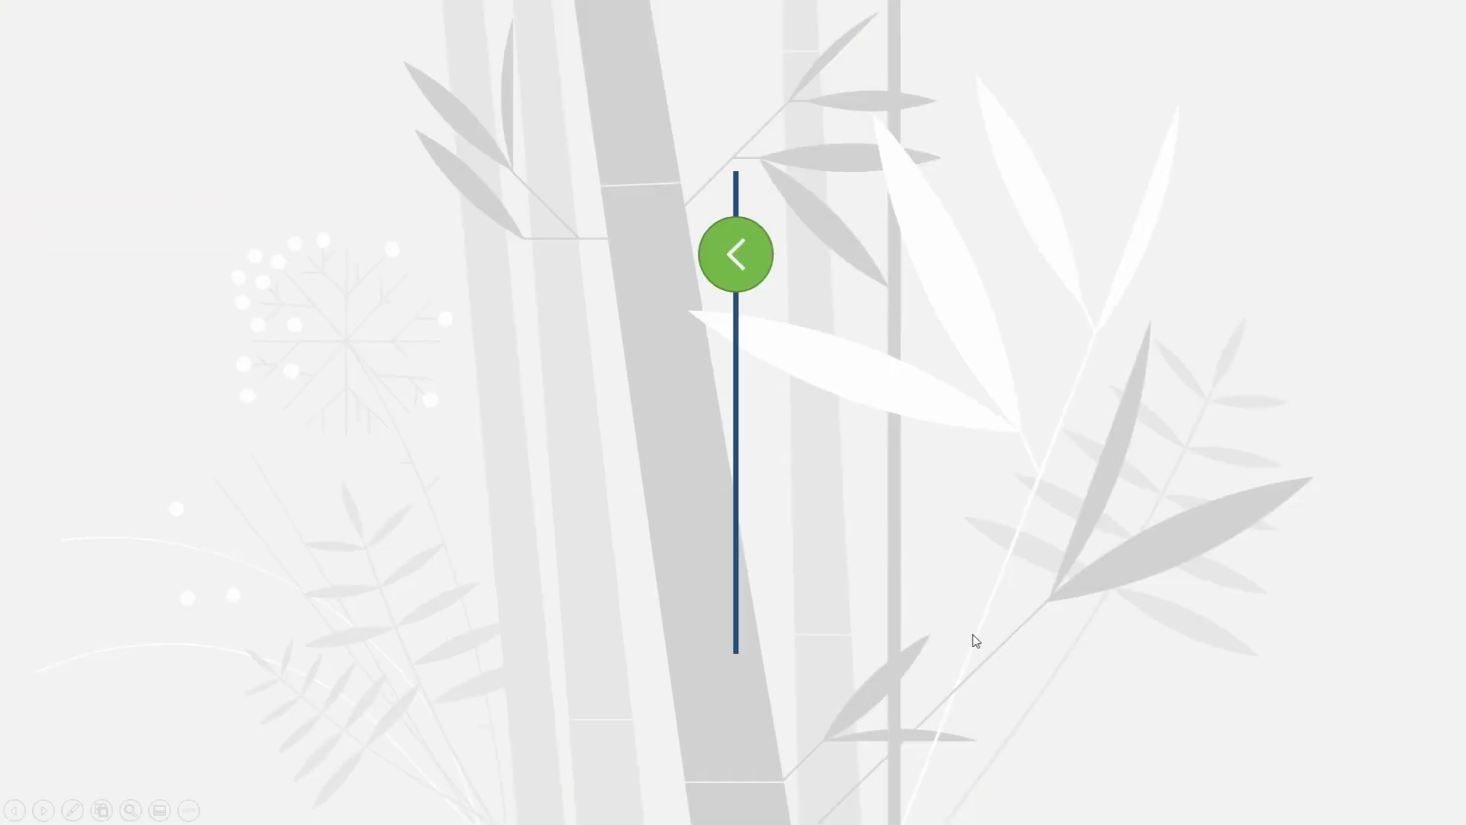